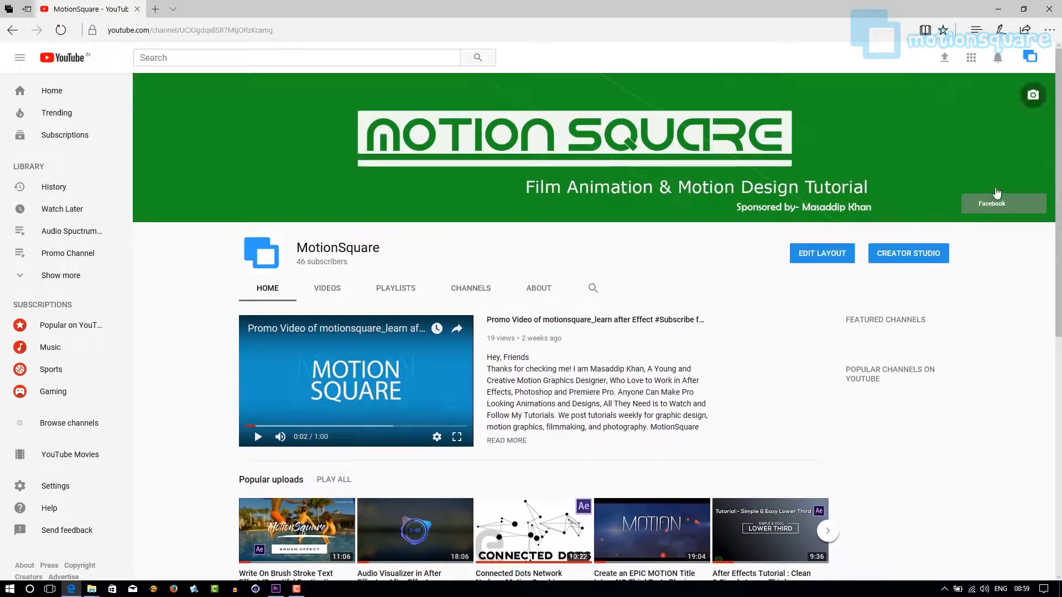
# Step: Scroll down the MotionSquare YouTube channel page to look over its videos
pyautogui.moveTo(1060, 162); pyautogui.dragTo(1061, 314)
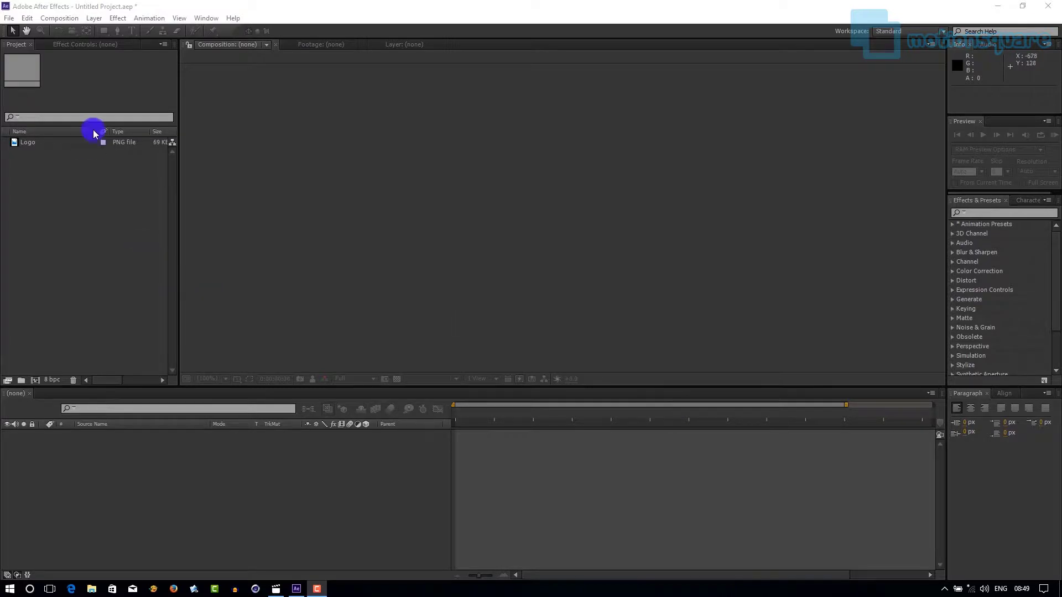
# Step: Create a composition named Logo Fx at 1920×1080, 23.976 fps, 10 seconds long
pyautogui.click(61, 21)
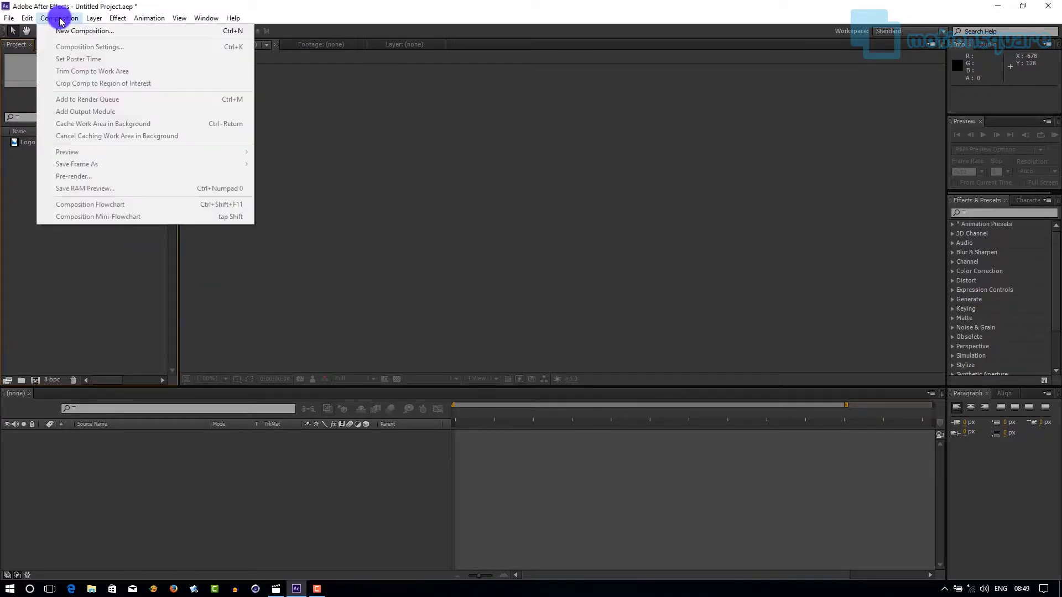
pyautogui.click(76, 32)
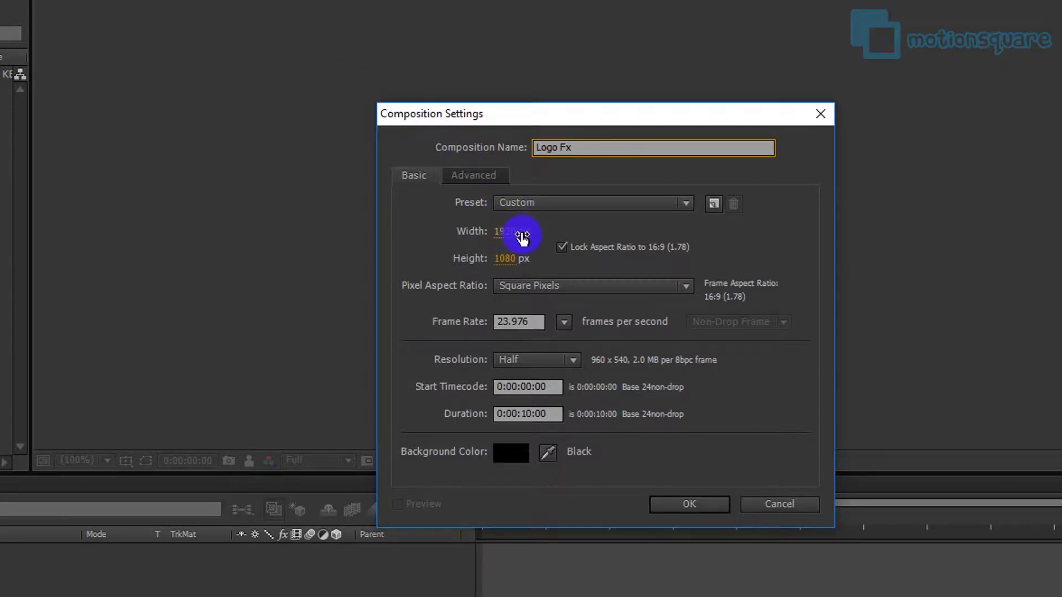
pyautogui.click(564, 327)
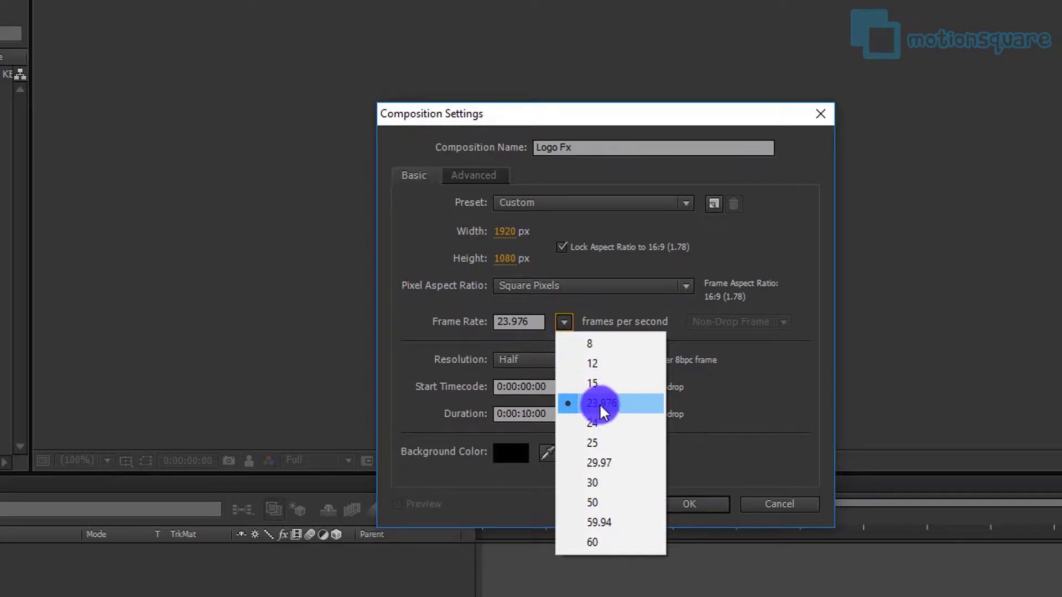
pyautogui.click(599, 407)
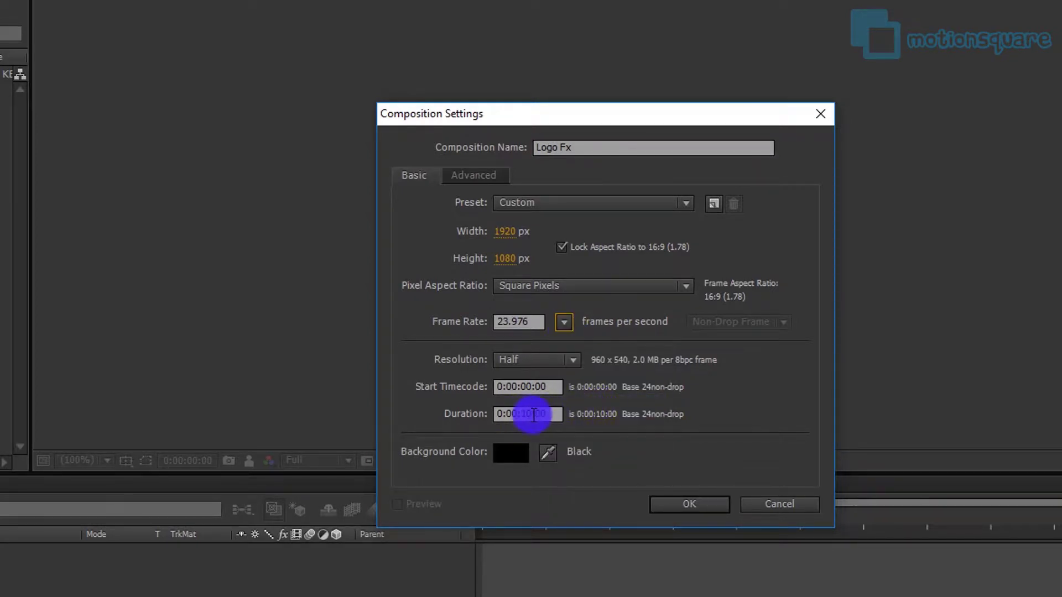
pyautogui.click(679, 508)
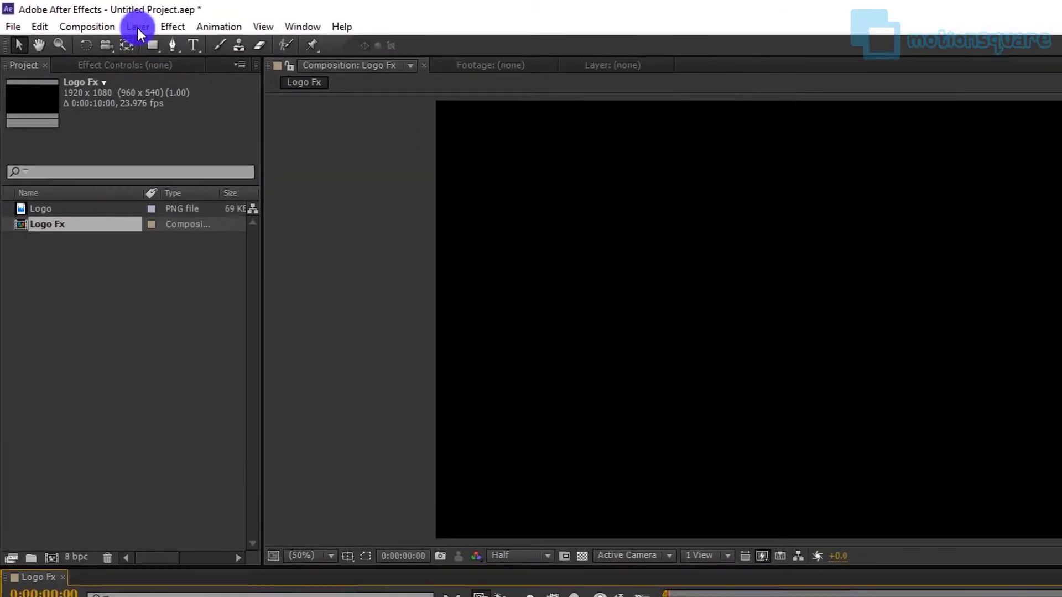
# Step: Add a full-frame near-black solid layer named Background
pyautogui.click(94, 18)
pyautogui.moveTo(310, 51)
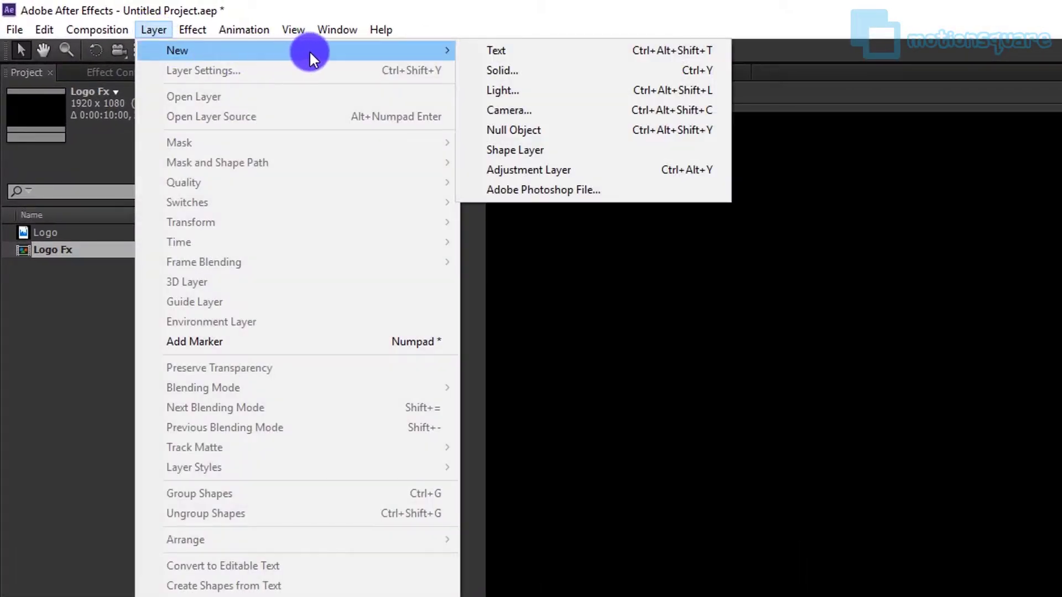
pyautogui.click(495, 67)
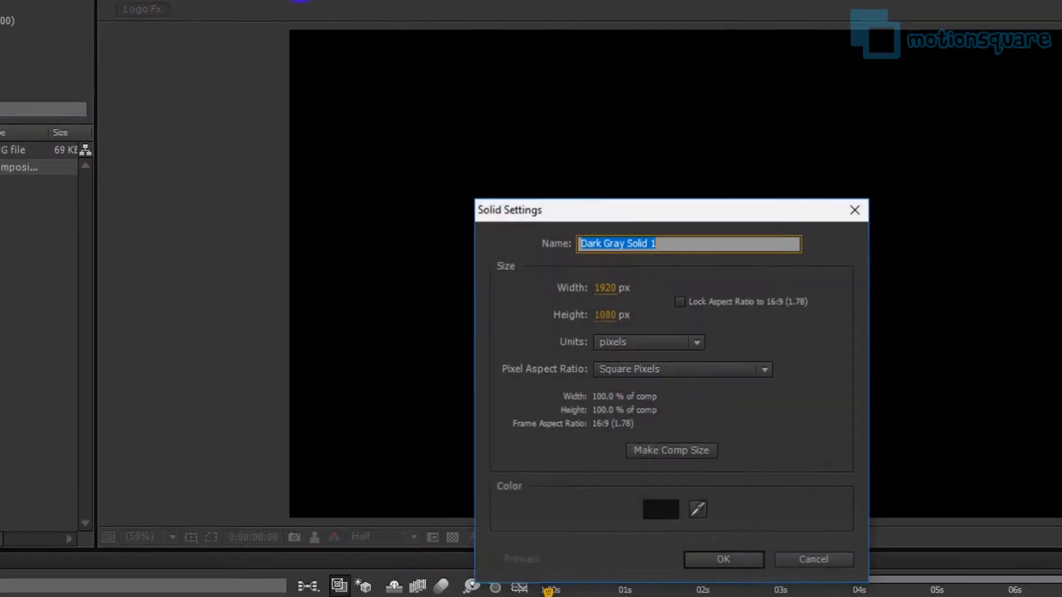
pyautogui.write('Background')
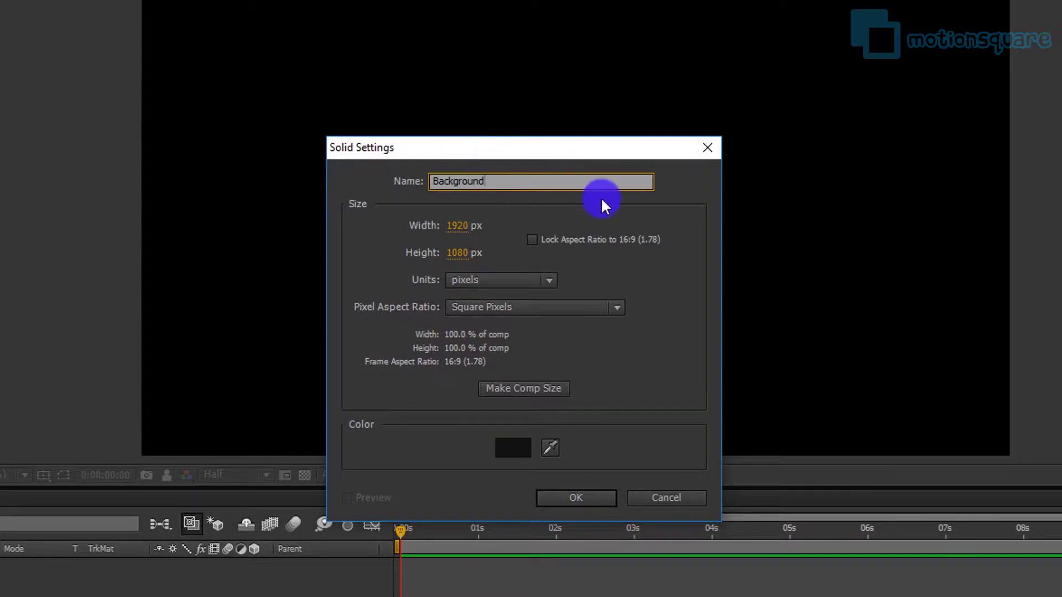
pyautogui.click(510, 455)
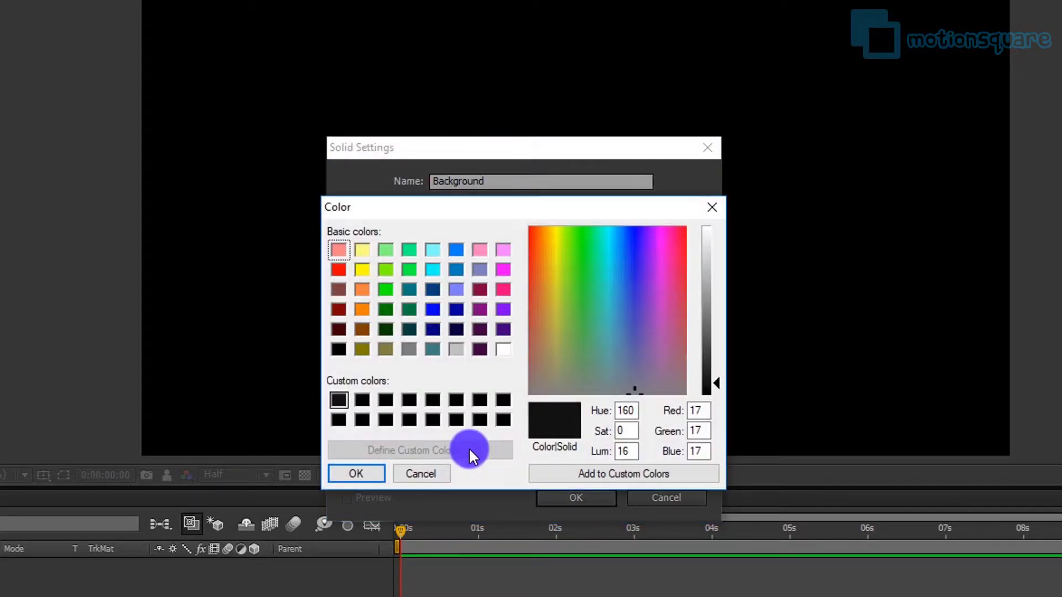
pyautogui.click(716, 379)
pyautogui.moveTo(717, 378); pyautogui.dragTo(718, 393)
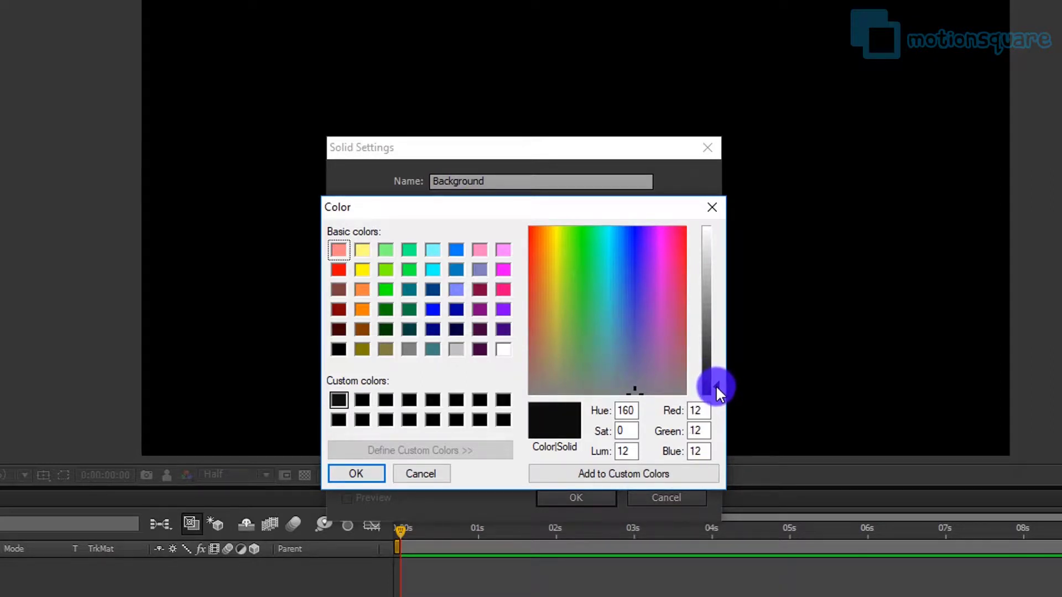
pyautogui.click(356, 473)
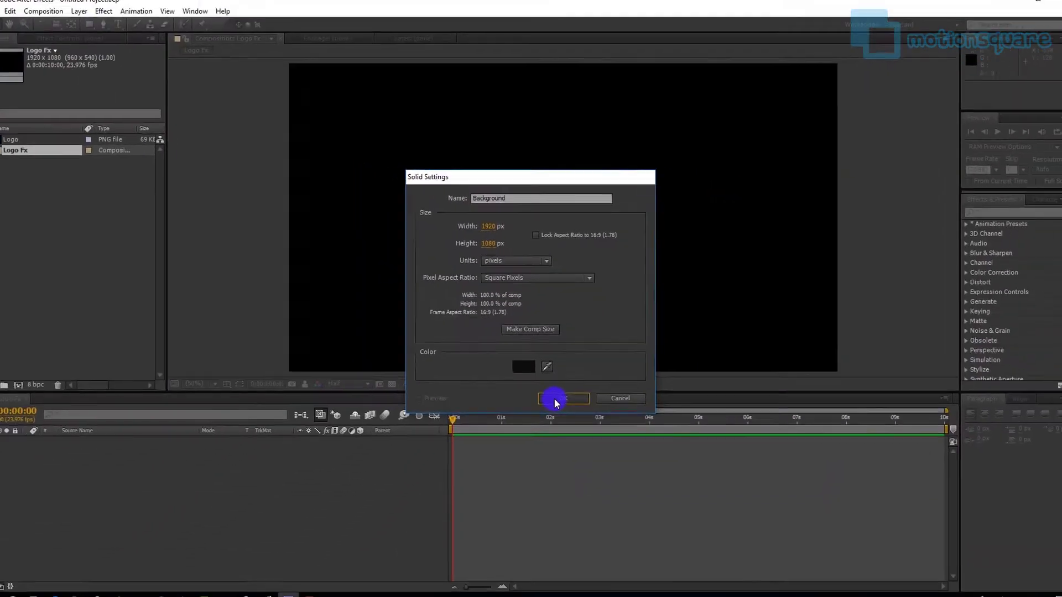
pyautogui.click(576, 498)
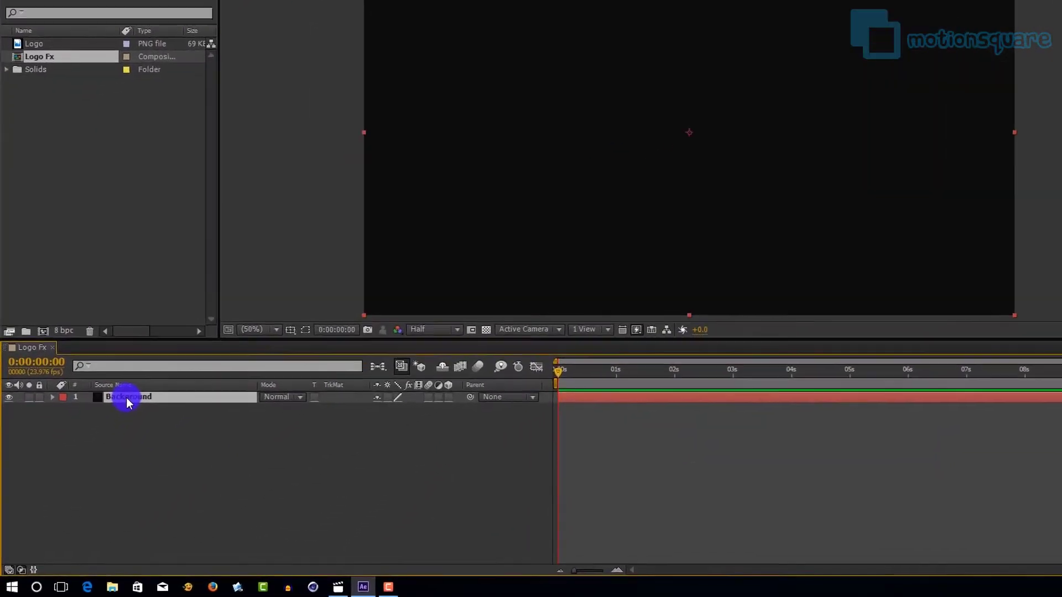
# Step: Duplicate the Background solid and rename the copy Particles
pyautogui.hotkey('ctrl', 'd')
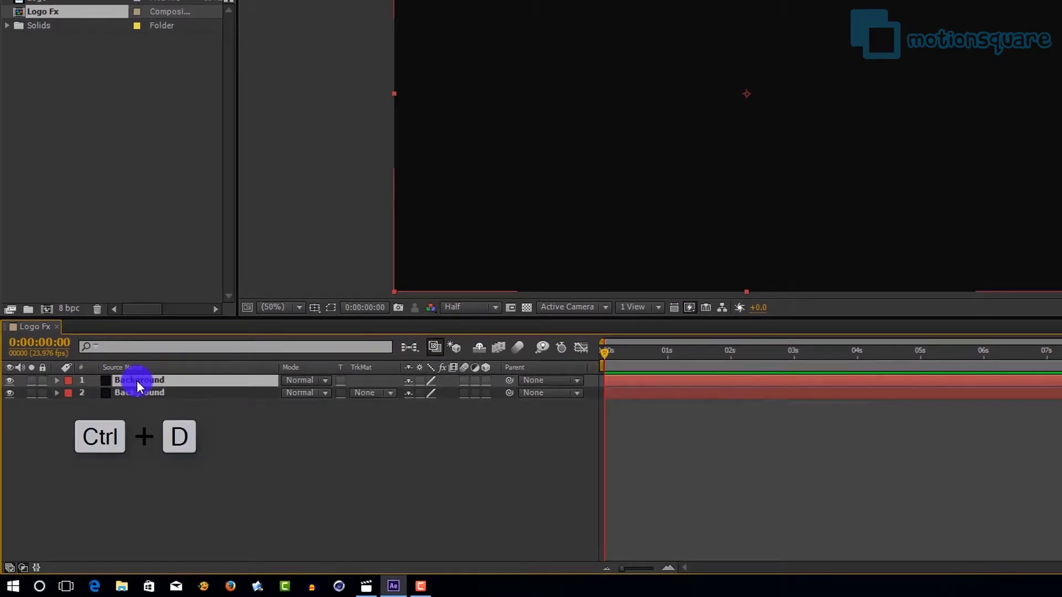
pyautogui.rightClick(139, 384)
pyautogui.click(161, 371)
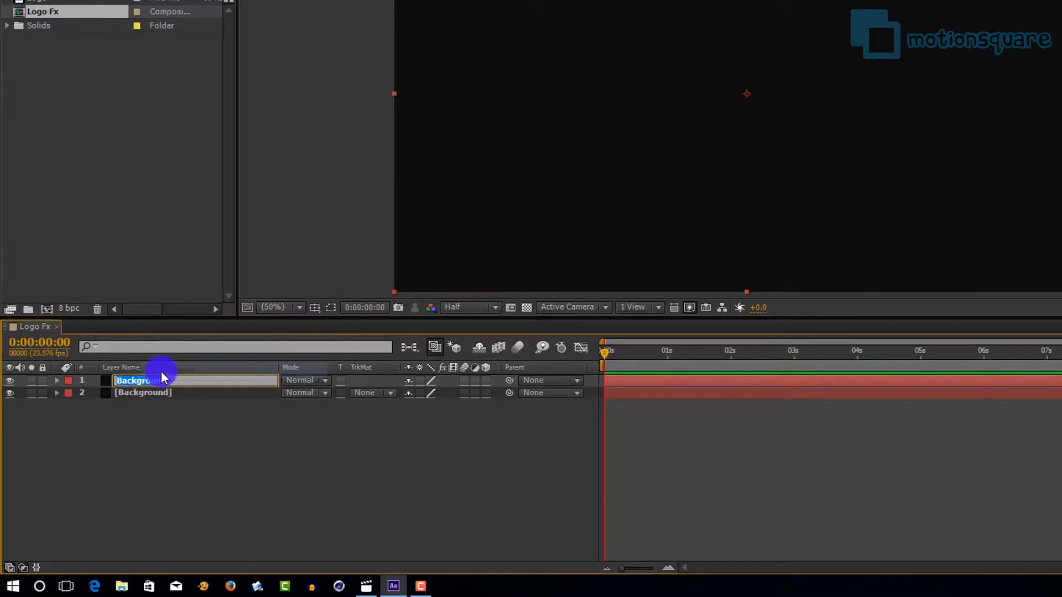
pyautogui.write('P')
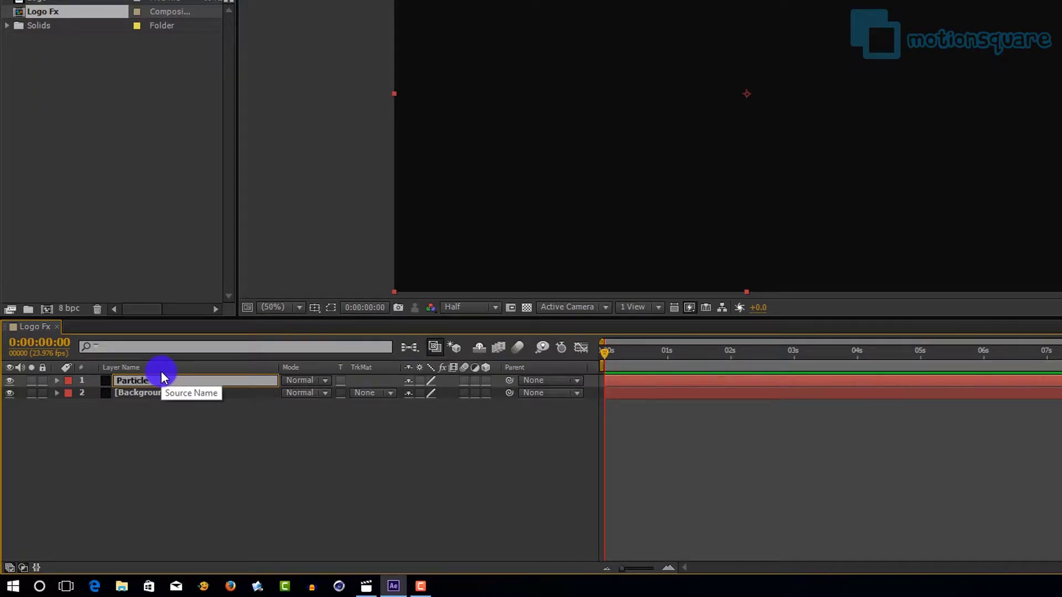
pyautogui.write('articles')
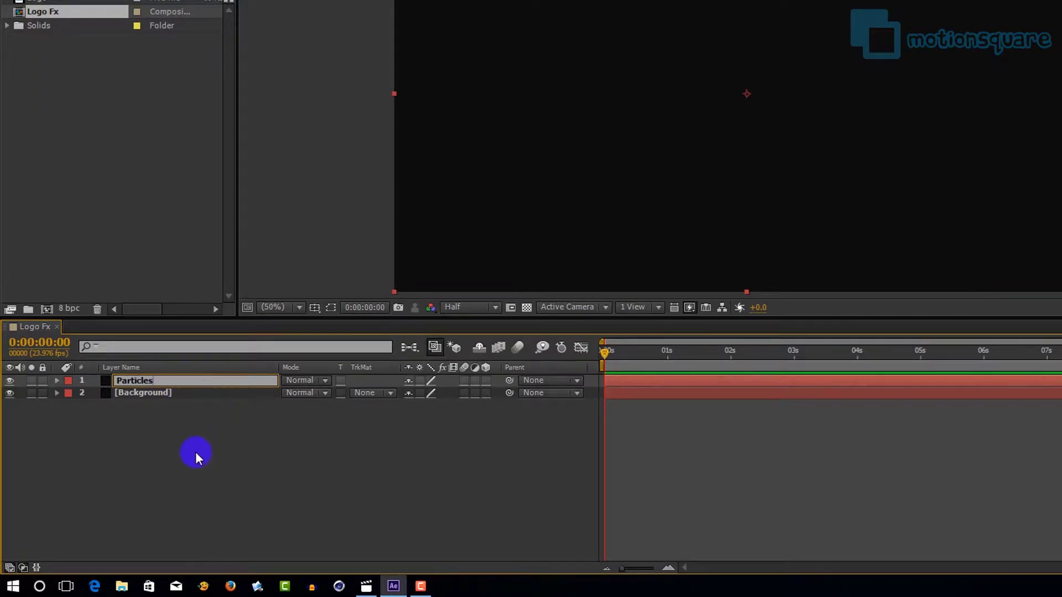
pyautogui.click(195, 451)
pyautogui.click(138, 381)
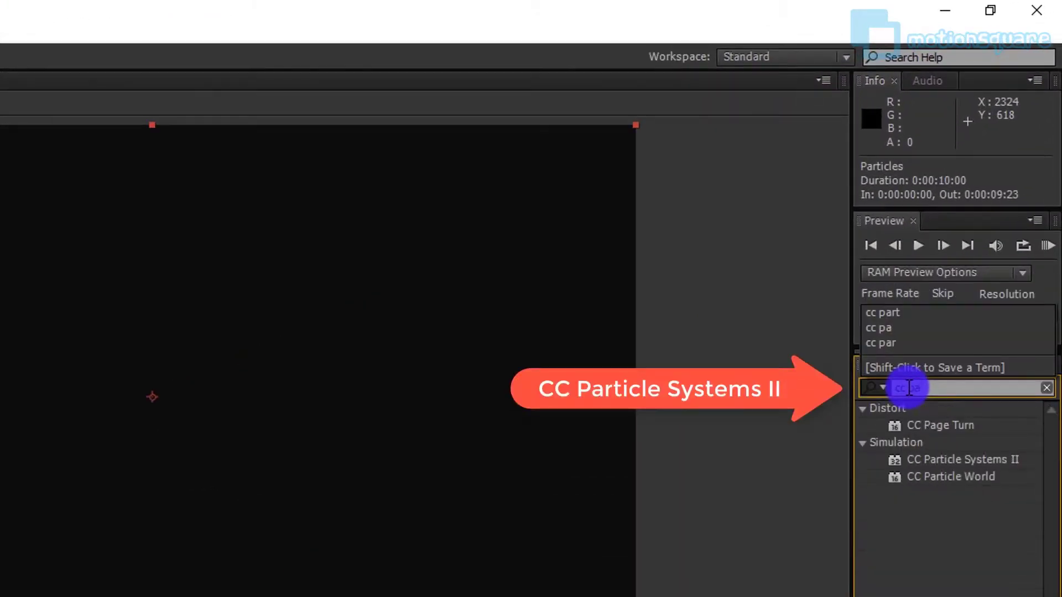
# Step: Apply CC Particle Systems II to Particles and drag its emitter to the lower-left corner at 1s
pyautogui.moveTo(963, 425); pyautogui.dragTo(227, 504)
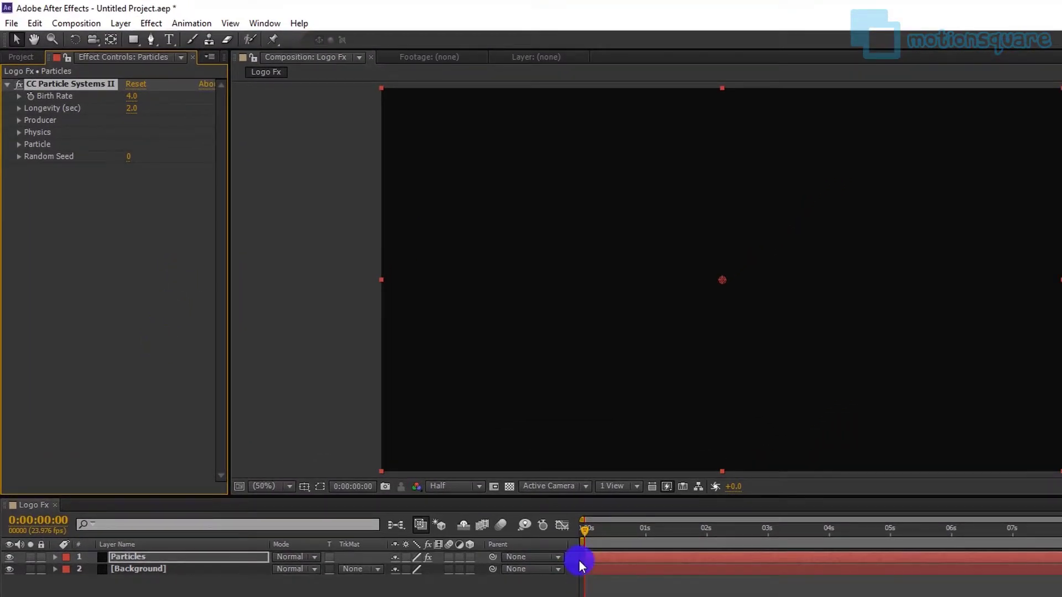
pyautogui.moveTo(586, 527); pyautogui.dragTo(646, 530)
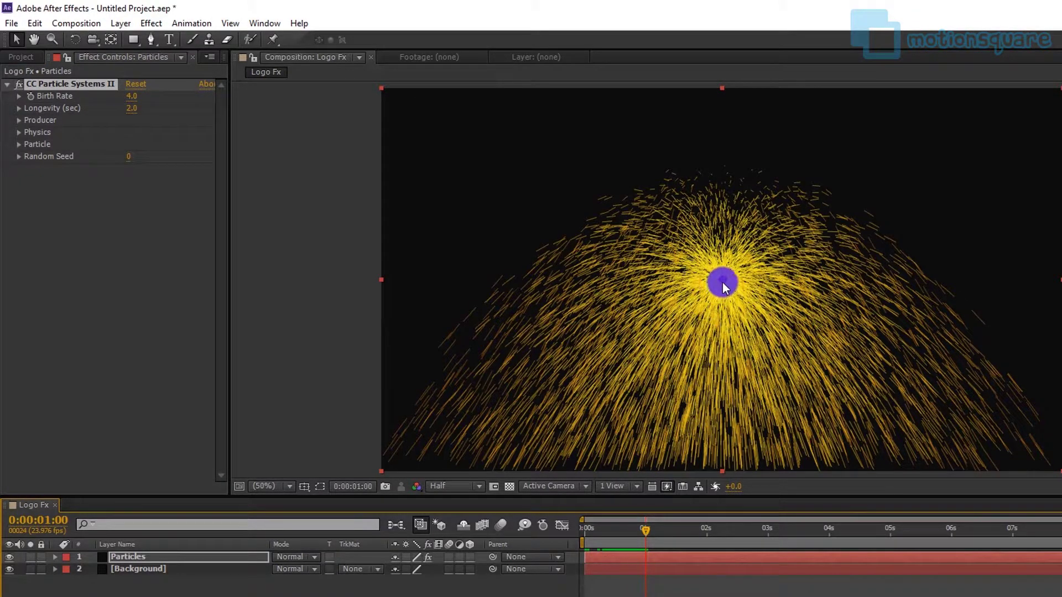
pyautogui.moveTo(723, 284)
pyautogui.mouseDown()
pyautogui.moveTo(329, 416)
pyautogui.moveTo(329, 430)
pyautogui.mouseUp()
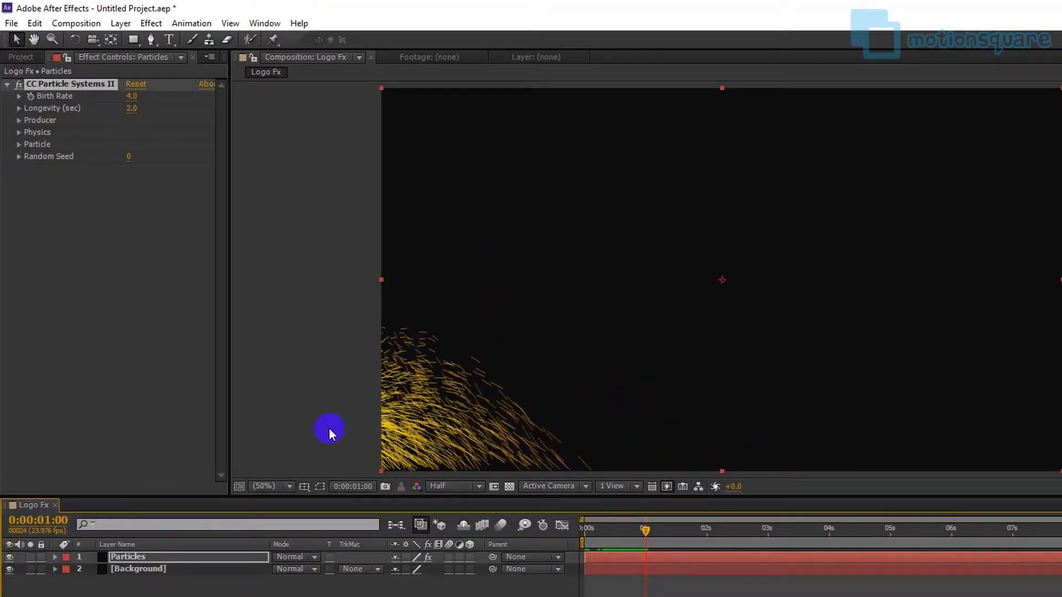
pyautogui.click(35, 39)
pyautogui.moveTo(591, 242); pyautogui.dragTo(447, 220)
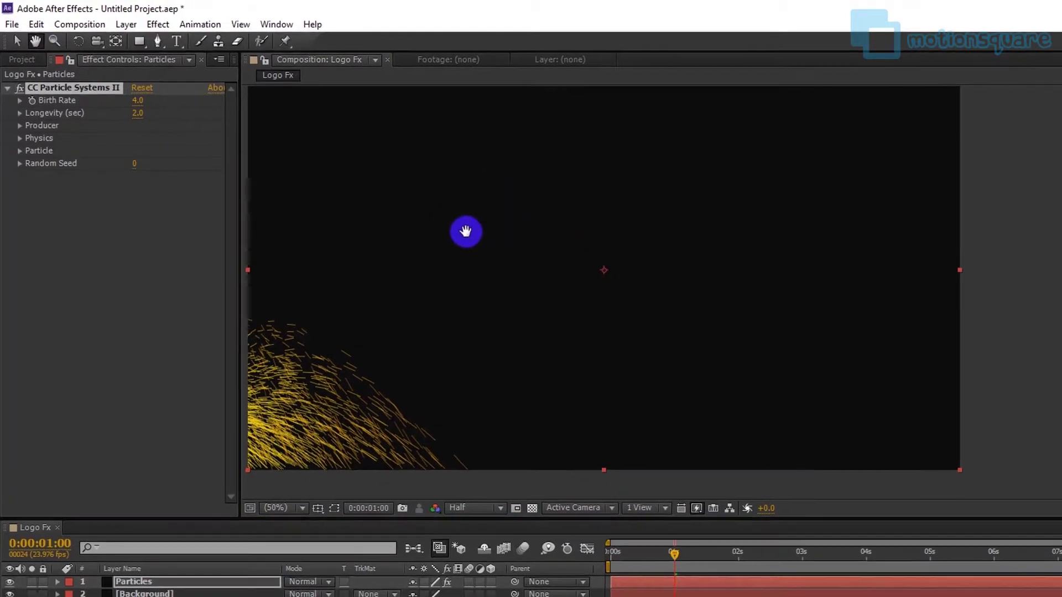
pyautogui.press('v')
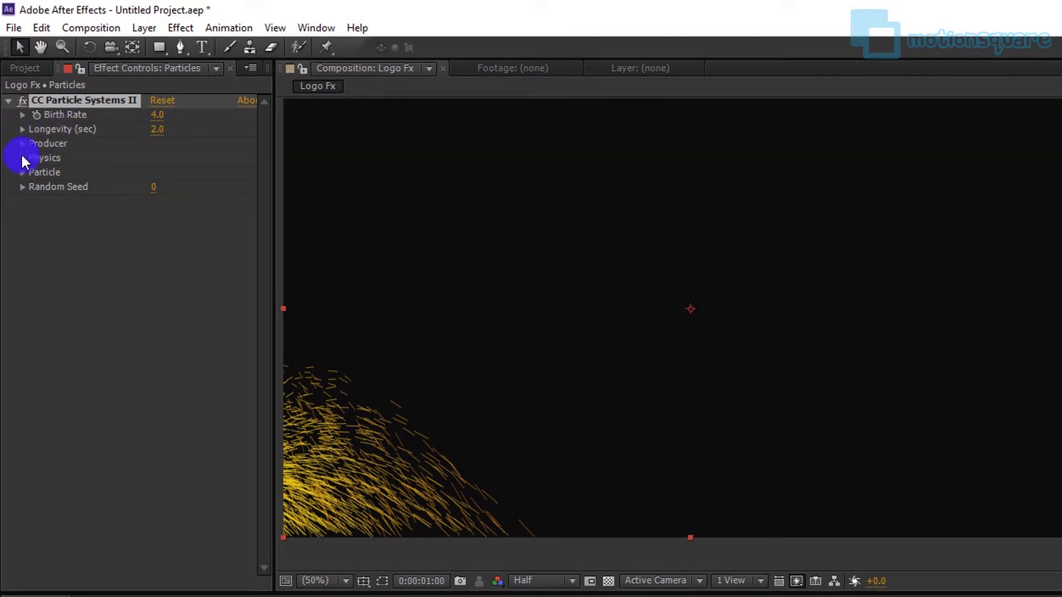
# Step: Set the particle Physics to Direction animation with Velocity 0.5 and Gravity 0
pyautogui.click(23, 157)
pyautogui.click(196, 172)
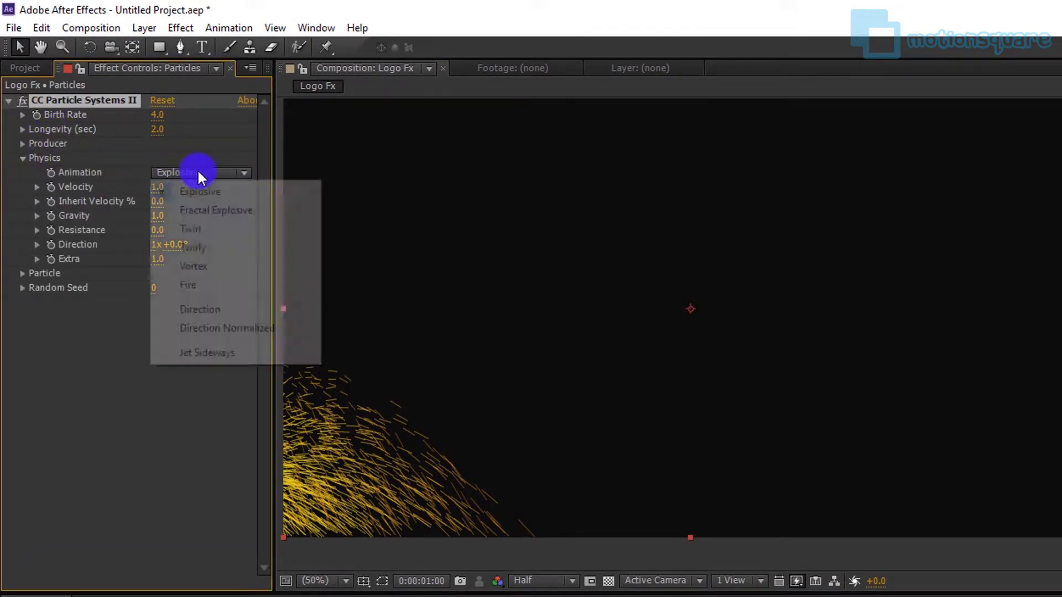
pyautogui.click(208, 309)
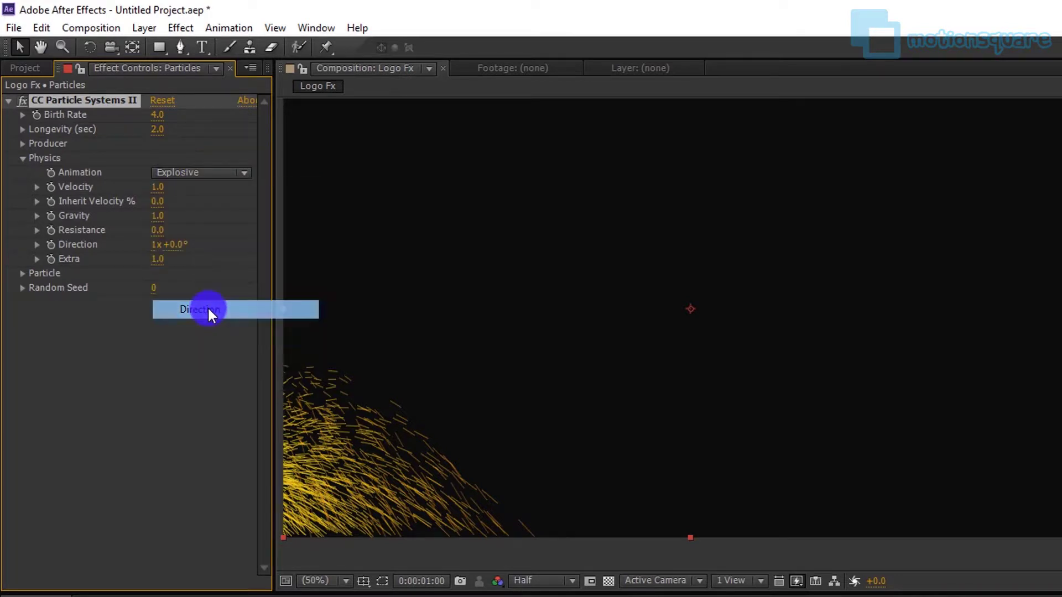
pyautogui.click(158, 190)
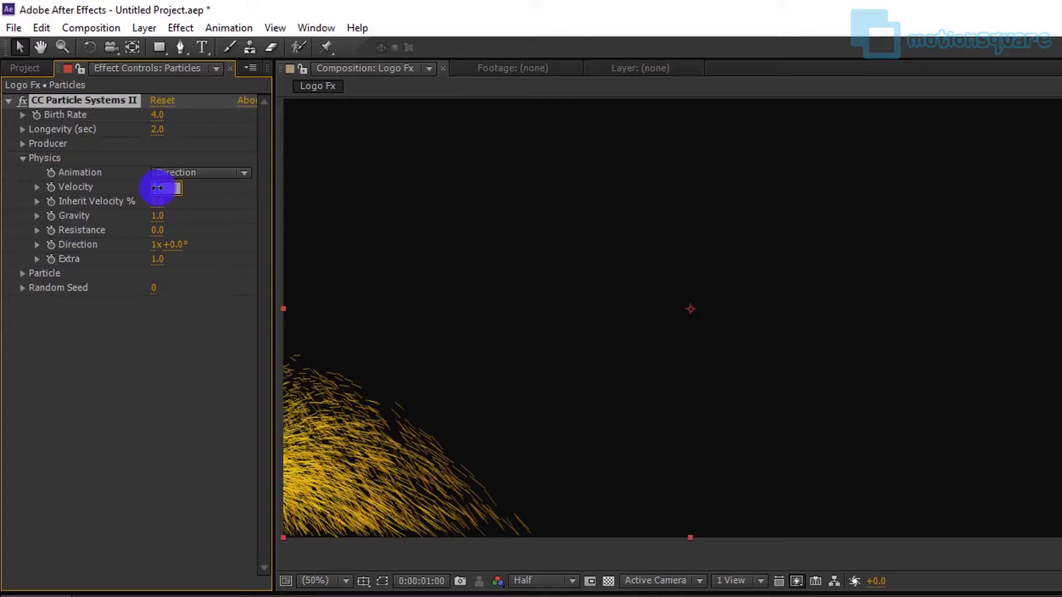
pyautogui.write('0.5')
pyautogui.press('Return')
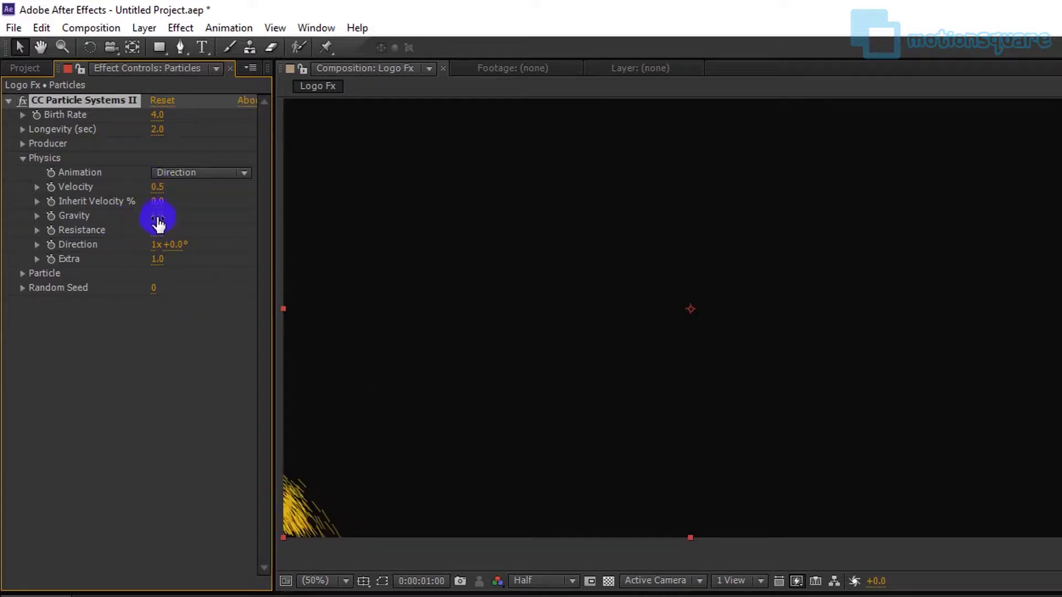
pyautogui.click(157, 216)
pyautogui.write('0')
pyautogui.press('Return')
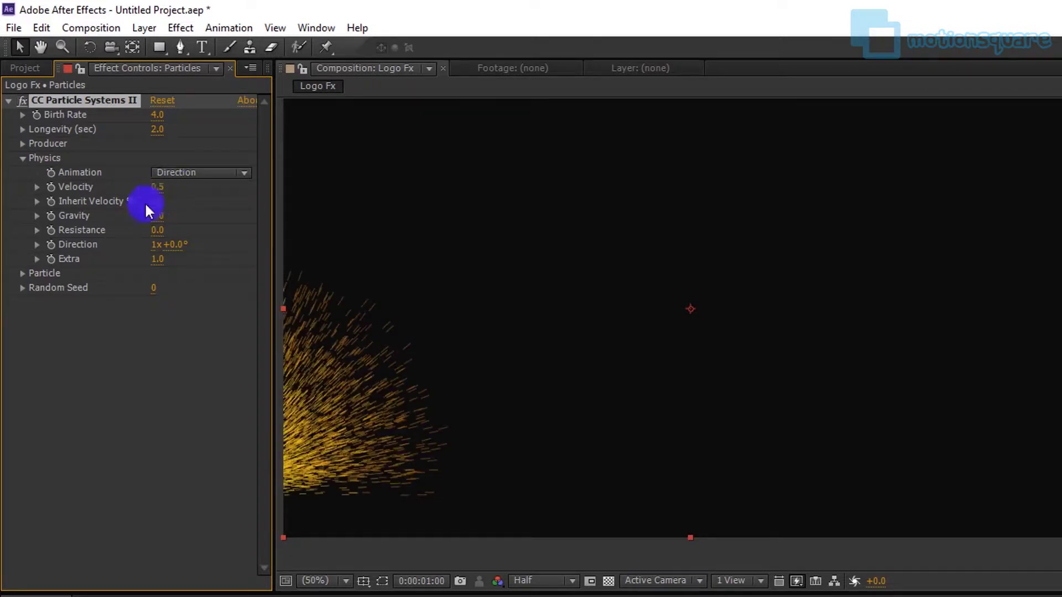
# Step: Widen the Producer to Radius X 100 and Radius Y 100, then preview
pyautogui.click(25, 273)
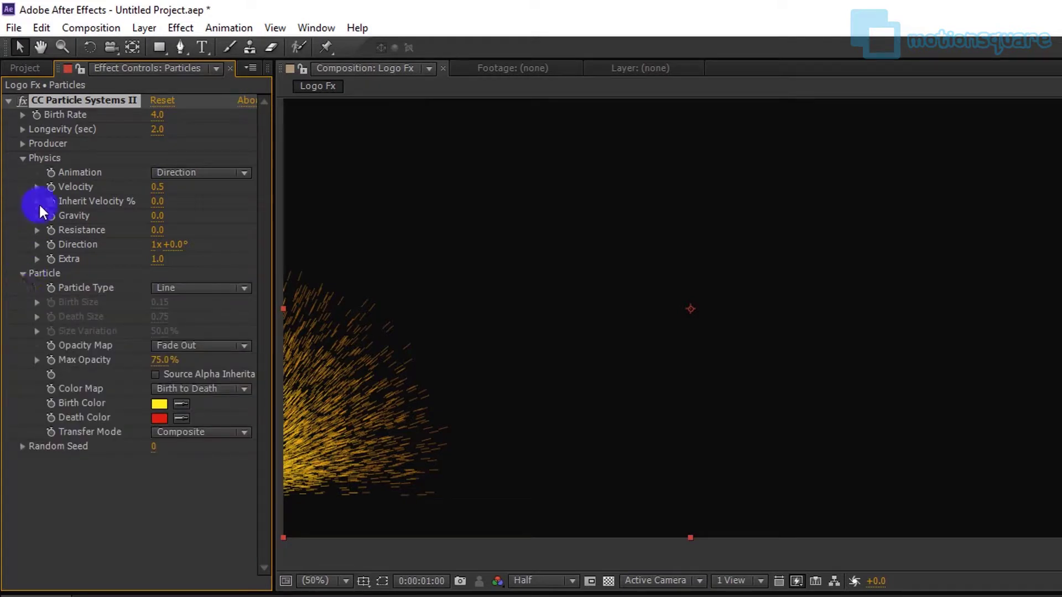
pyautogui.click(23, 143)
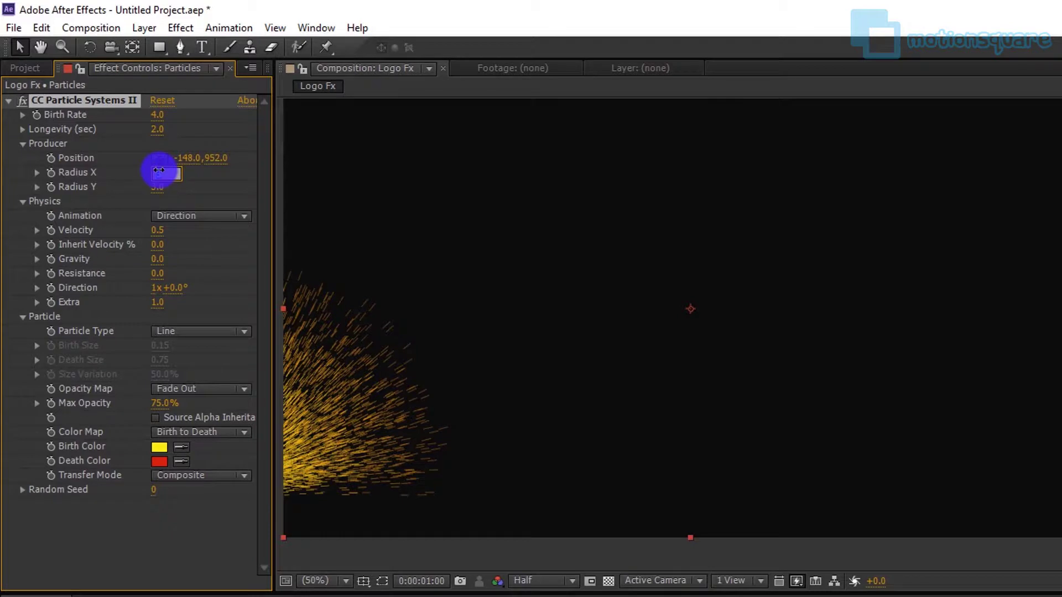
pyautogui.moveTo(158, 170); pyautogui.dragTo(159, 170)
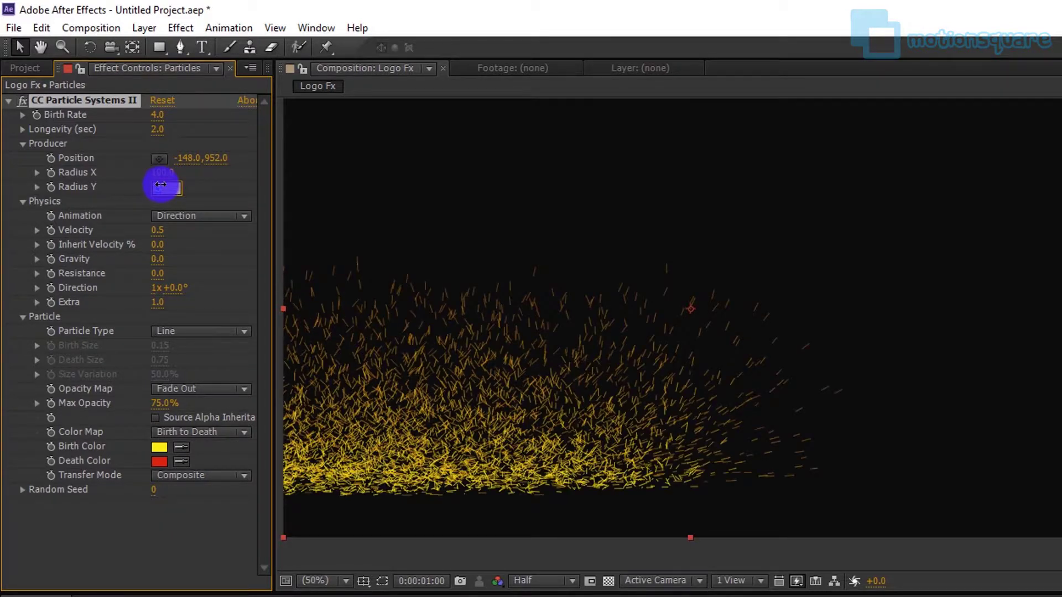
pyautogui.press('Return')
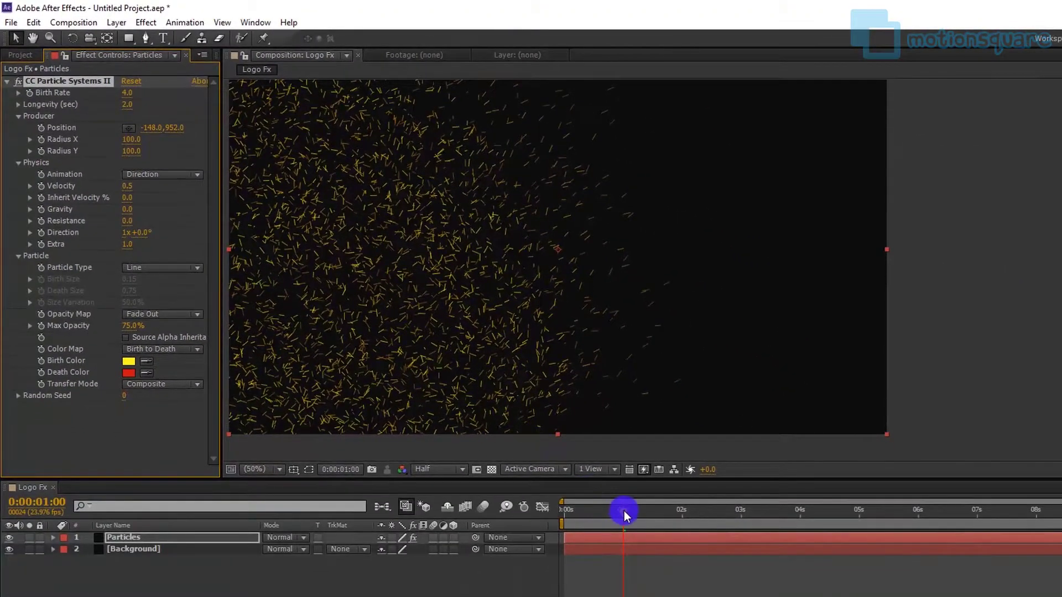
pyautogui.moveTo(624, 511)
pyautogui.mouseDown()
pyautogui.moveTo(567, 516)
pyautogui.moveTo(639, 517)
pyautogui.moveTo(619, 521)
pyautogui.mouseUp()
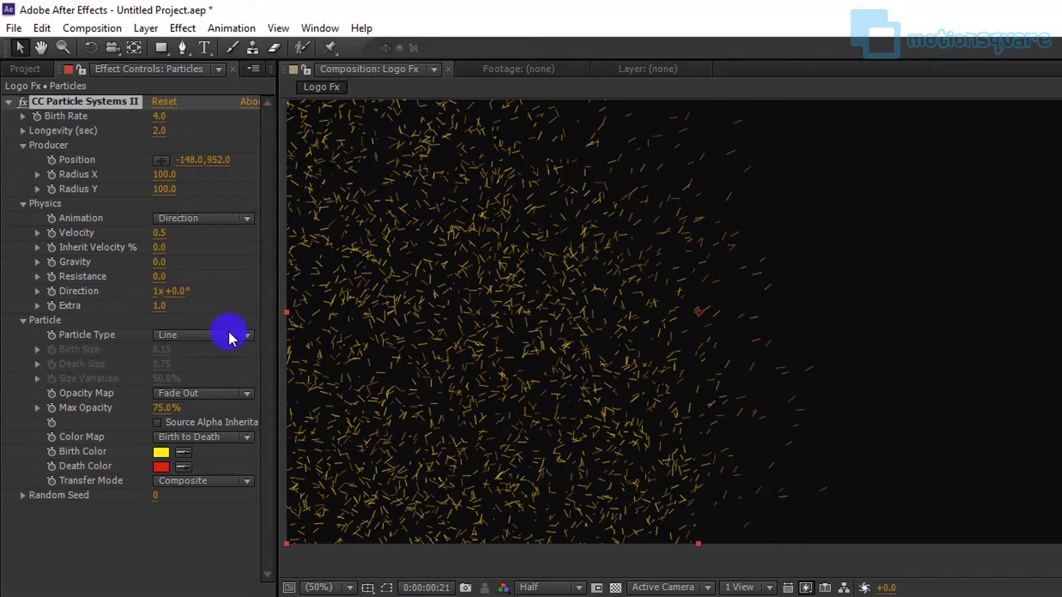
# Step: Make the particles Faded Spheres with Birth and Death Size 0.10 and Birth Rate 2.0
pyautogui.click(229, 335)
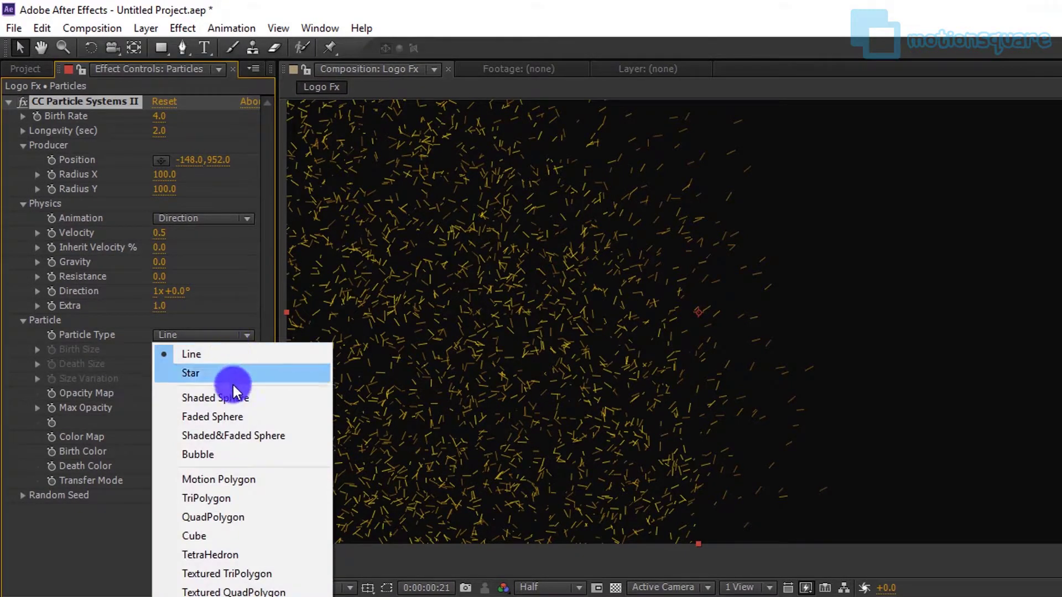
pyautogui.click(234, 415)
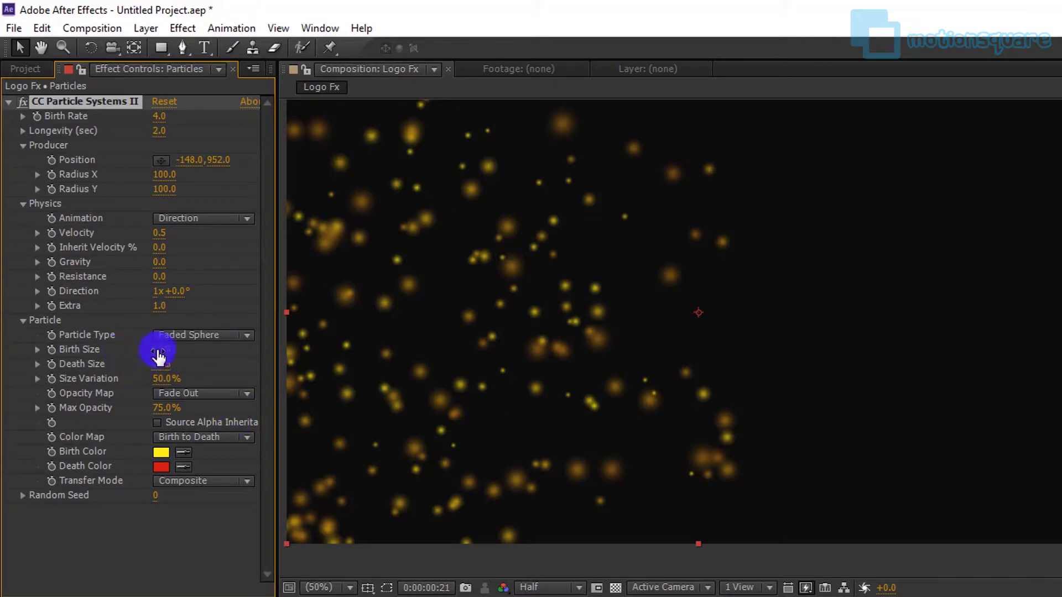
pyautogui.click(161, 351)
pyautogui.click(159, 365)
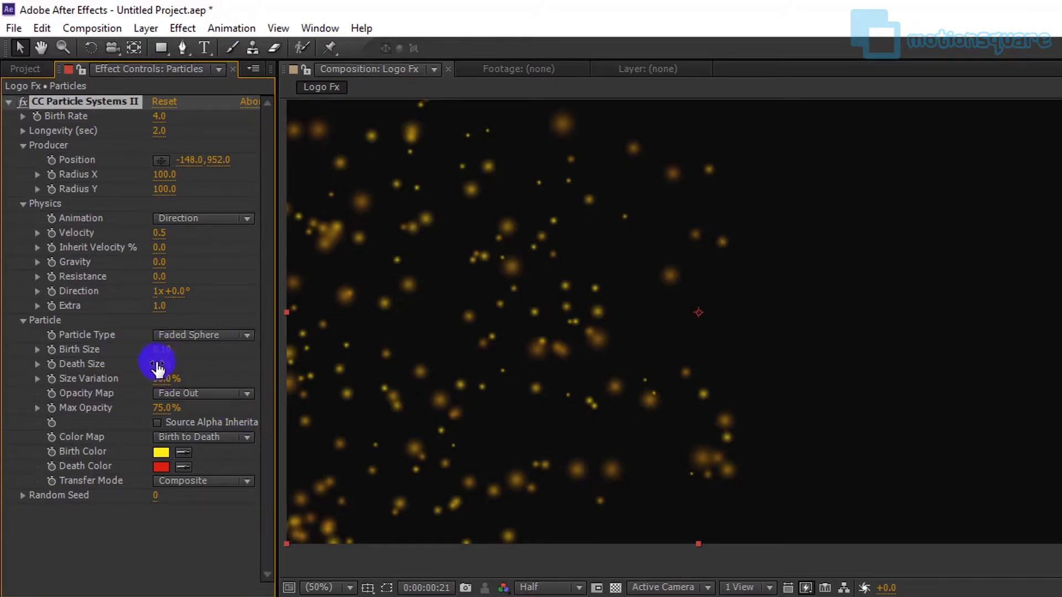
pyautogui.moveTo(157, 367); pyautogui.dragTo(162, 367)
pyautogui.click(162, 365)
pyautogui.write('0.1')
pyautogui.press('Return')
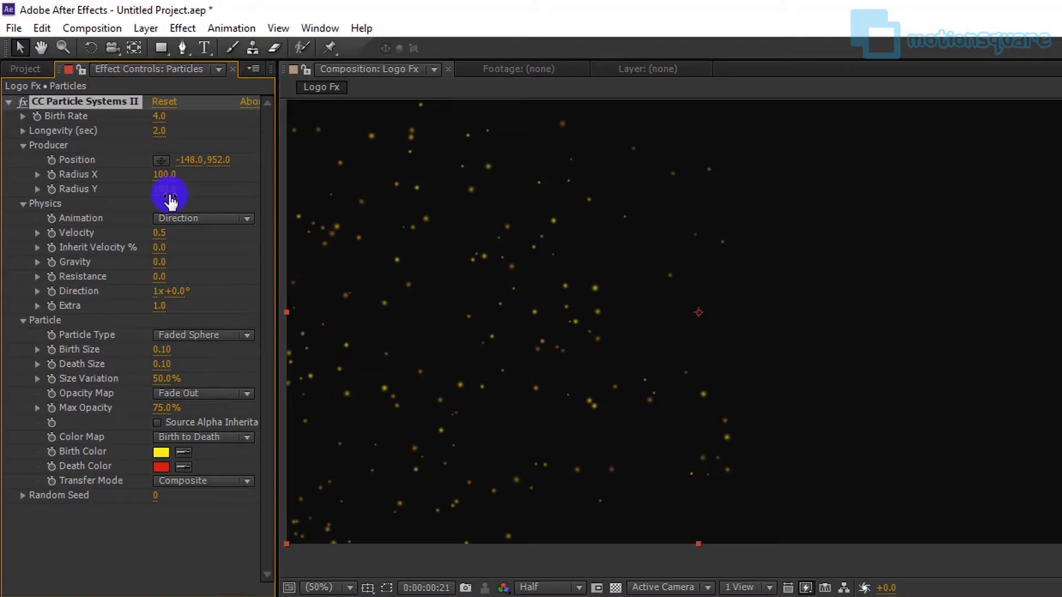
pyautogui.click(159, 117)
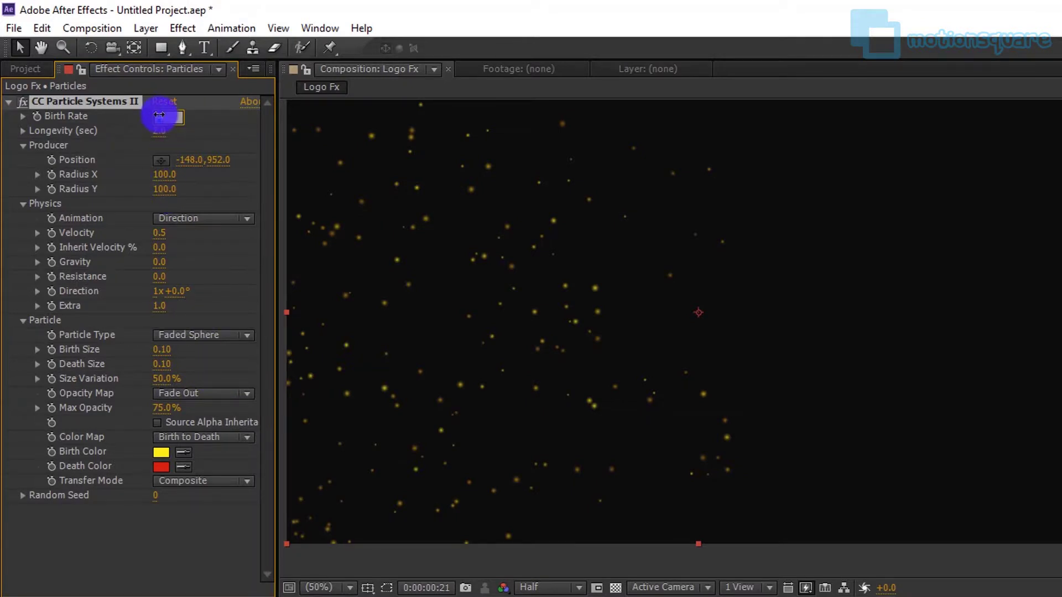
pyautogui.press('Return')
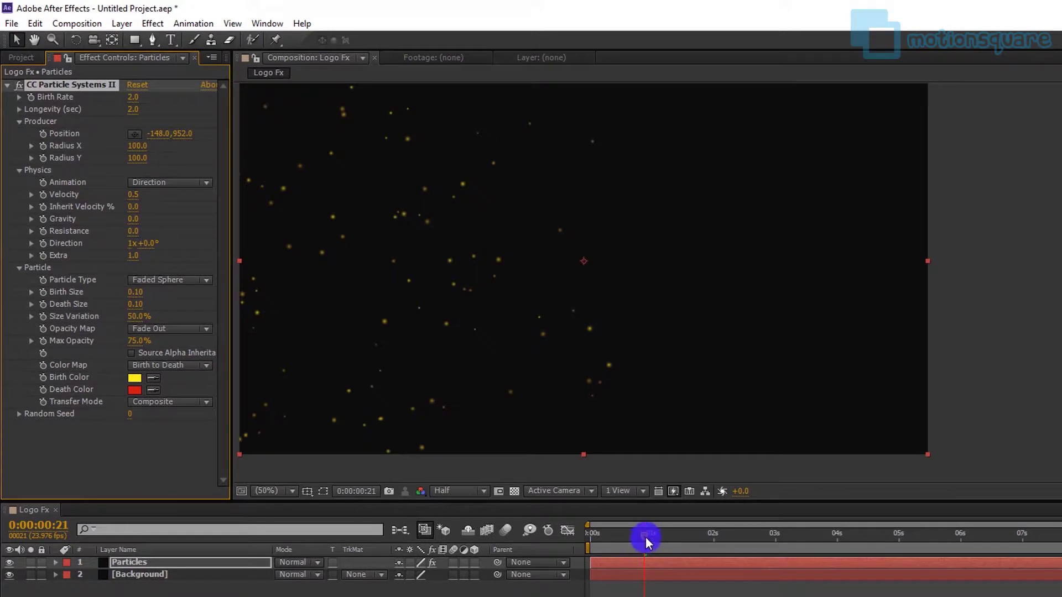
pyautogui.moveTo(645, 537); pyautogui.dragTo(703, 536)
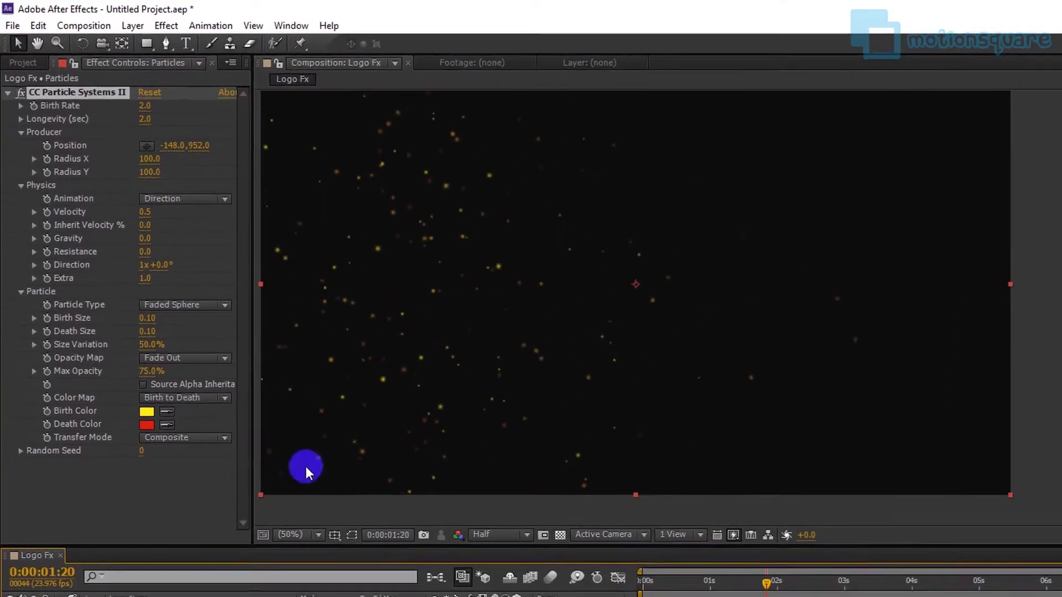
# Step: Set the particles' Birth Color to a slightly dark orange, fine-tuning its brightness in a second pass
pyautogui.click(135, 378)
pyautogui.click(171, 478)
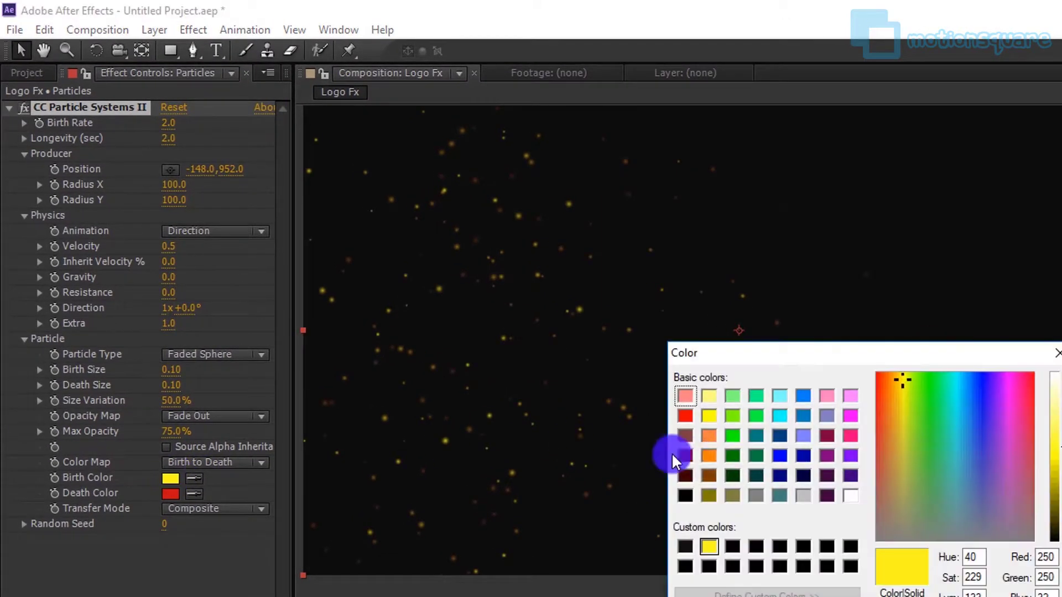
pyautogui.click(709, 435)
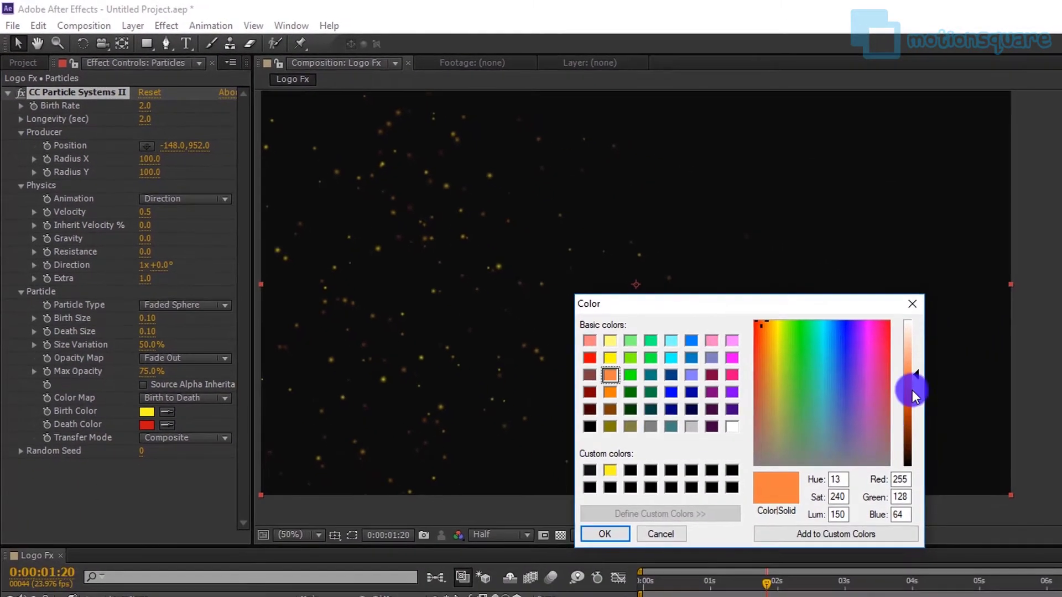
pyautogui.moveTo(910, 373); pyautogui.dragTo(911, 387)
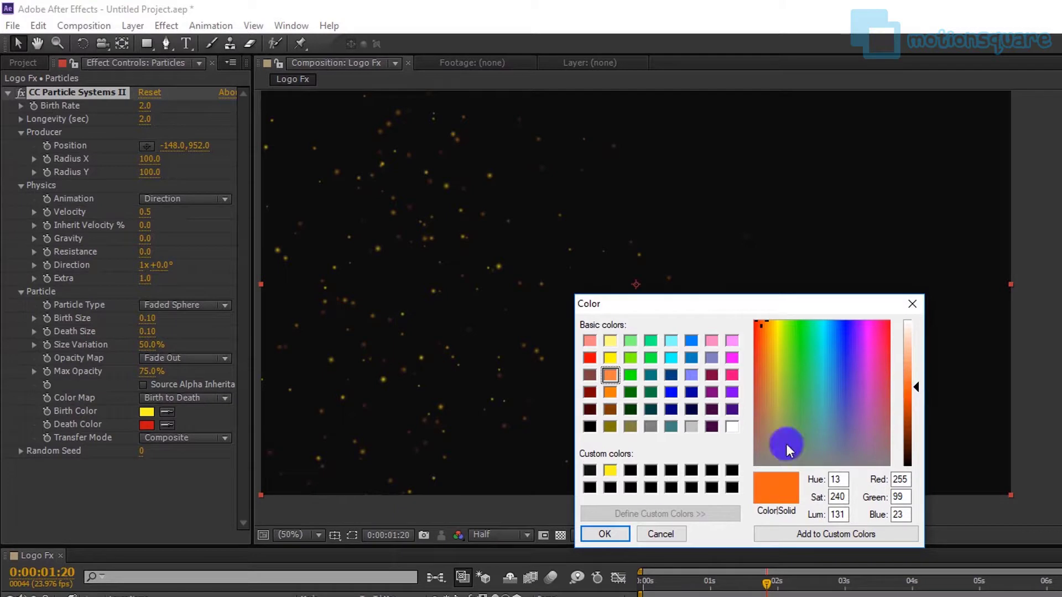
pyautogui.click(613, 536)
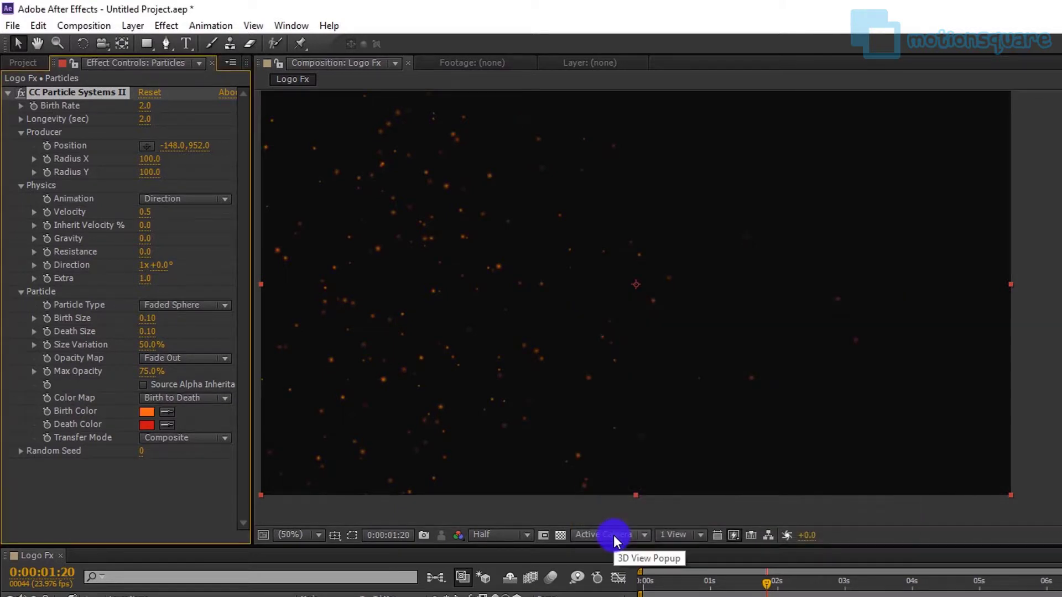
pyautogui.click(150, 411)
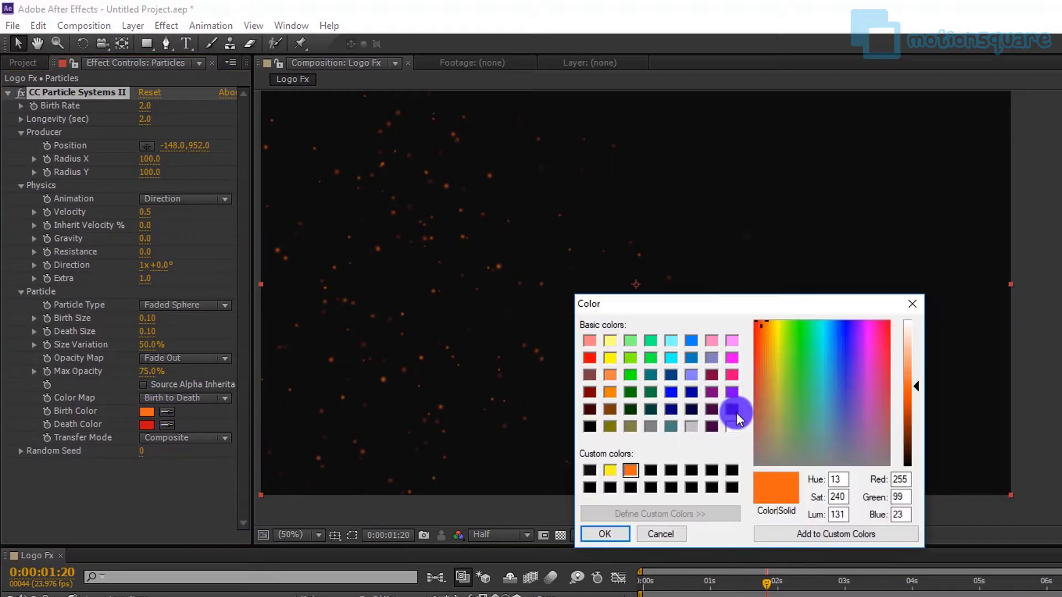
pyautogui.moveTo(907, 396); pyautogui.dragTo(912, 379)
pyautogui.click(623, 532)
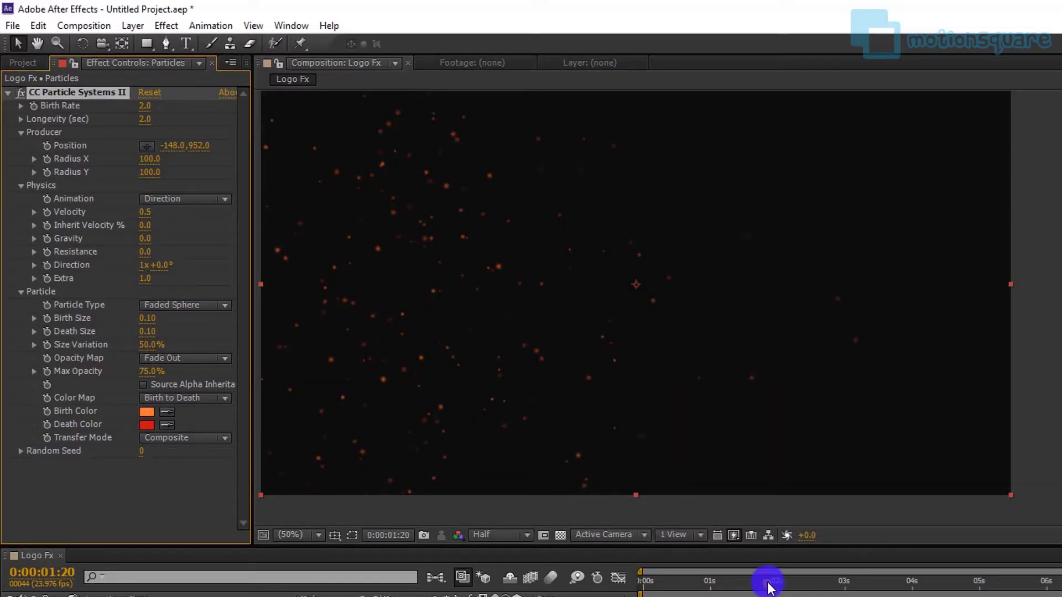
pyautogui.moveTo(769, 586)
pyautogui.mouseDown()
pyautogui.moveTo(629, 585)
pyautogui.moveTo(766, 581)
pyautogui.mouseUp()
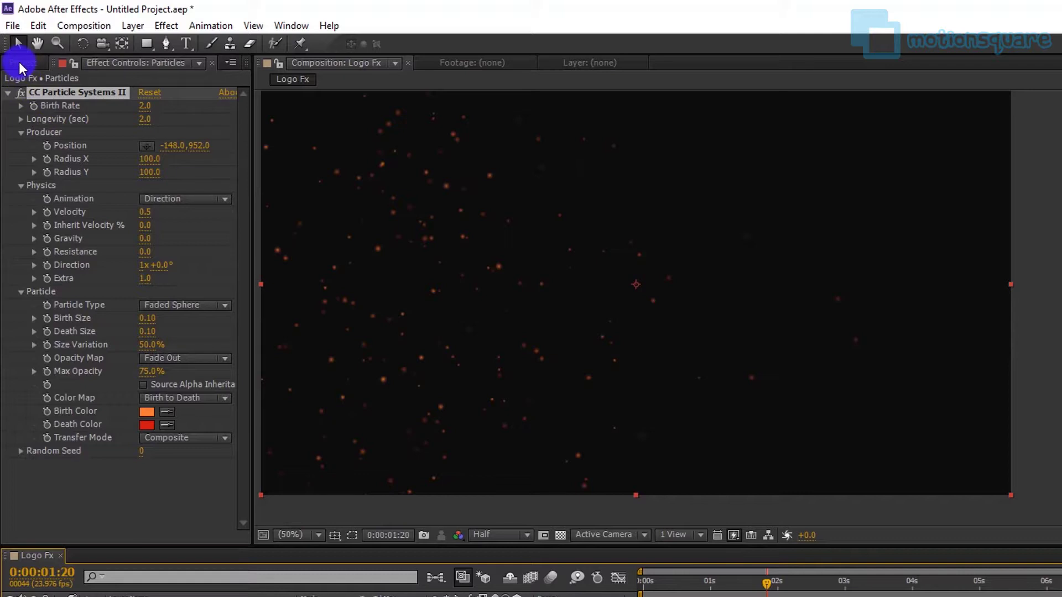
pyautogui.click(18, 62)
# Step: Add the Logo image above Particles in Logo Fx and scale it down to 57%
pyautogui.click(64, 263)
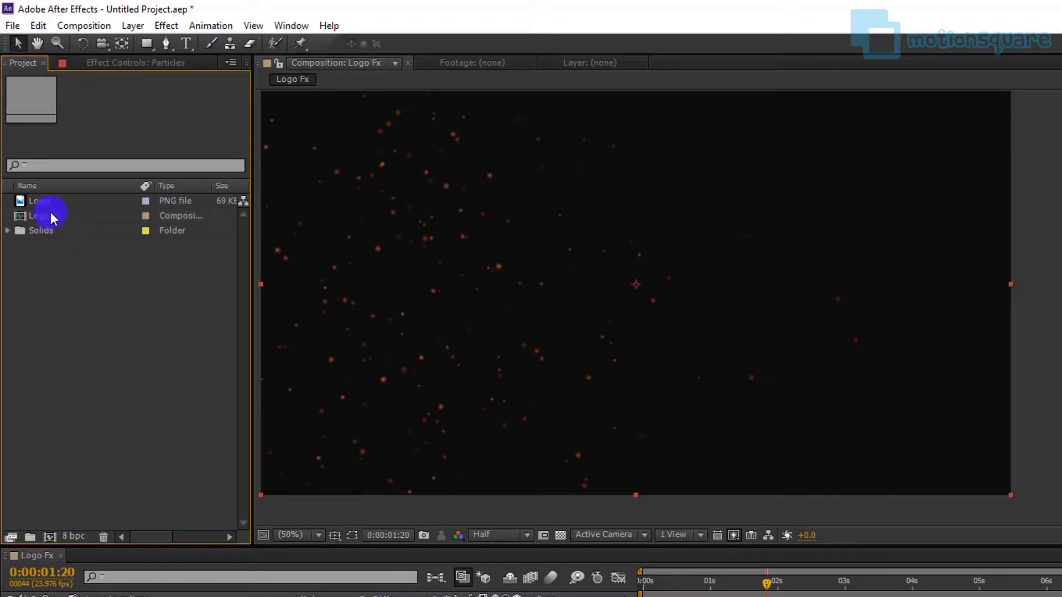
pyautogui.click(45, 202)
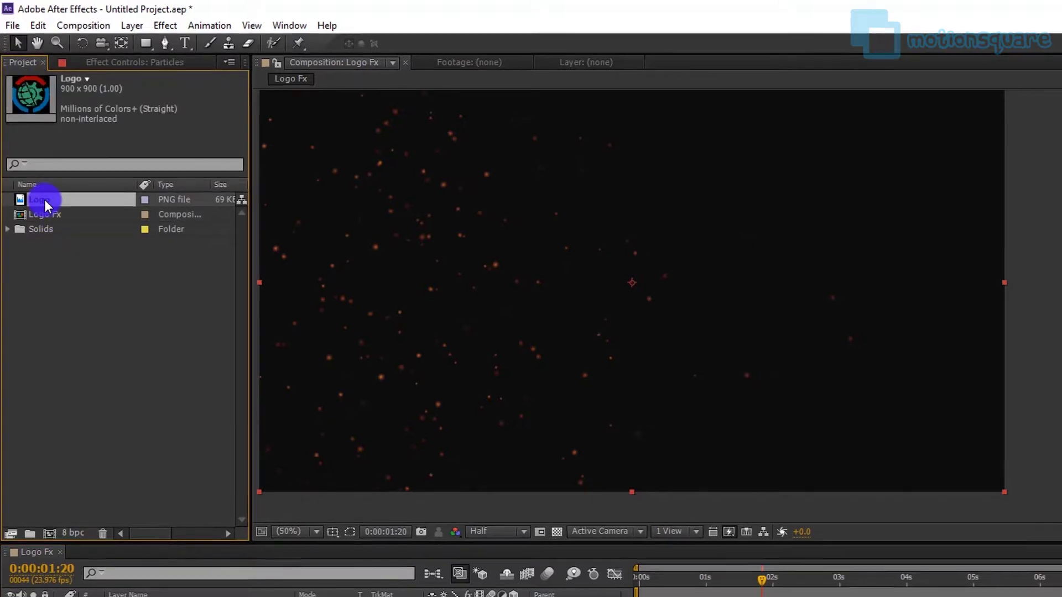
pyautogui.moveTo(45, 201); pyautogui.dragTo(93, 518)
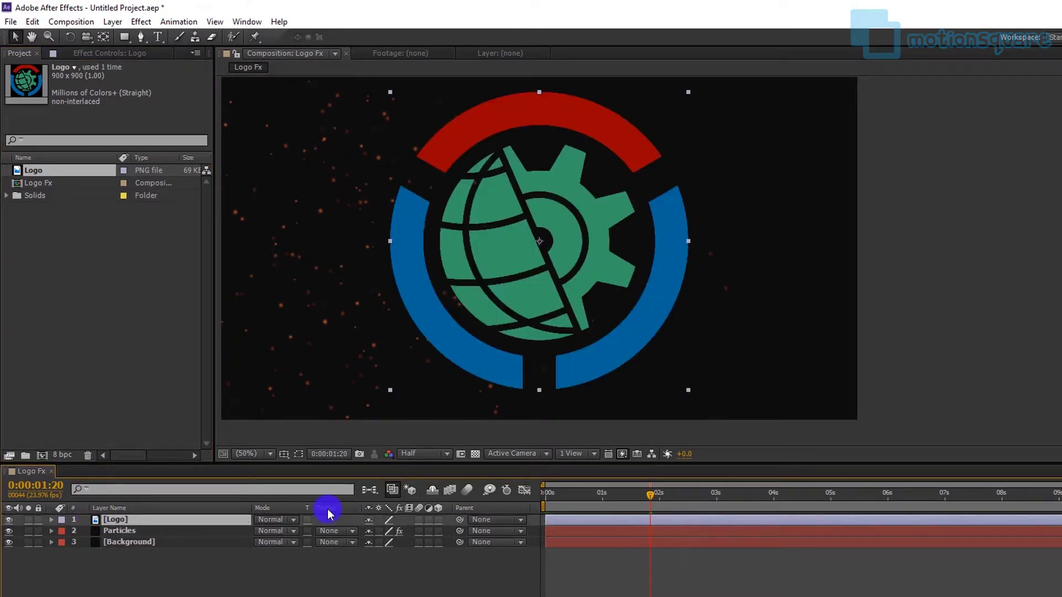
pyautogui.press('s')
pyautogui.click(395, 532)
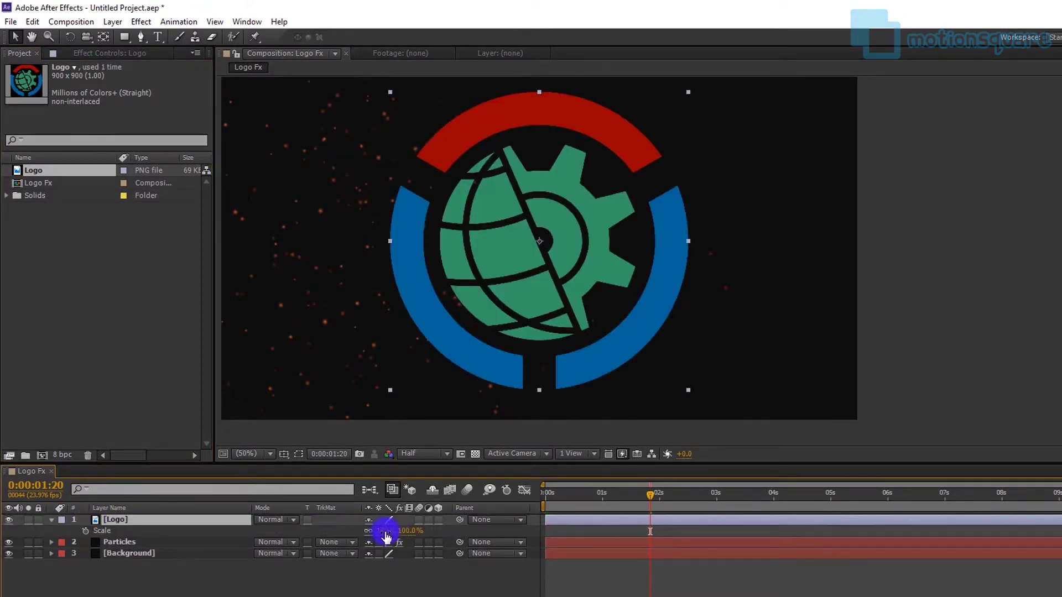
pyautogui.moveTo(381, 531); pyautogui.dragTo(352, 531)
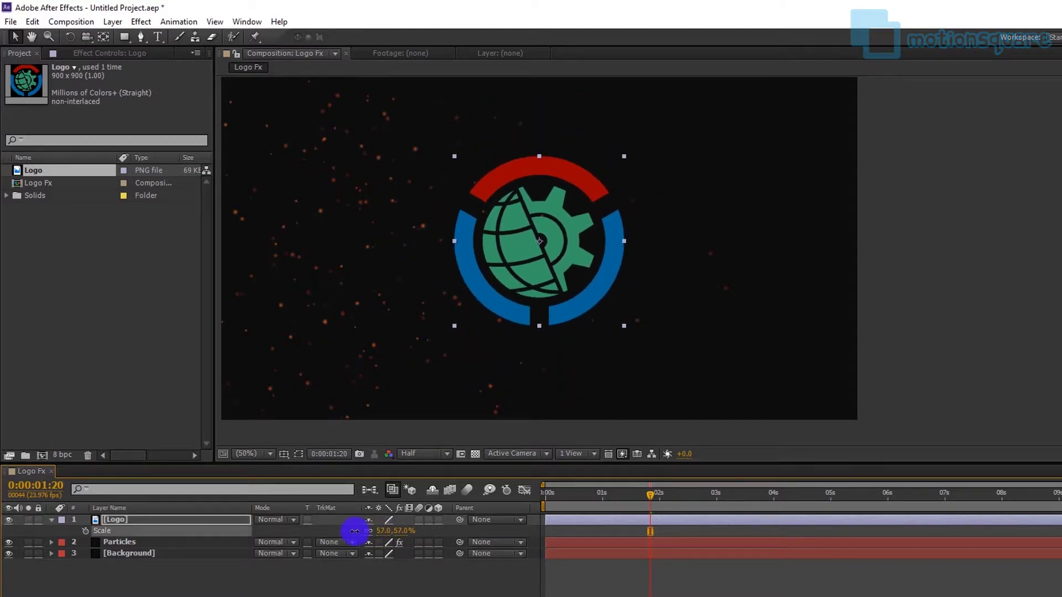
pyautogui.click(335, 590)
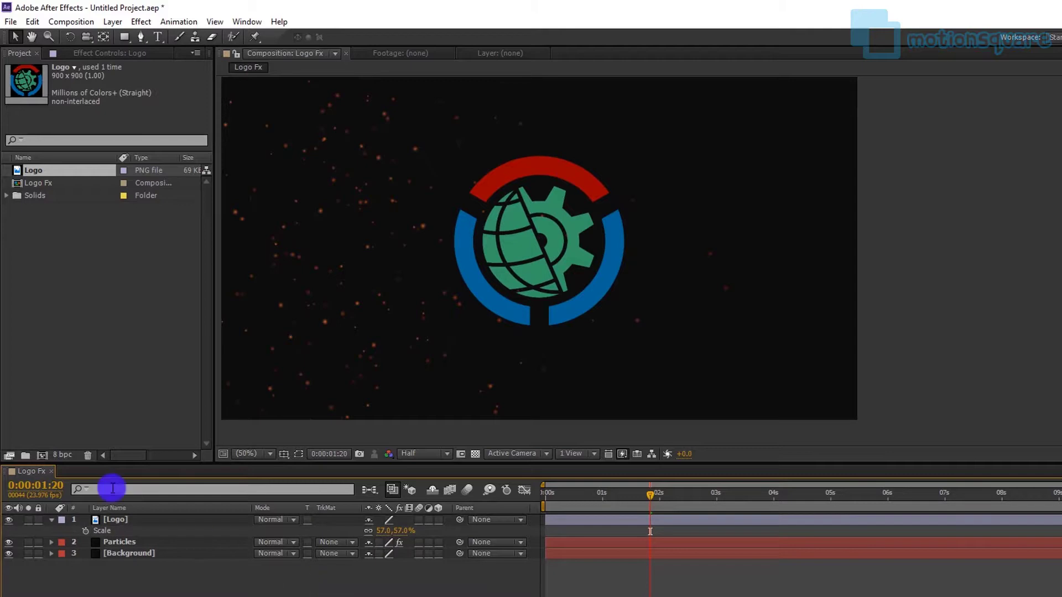
pyautogui.click(51, 520)
pyautogui.click(117, 520)
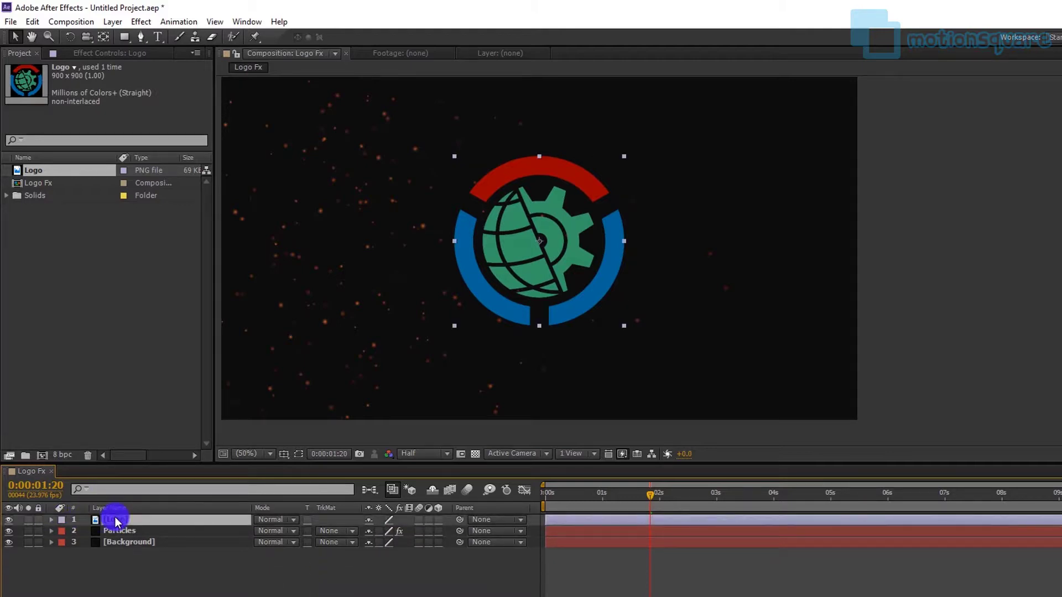
# Step: Pre-compose the Logo layer into a new composition named Logo, moving all attributes
pyautogui.rightClick(115, 518)
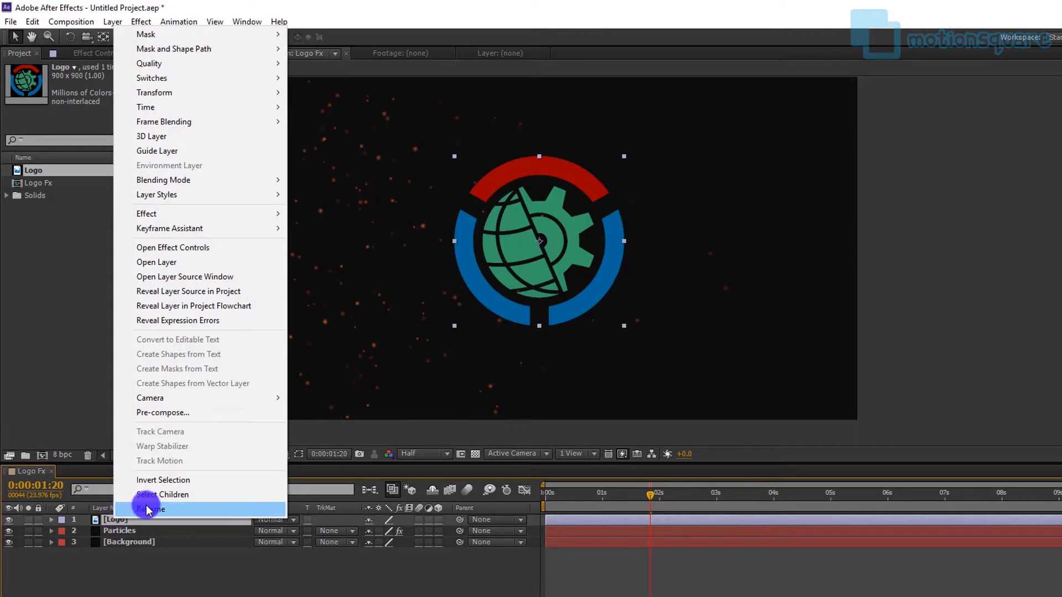
pyautogui.click(155, 413)
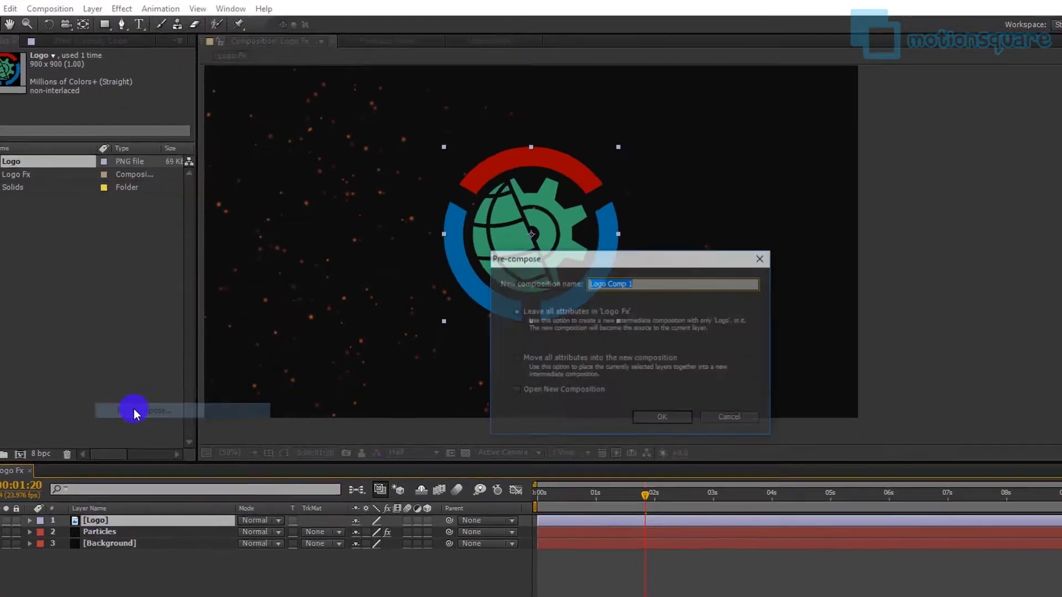
pyautogui.write('Logo')
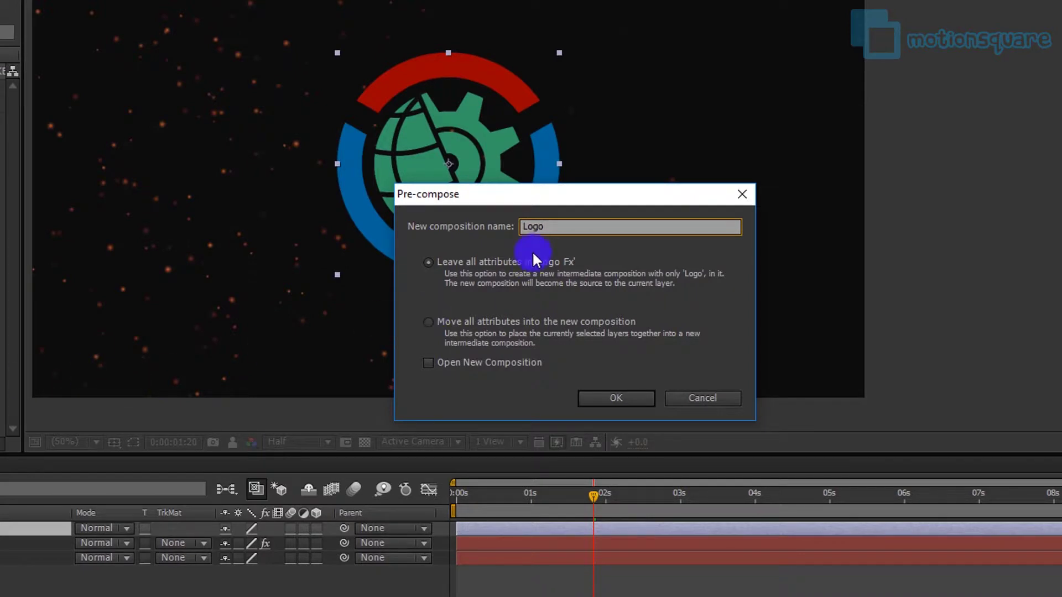
pyautogui.click(430, 325)
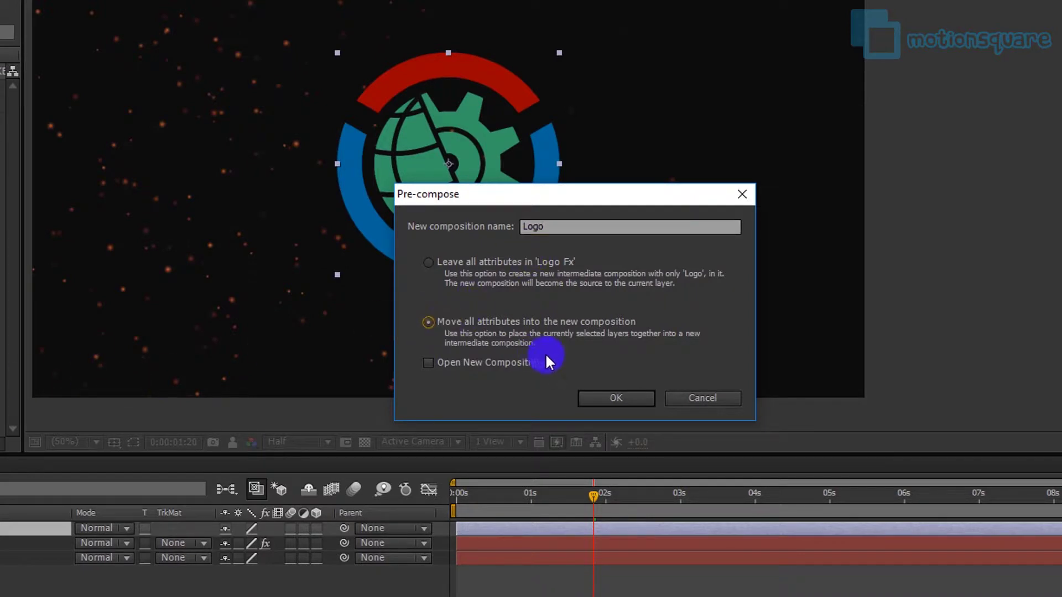
pyautogui.click(610, 397)
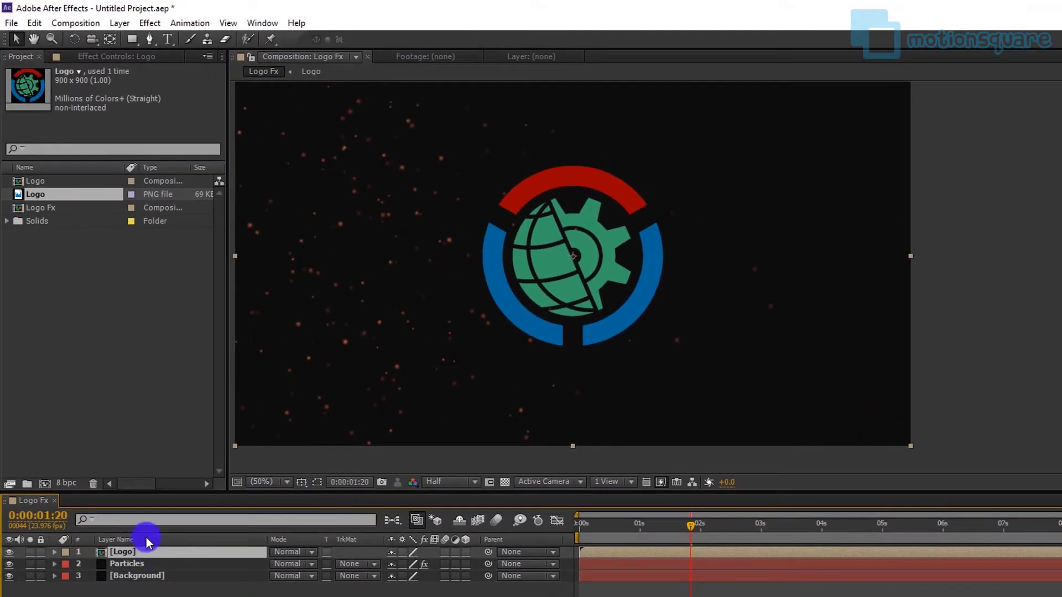
# Step: Auto-trace the Logo layer's alpha channel into masks and toggle mask visibility to check them
pyautogui.click(119, 23)
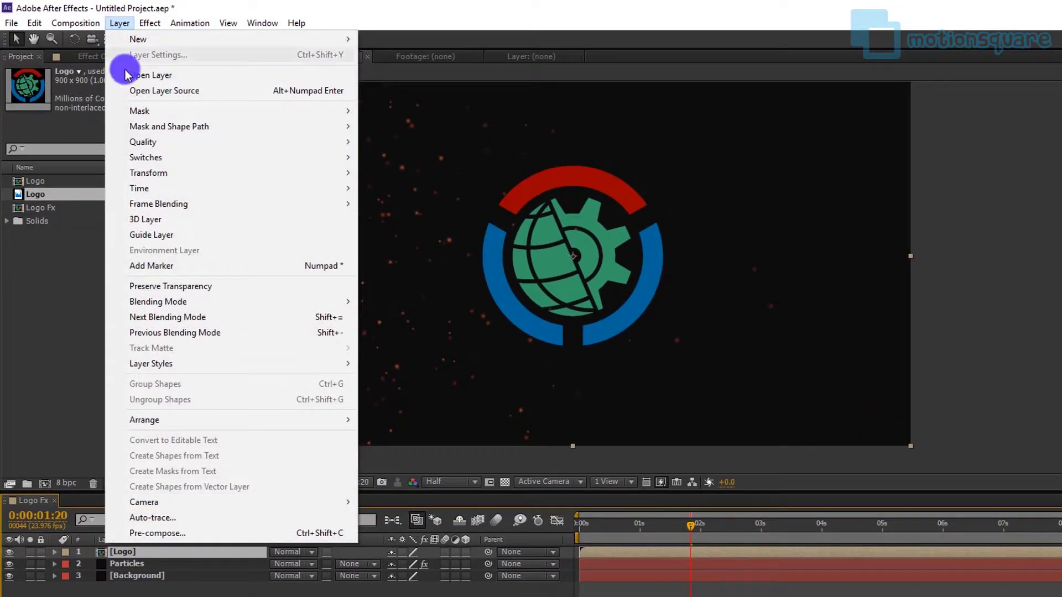
pyautogui.click(167, 520)
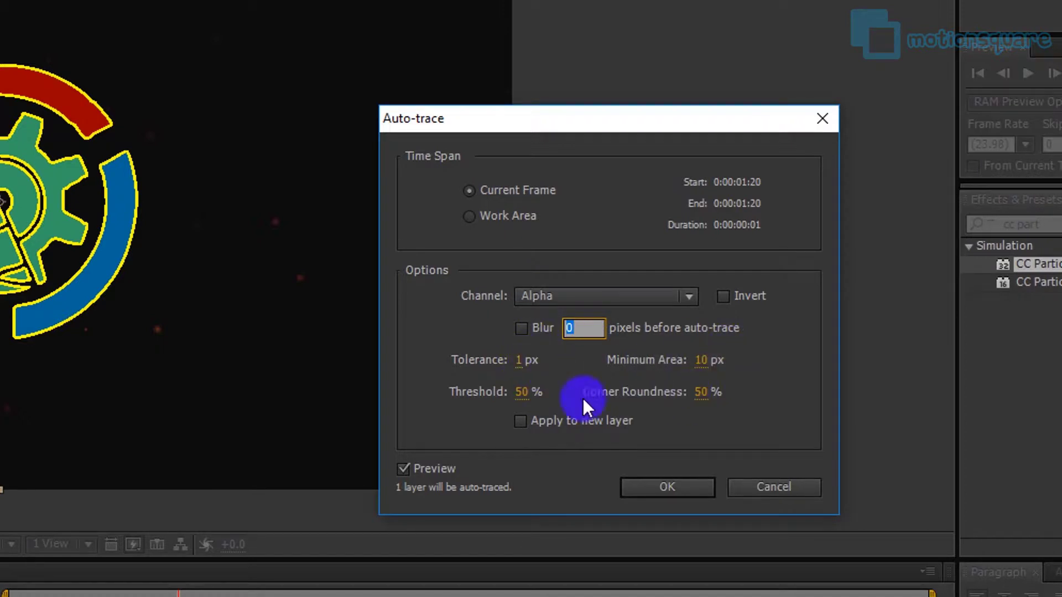
pyautogui.click(403, 470)
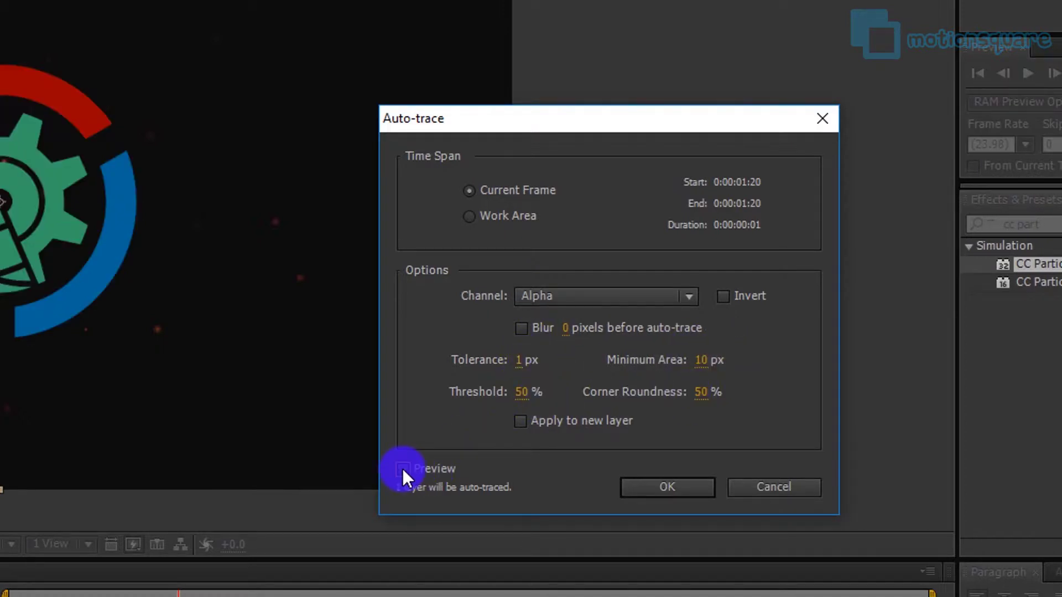
pyautogui.click(403, 470)
pyautogui.click(670, 487)
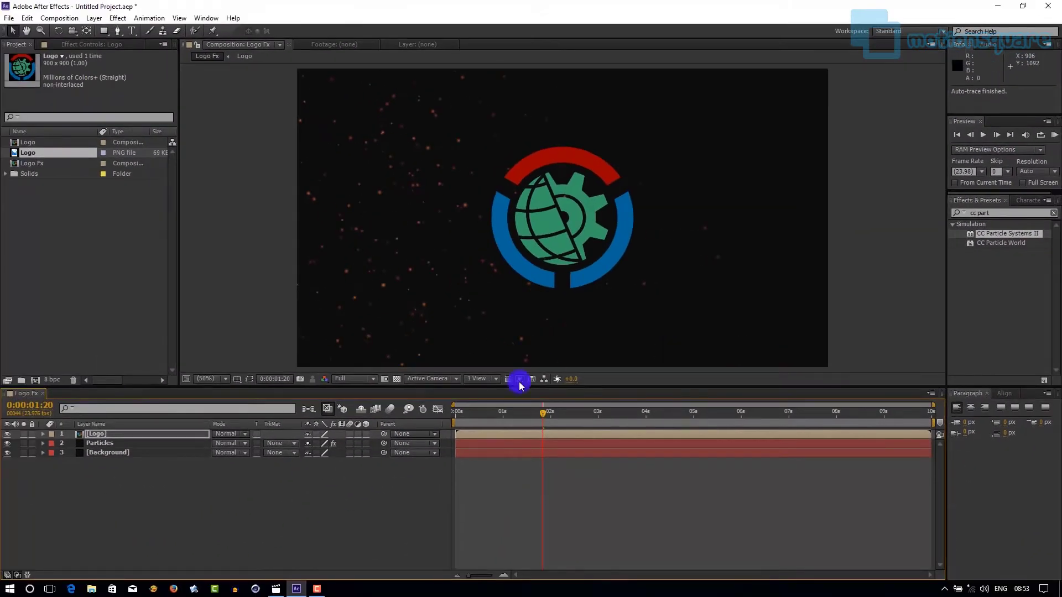
pyautogui.click(250, 380)
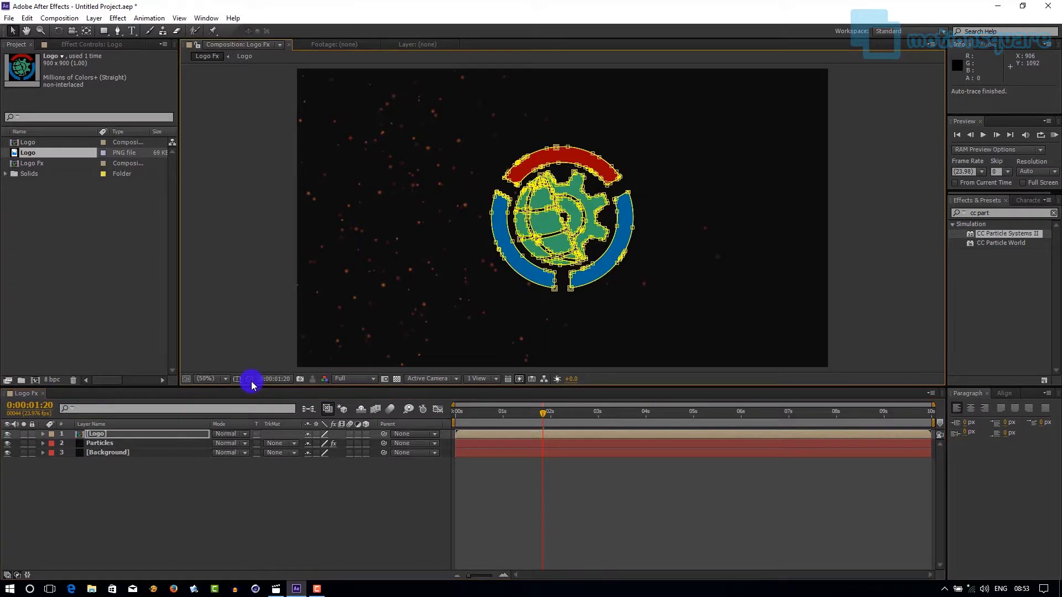
pyautogui.click(249, 380)
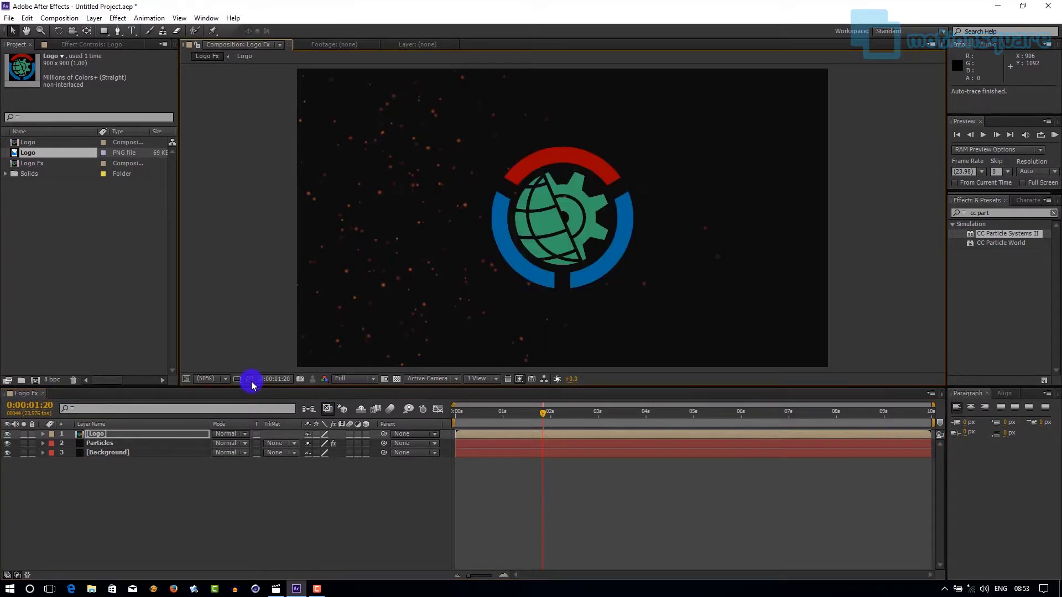
pyautogui.click(142, 435)
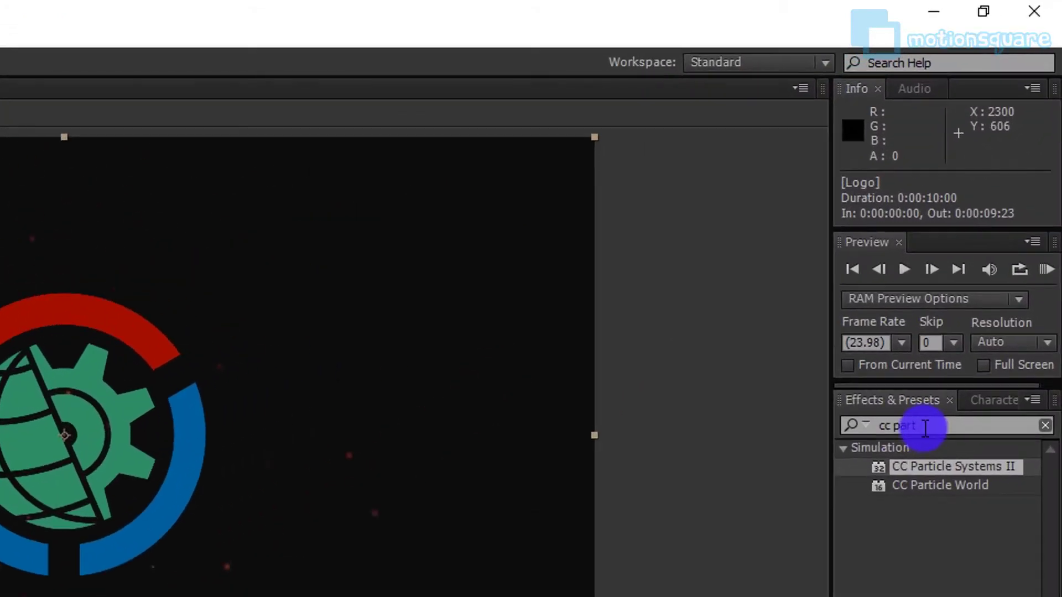
# Step: Search 'sabe' and apply the Saber effect to the Logo layer, centring the blue beam in view
pyautogui.moveTo(925, 427); pyautogui.dragTo(863, 425)
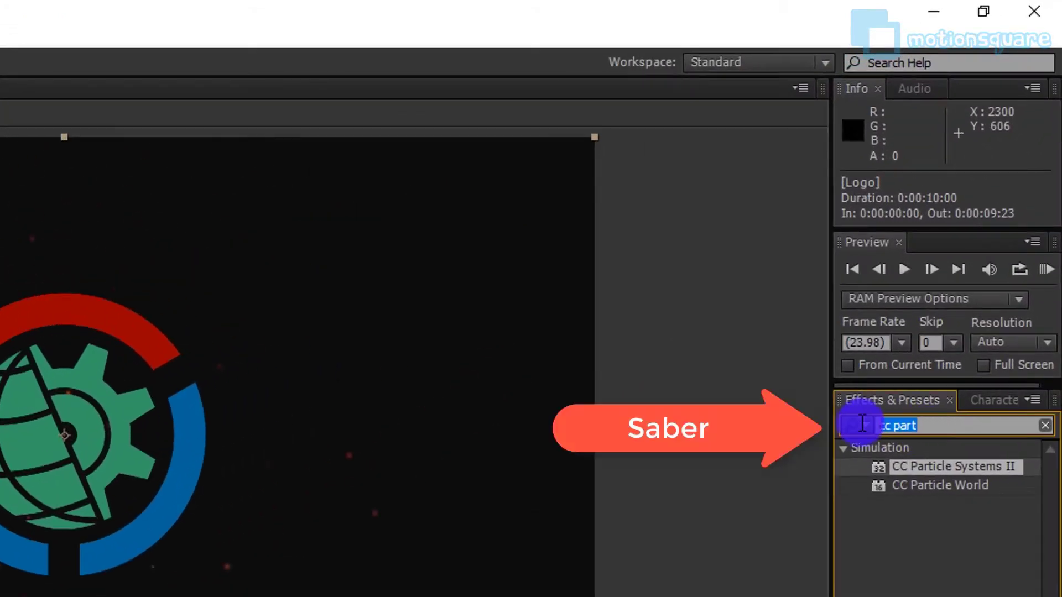
pyautogui.write('sabe')
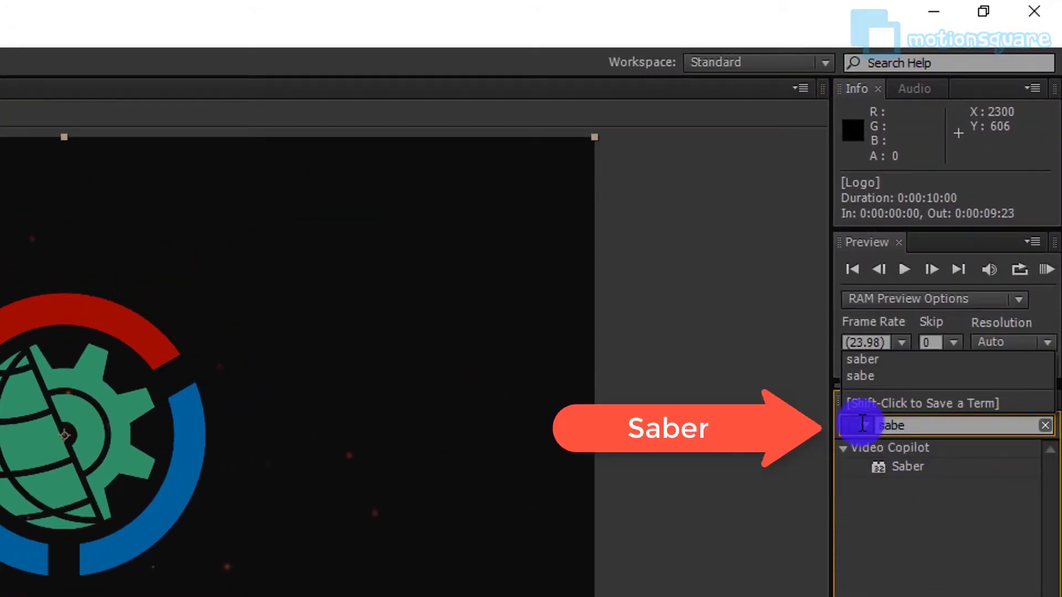
pyautogui.doubleClick(903, 466)
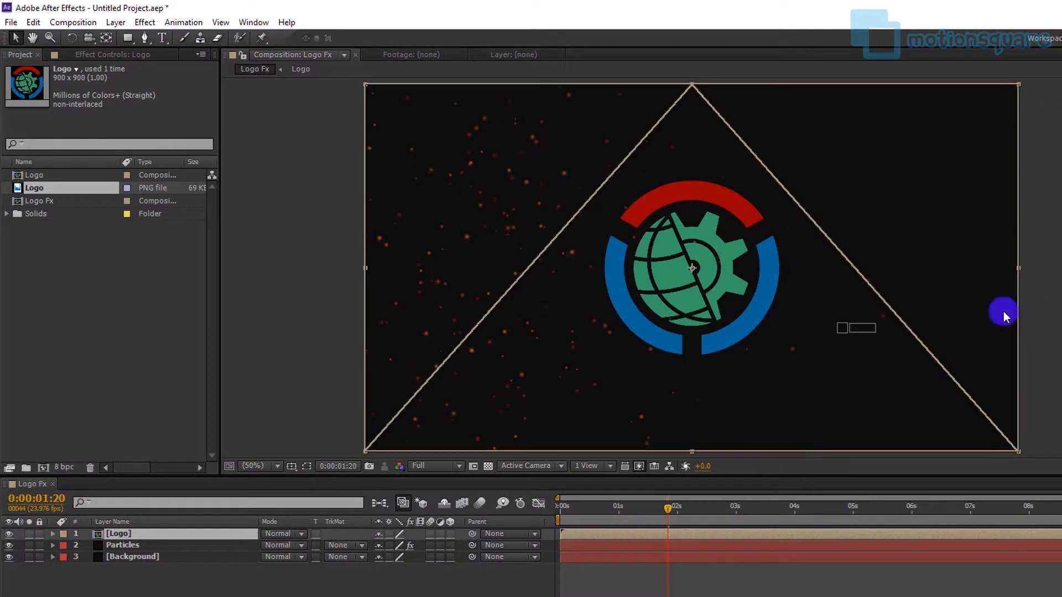
pyautogui.click(267, 502)
pyautogui.moveTo(168, 536); pyautogui.dragTo(168, 536)
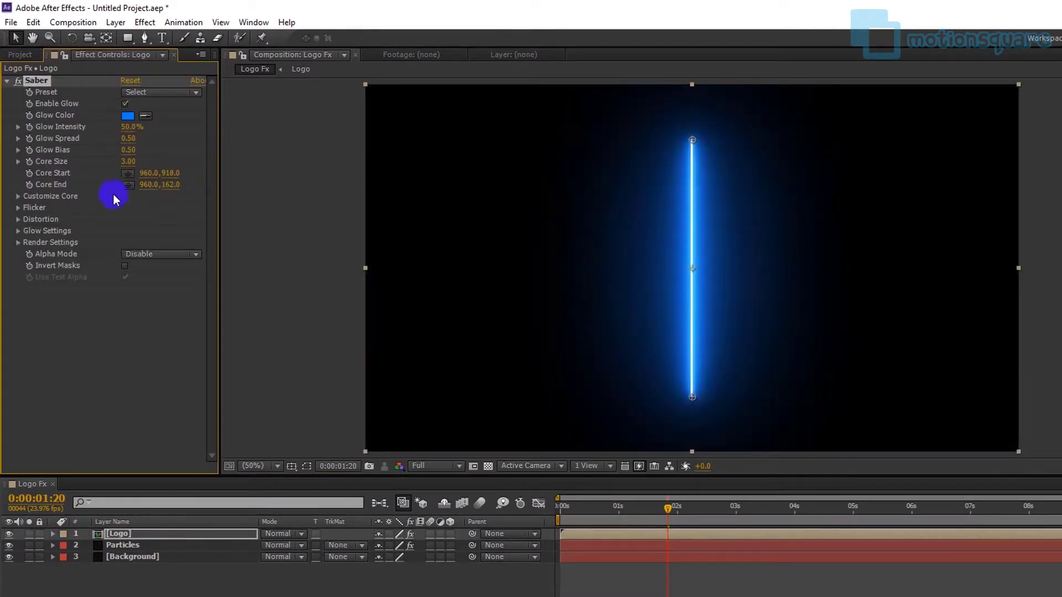
pyautogui.click(32, 38)
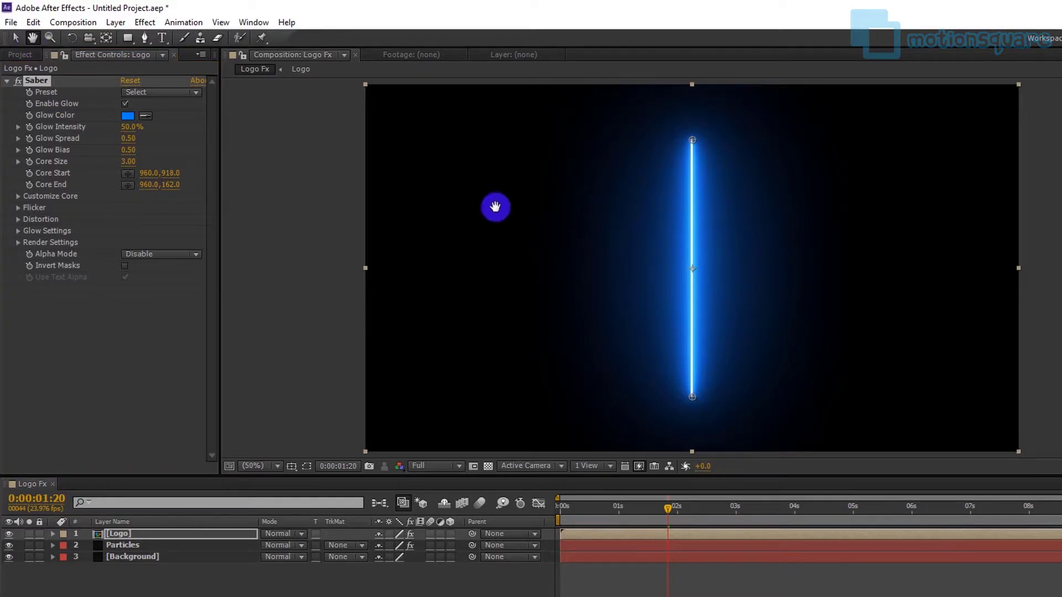
pyautogui.moveTo(609, 301); pyautogui.dragTo(455, 289)
pyautogui.press('v')
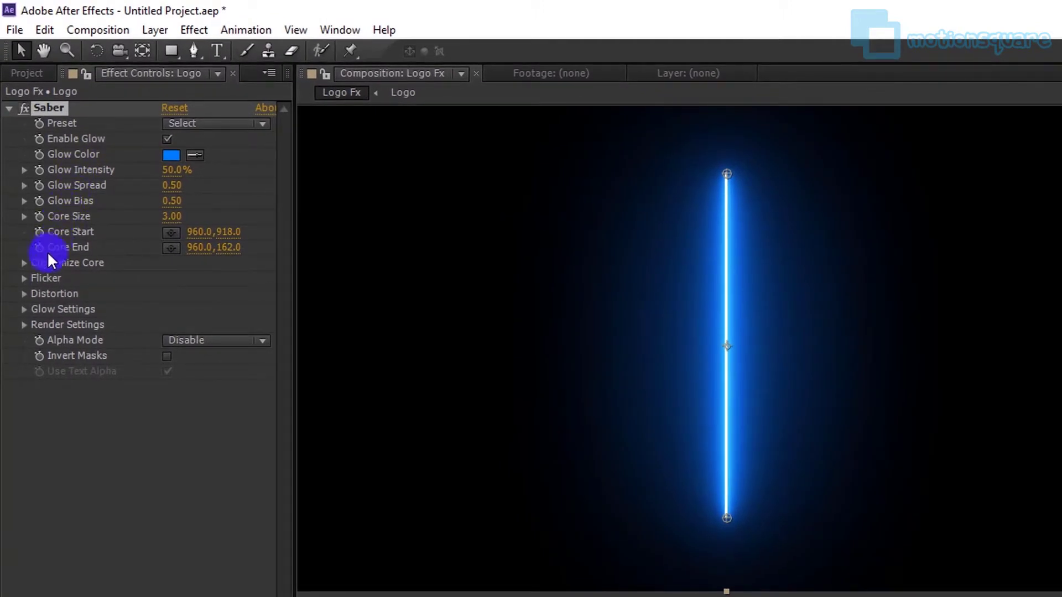
# Step: Set Saber's Core Type to Layer Masks and apply the Arc Reactor preset
pyautogui.click(24, 263)
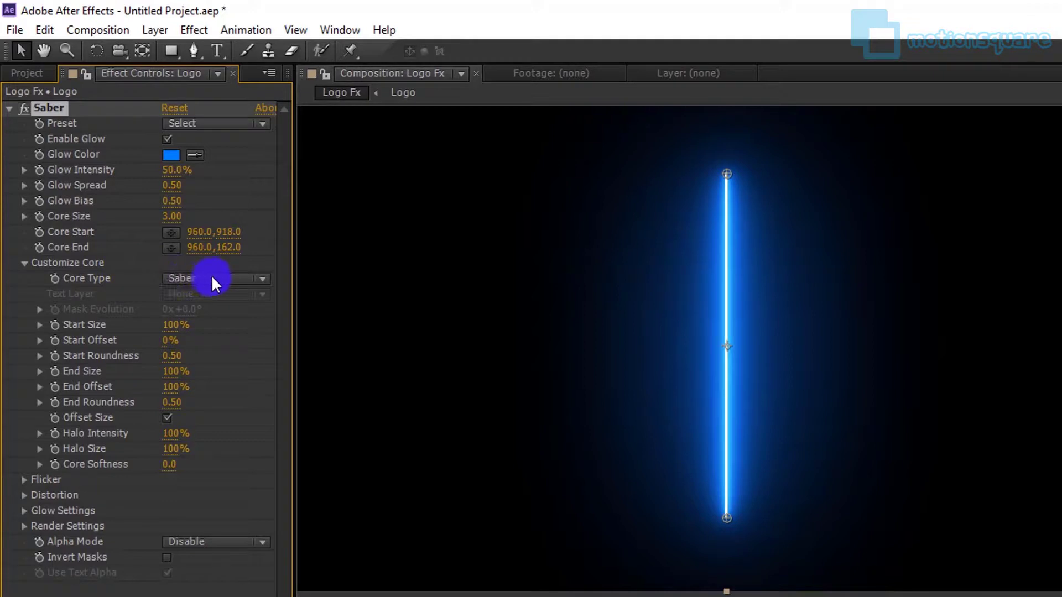
pyautogui.click(211, 276)
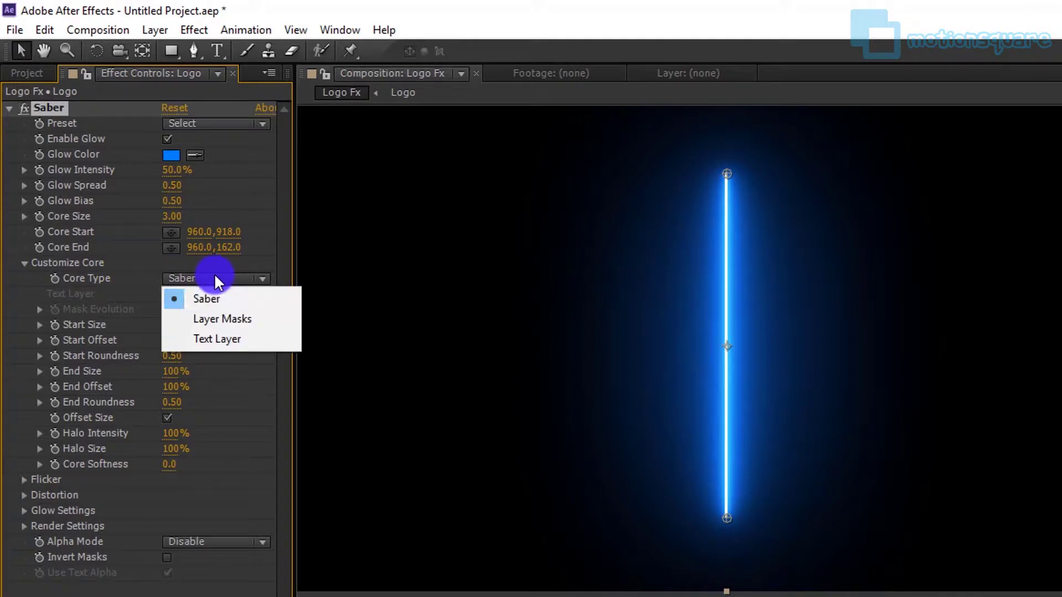
pyautogui.click(224, 319)
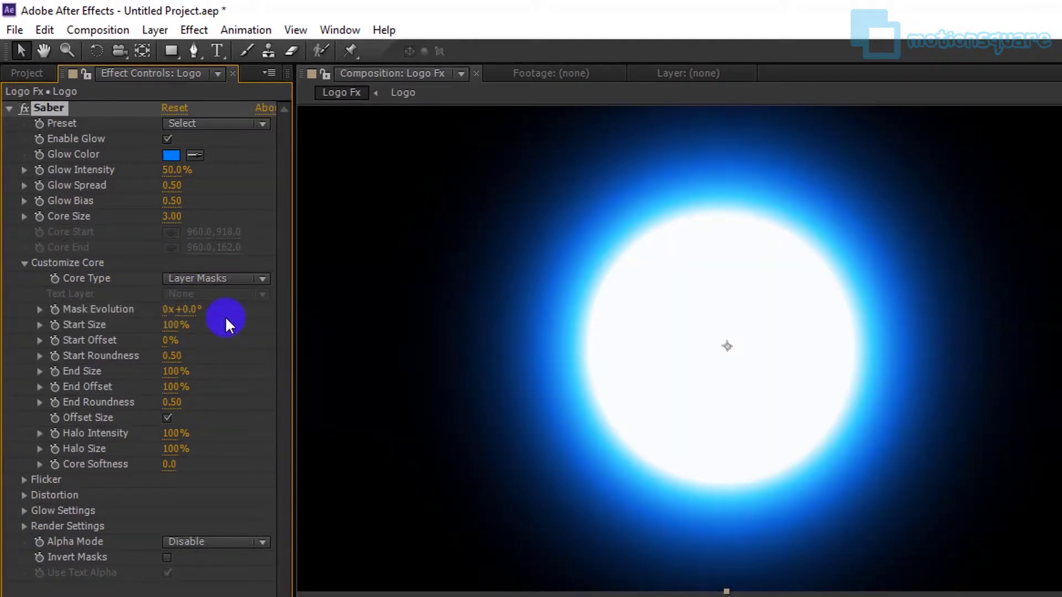
pyautogui.click(243, 123)
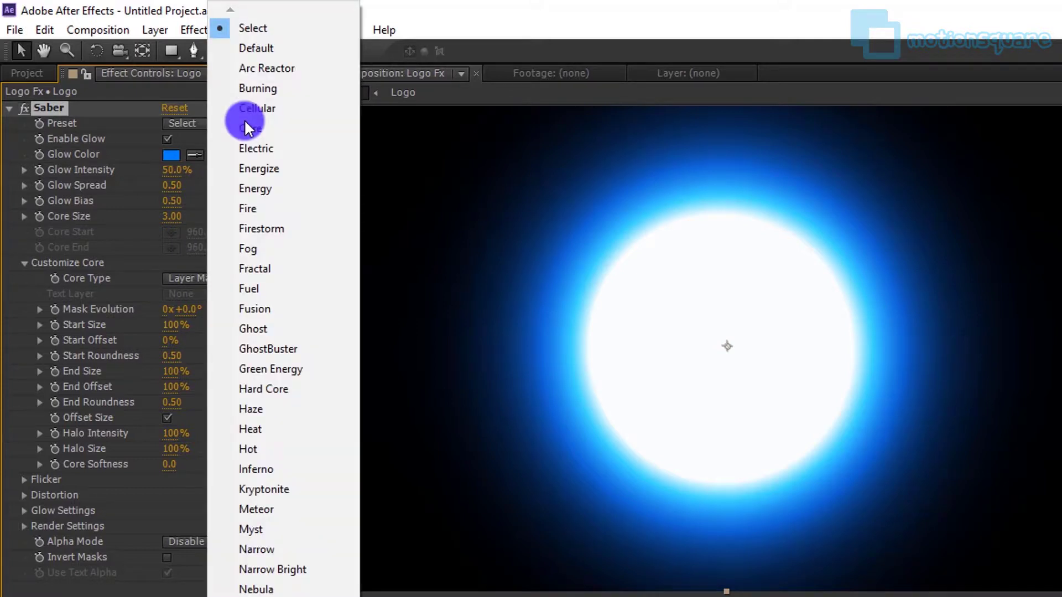
pyautogui.click(280, 69)
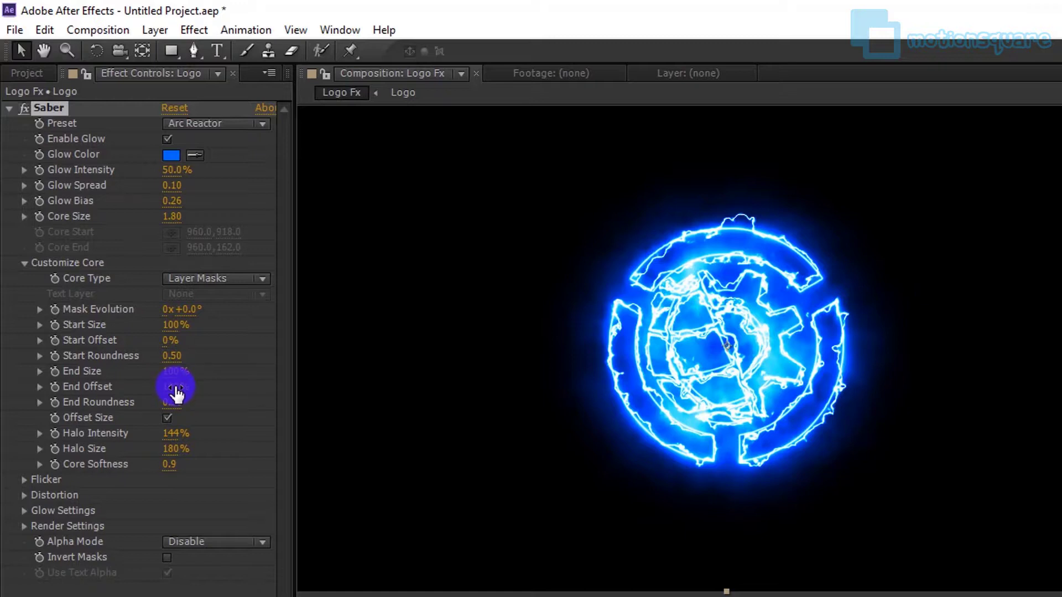
# Step: Set End Offset to 0% and keyframe it at the first frame
pyautogui.moveTo(175, 393)
pyautogui.mouseDown()
pyautogui.moveTo(83, 394)
pyautogui.moveTo(168, 377)
pyautogui.mouseUp()
pyautogui.moveTo(168, 377); pyautogui.dragTo(78, 388)
pyautogui.click(742, 563)
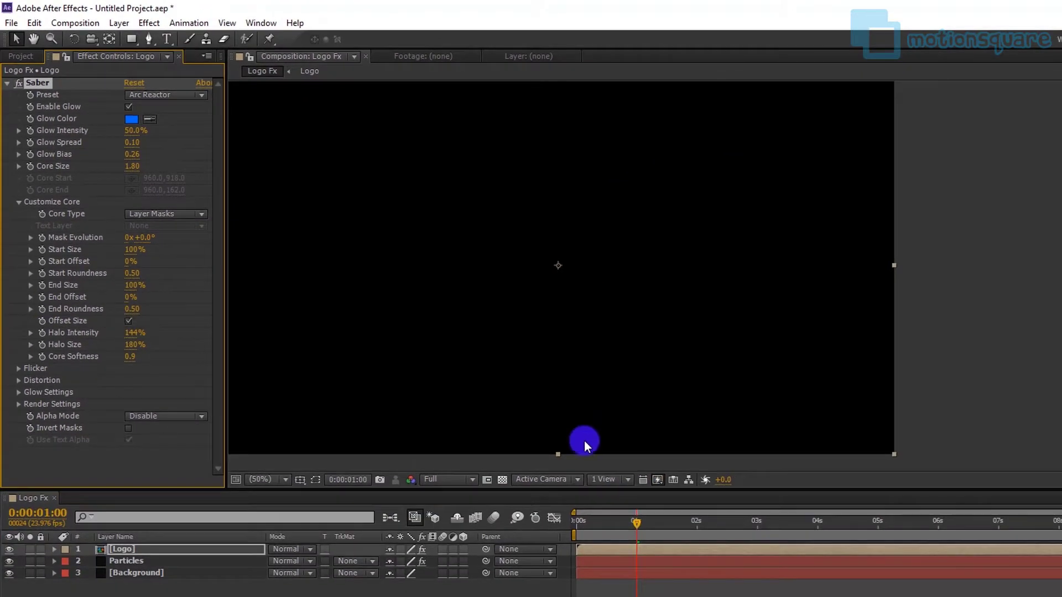
pyautogui.moveTo(629, 513); pyautogui.dragTo(576, 526)
pyautogui.click(309, 453)
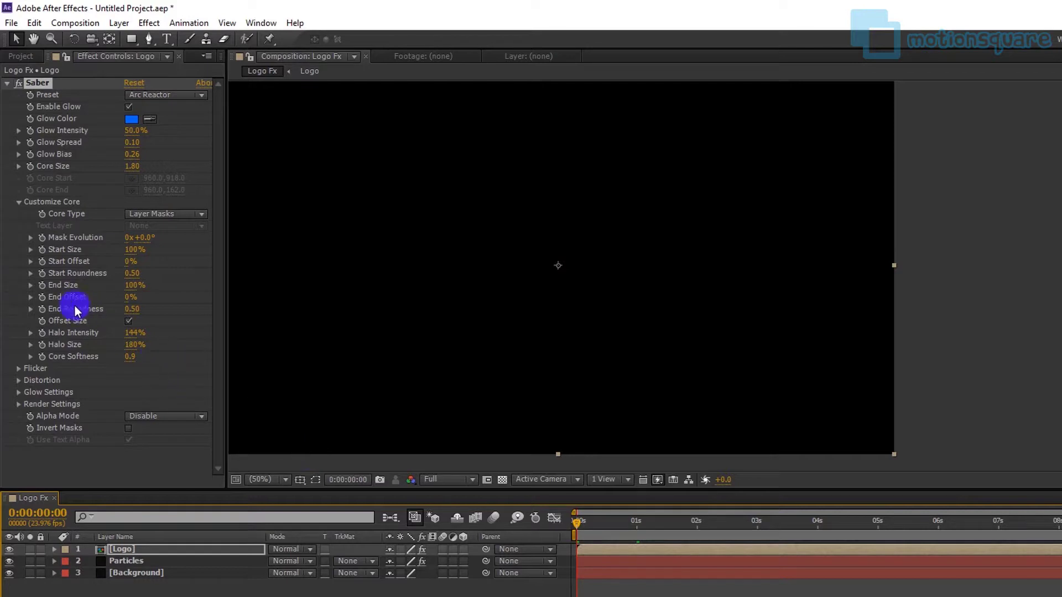
pyautogui.click(42, 296)
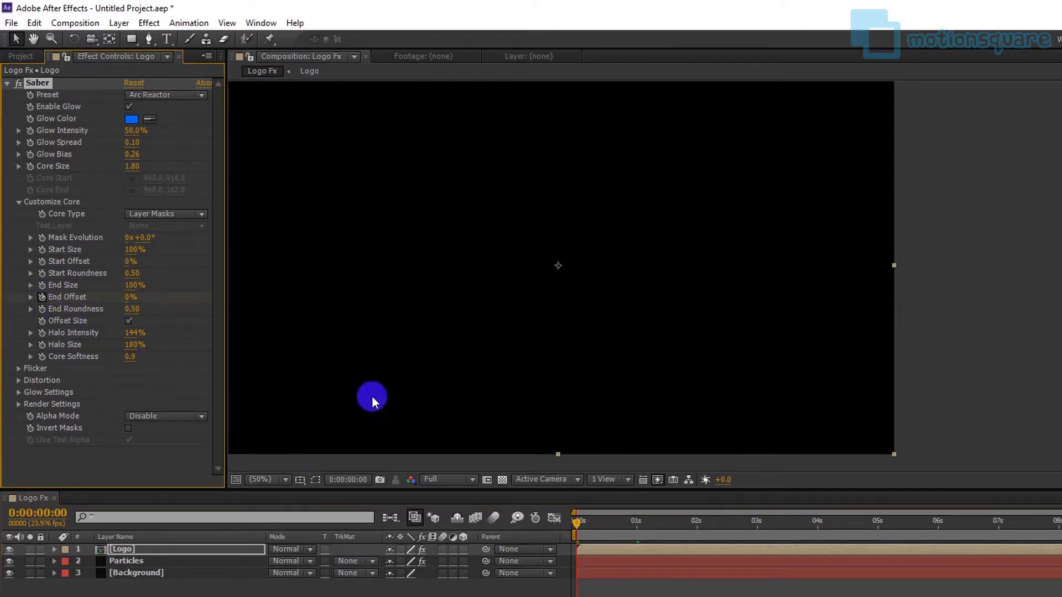
# Step: Keyframe End Offset at 50% at two seconds
pyautogui.moveTo(576, 523); pyautogui.dragTo(696, 528)
pyautogui.moveTo(129, 303); pyautogui.dragTo(128, 297)
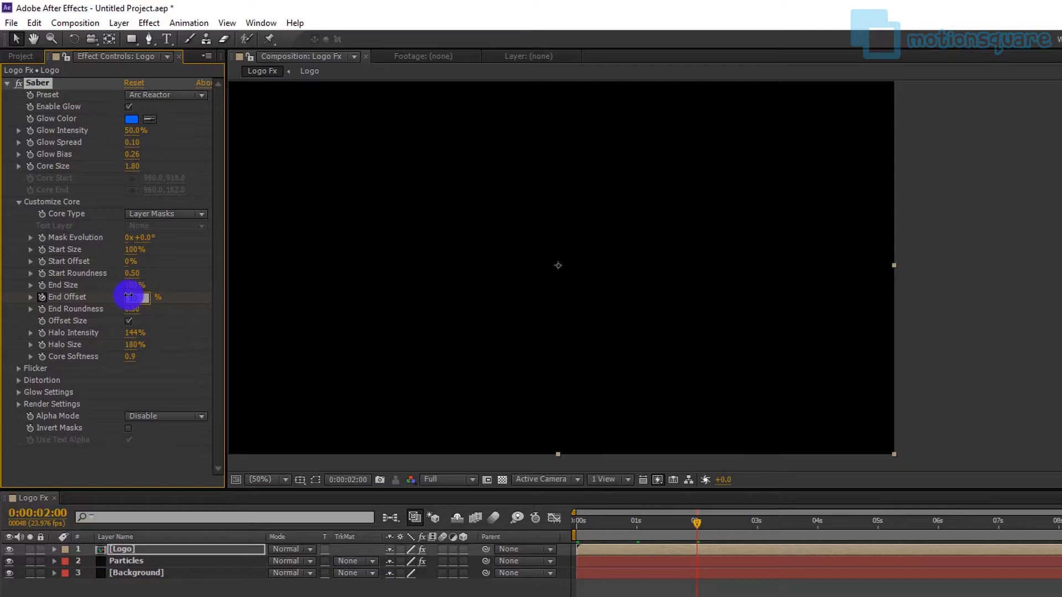
pyautogui.write('50')
pyautogui.press('Return')
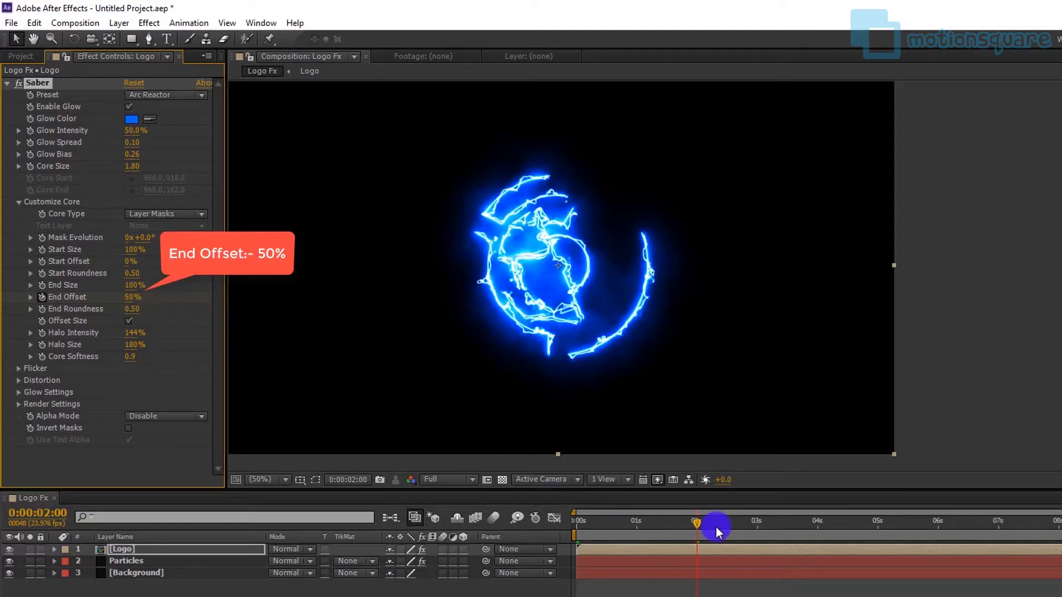
# Step: Set the viewer resolution to Half and scrub back to check the draw-on
pyautogui.moveTo(702, 522)
pyautogui.mouseDown()
pyautogui.moveTo(575, 519)
pyautogui.moveTo(659, 505)
pyautogui.moveTo(698, 512)
pyautogui.mouseUp()
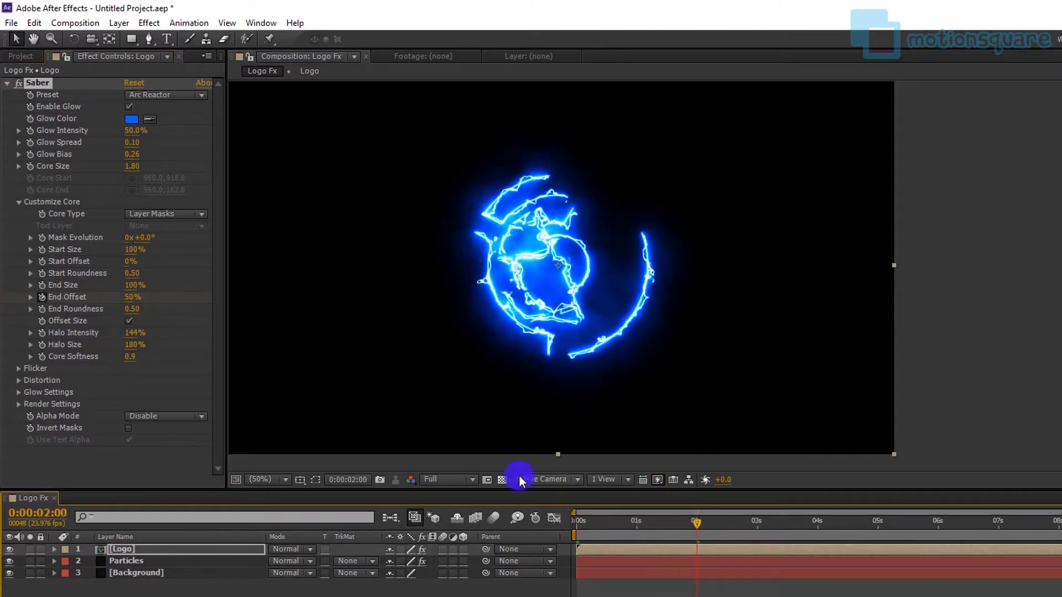
pyautogui.click(470, 476)
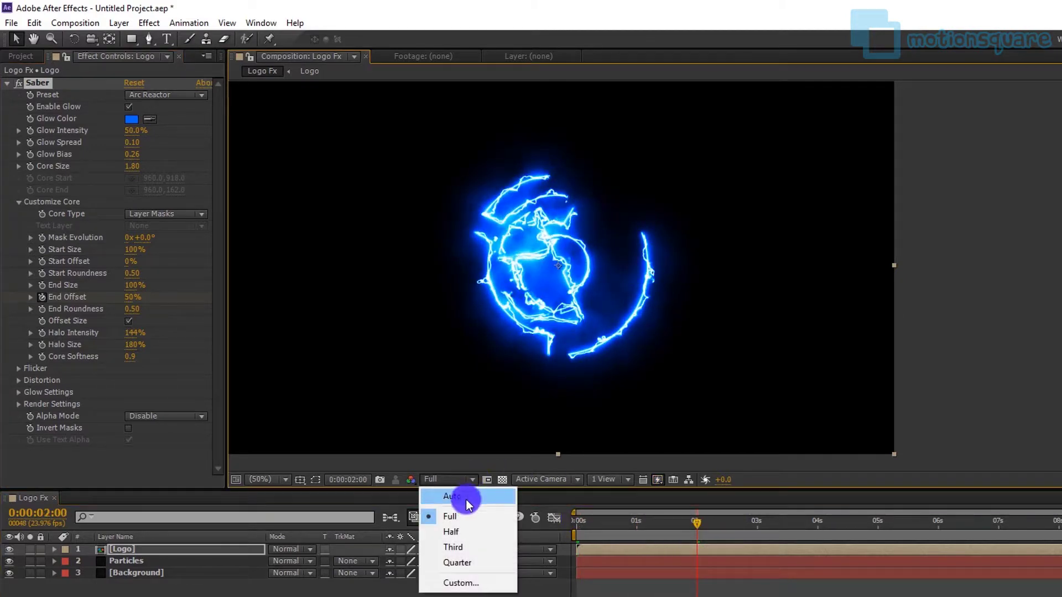
pyautogui.click(463, 530)
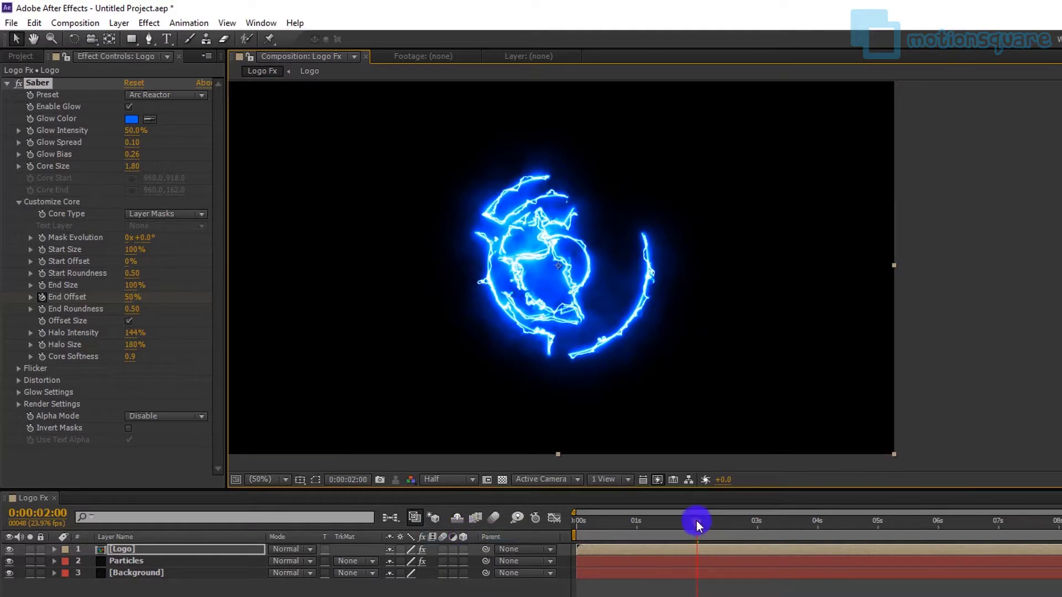
pyautogui.moveTo(695, 523)
pyautogui.mouseDown()
pyautogui.moveTo(584, 525)
pyautogui.moveTo(698, 524)
pyautogui.mouseUp()
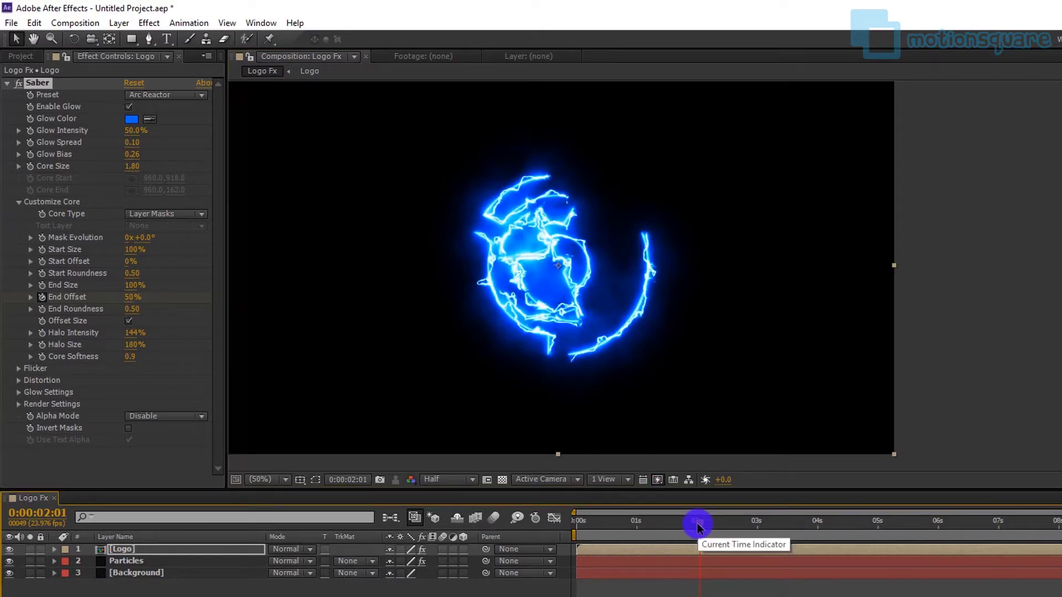
# Step: Make Saber composite over a transparent background and rewind to an earlier frame of the wipe
pyautogui.click(20, 405)
pyautogui.scroll(-1, 20, 406)
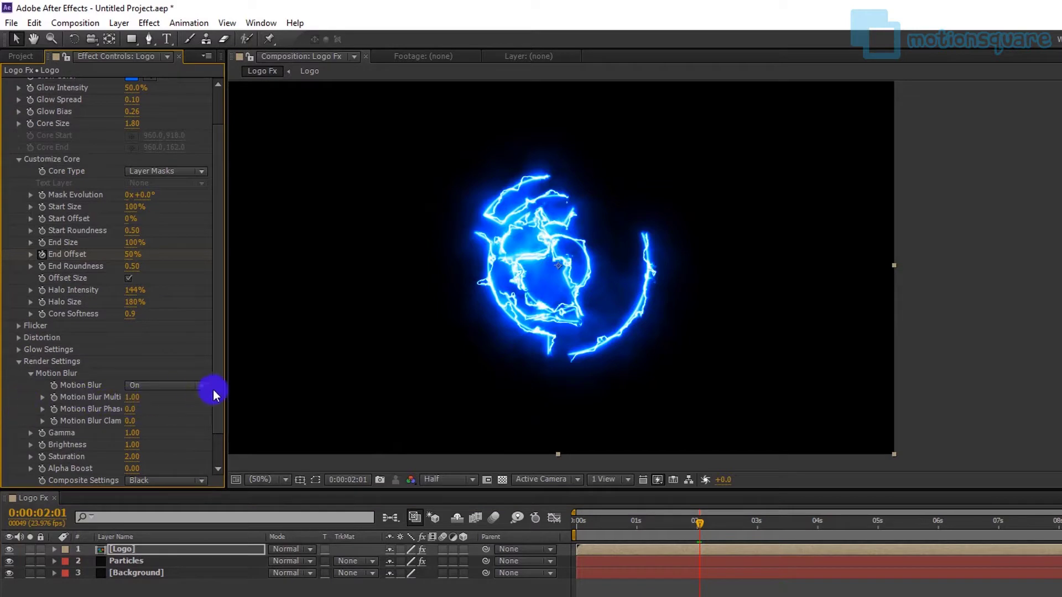
pyautogui.scroll(-1, 218, 392)
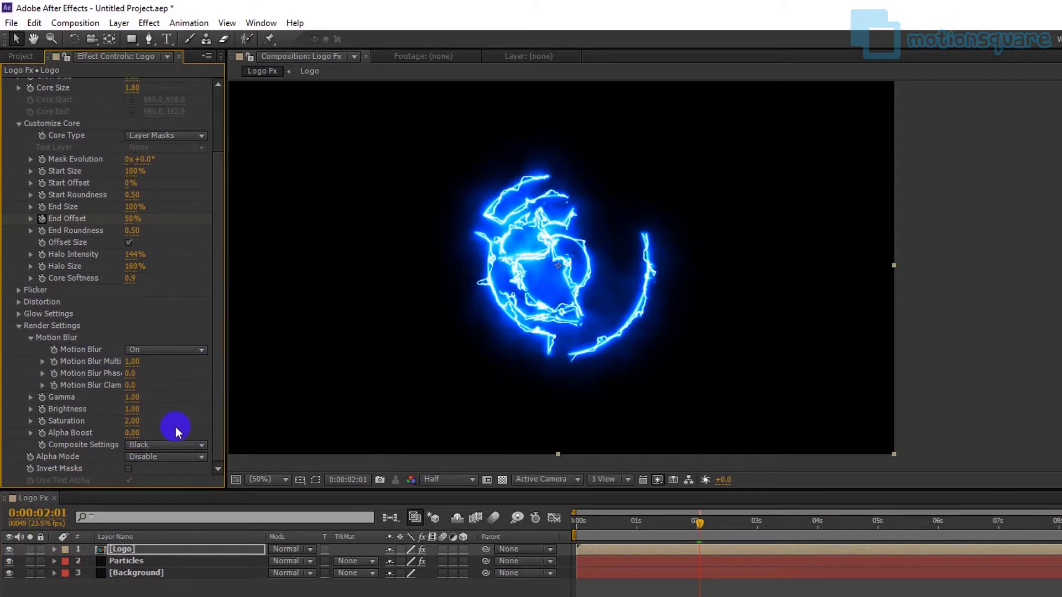
pyautogui.click(192, 446)
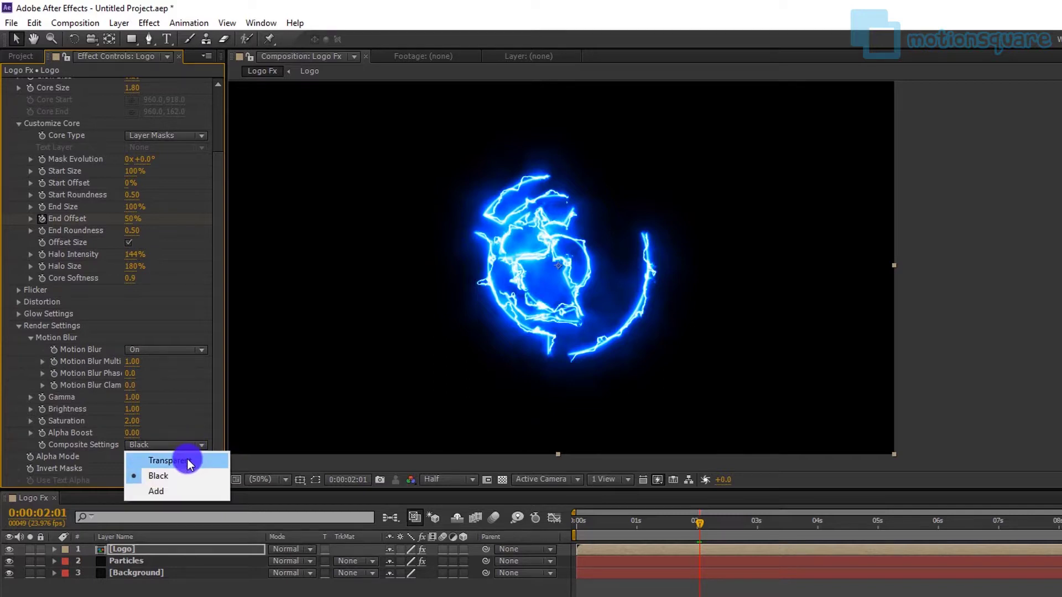
pyautogui.click(187, 461)
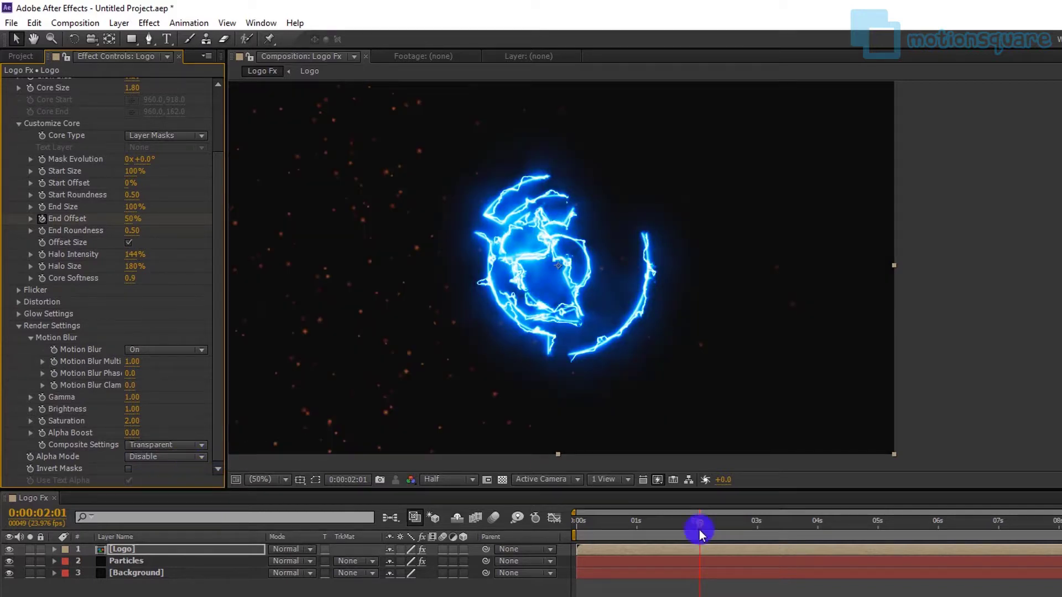
pyautogui.moveTo(697, 523)
pyautogui.mouseDown()
pyautogui.moveTo(576, 522)
pyautogui.moveTo(636, 518)
pyautogui.mouseUp()
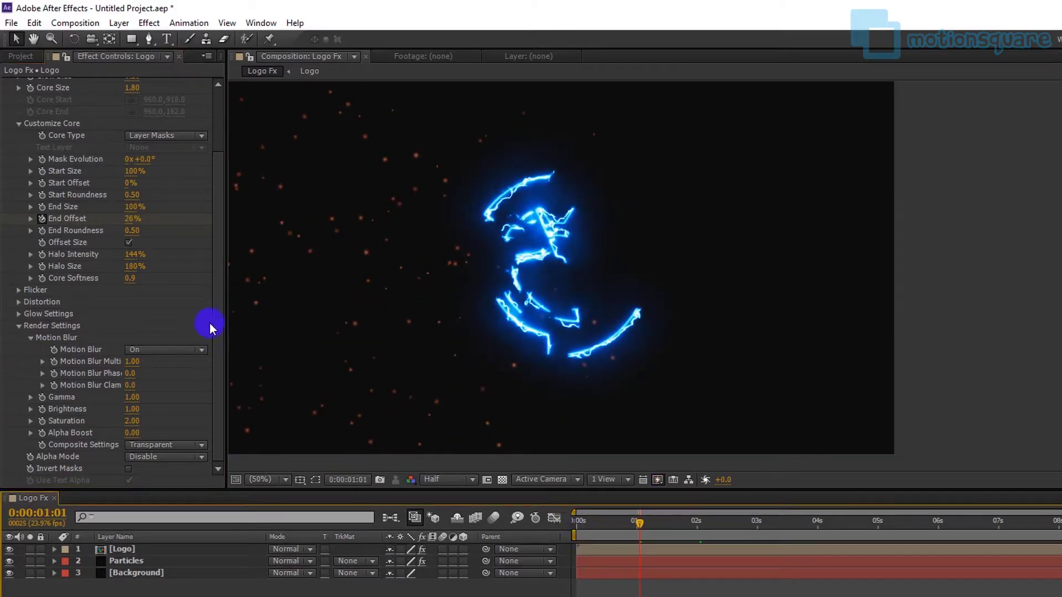
# Step: Change the Saber Glow Color to orange darkened to Lum 111, then preview a later frame
pyautogui.scroll(4, 217, 313)
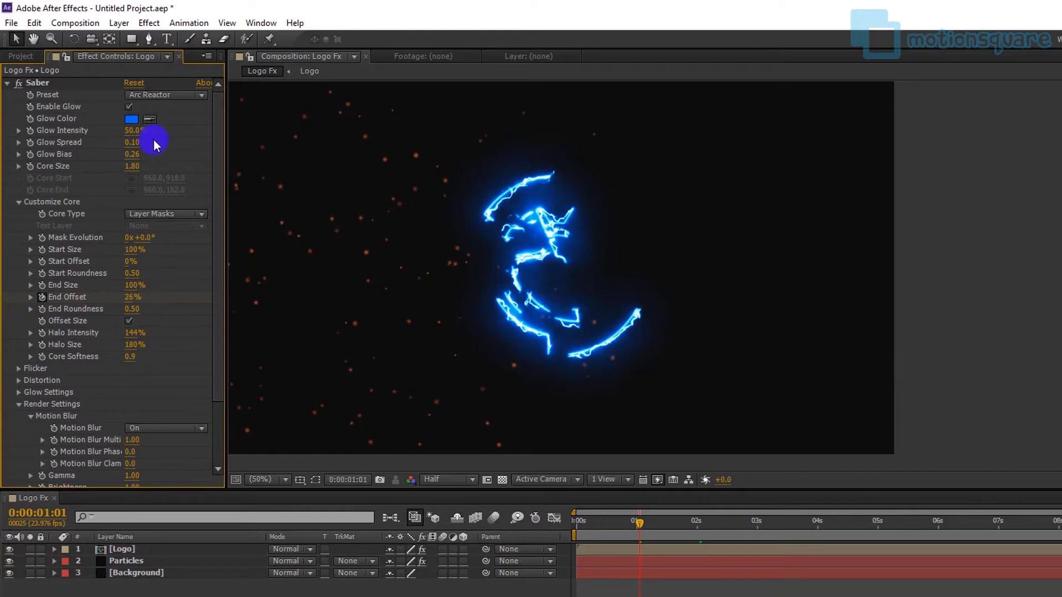
pyautogui.click(134, 120)
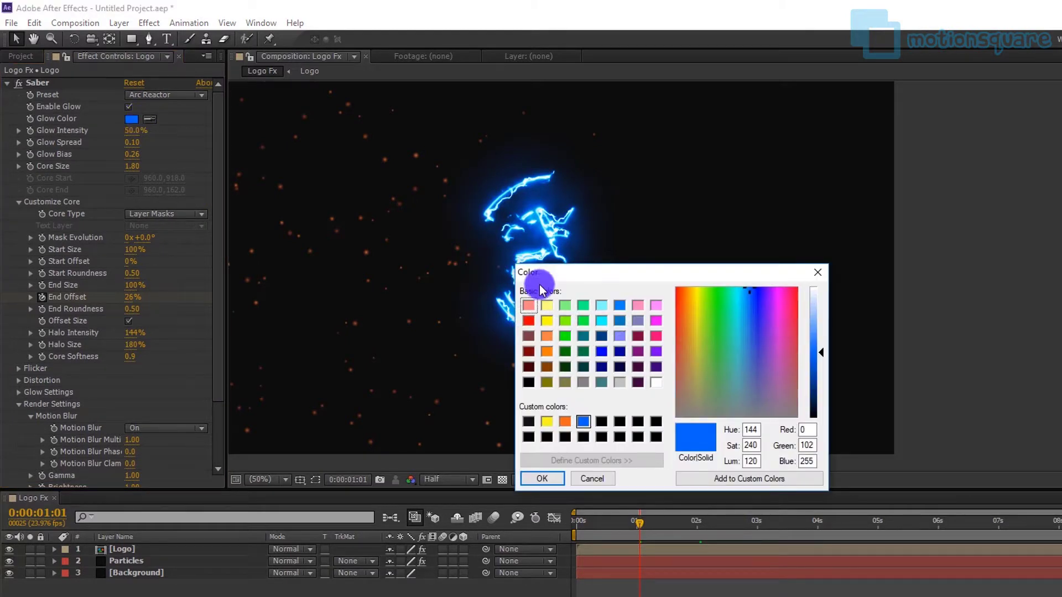
pyautogui.click(546, 350)
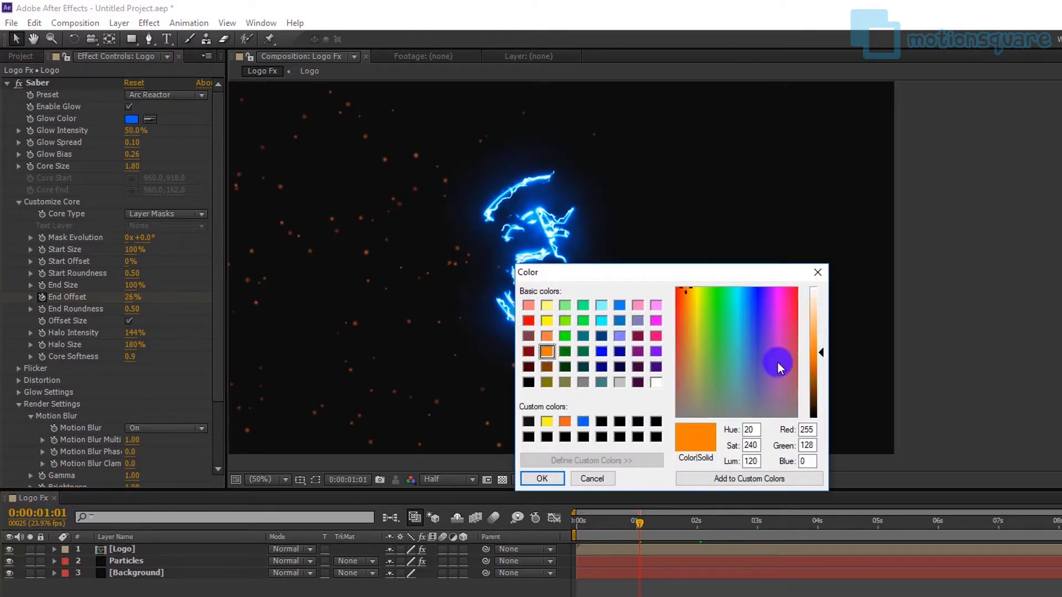
pyautogui.click(820, 354)
pyautogui.moveTo(820, 358); pyautogui.dragTo(819, 360)
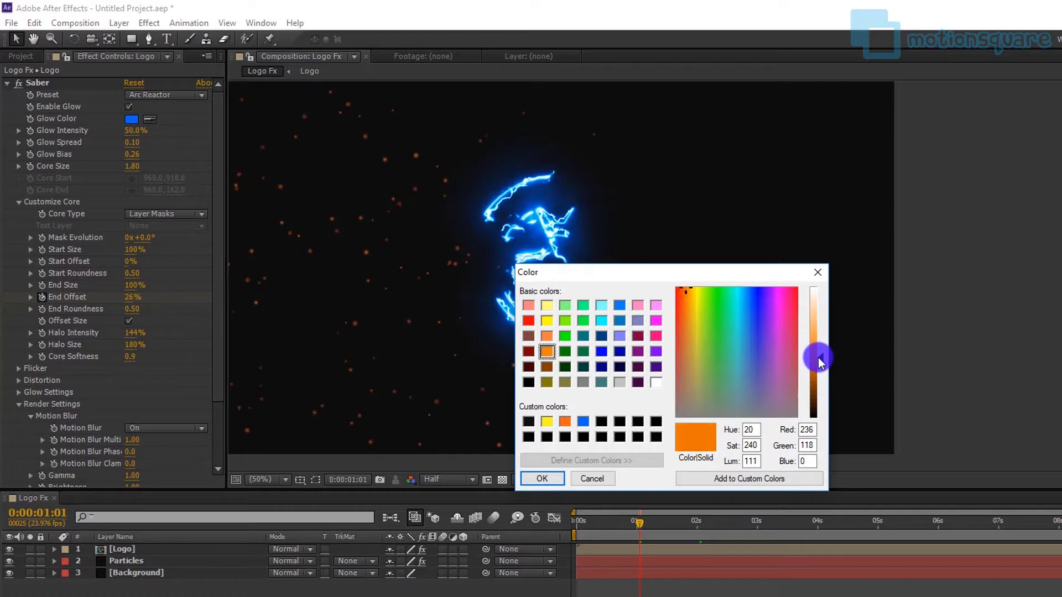
pyautogui.click(555, 479)
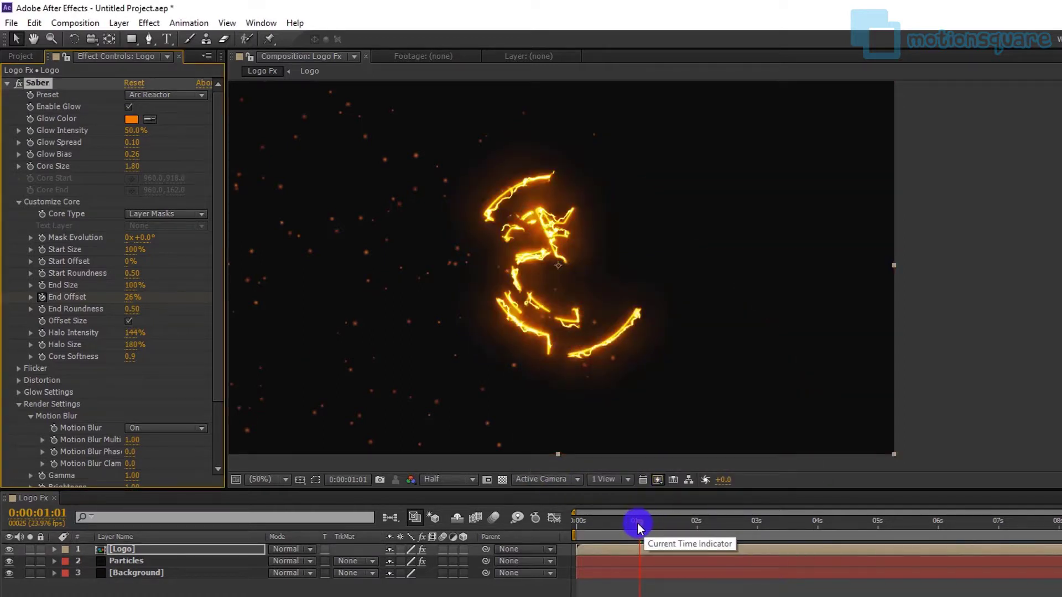
pyautogui.moveTo(639, 522); pyautogui.dragTo(681, 530)
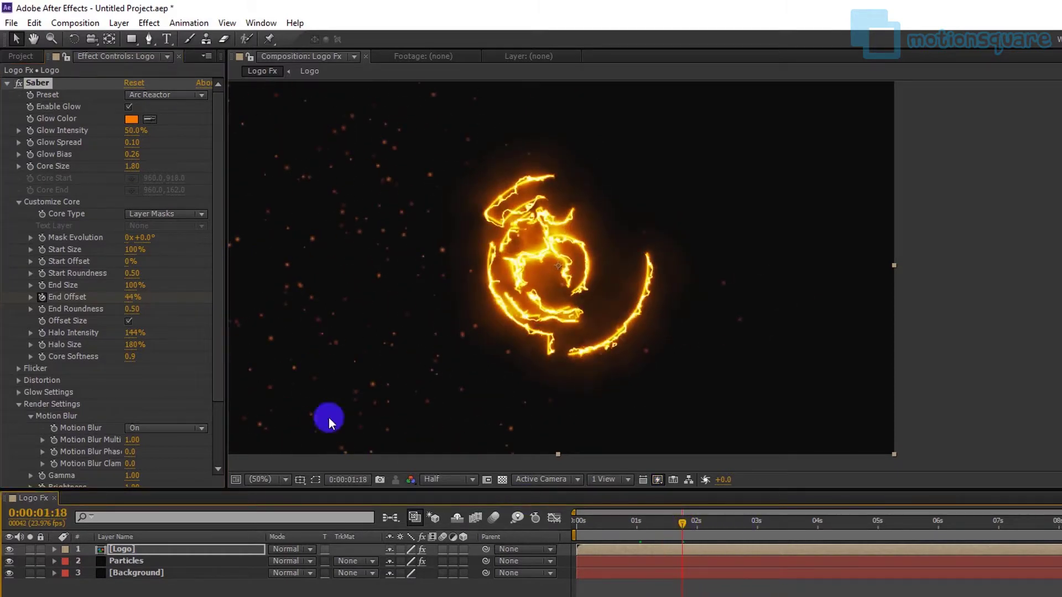
pyautogui.click(135, 549)
# Step: Duplicate the Logo layer and set the copy's Mask Evolution to 180°
pyautogui.hotkey('ctrl', 'd')
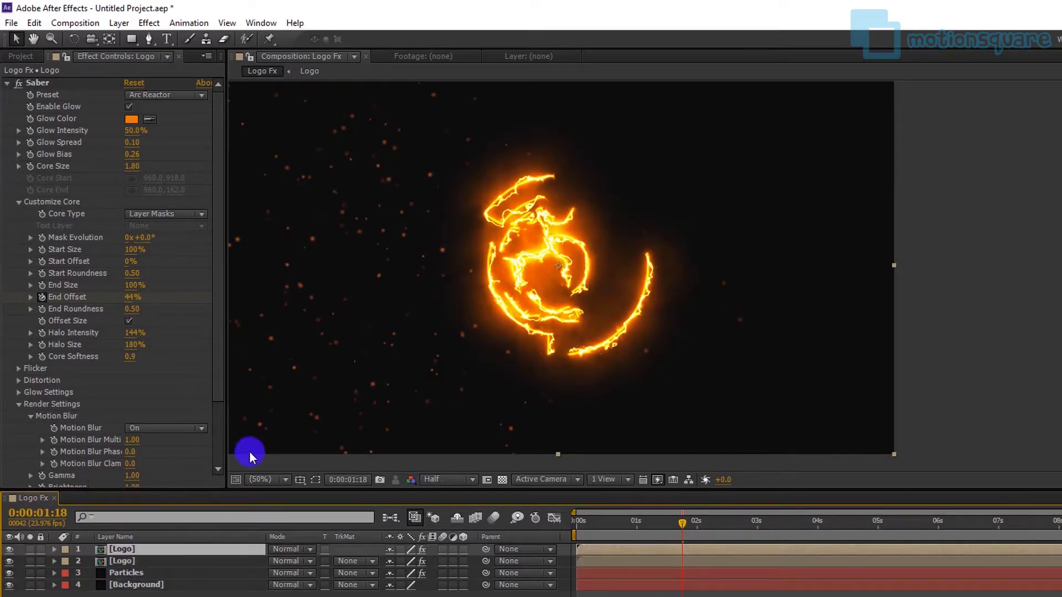
pyautogui.click(218, 380)
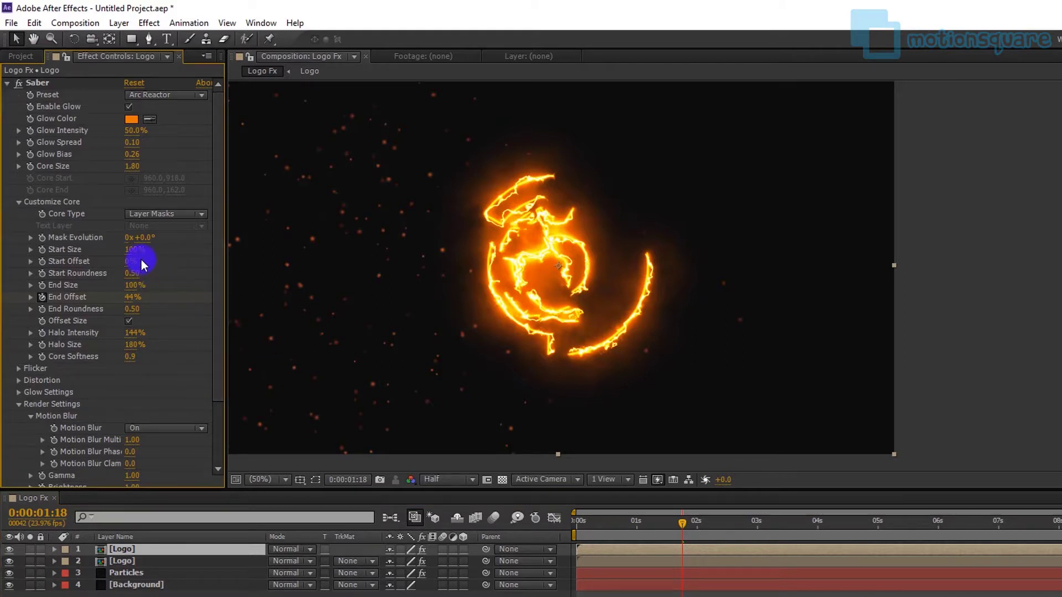
pyautogui.click(148, 237)
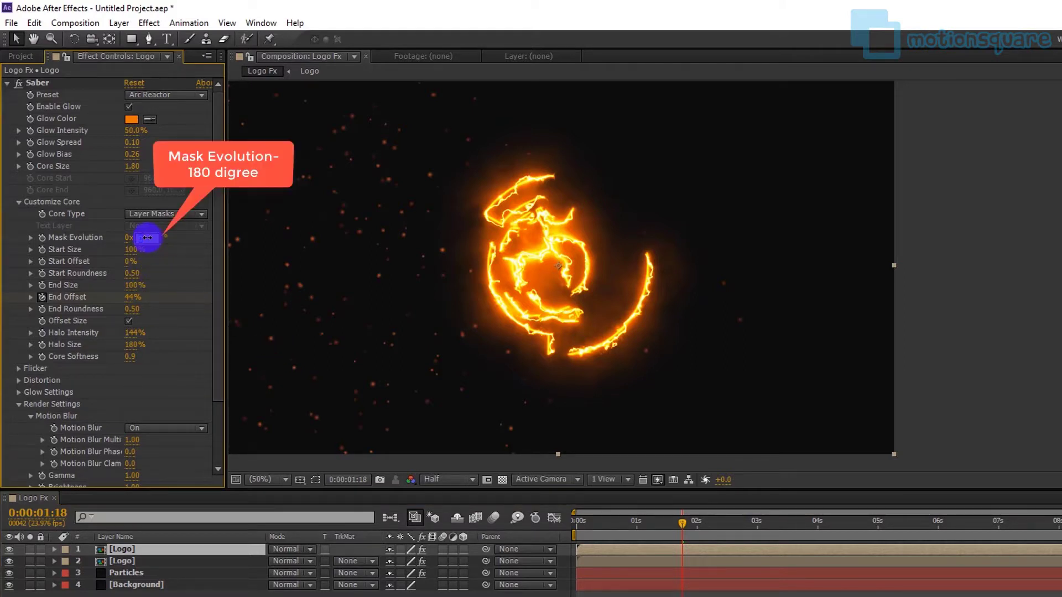
pyautogui.write('180')
pyautogui.press('Return')
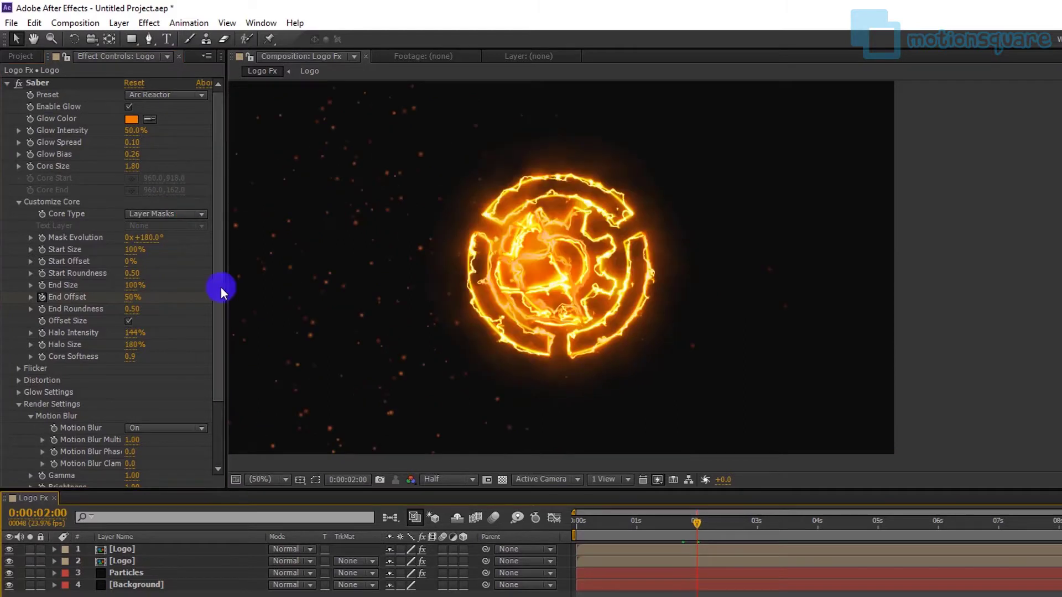
# Step: Apply the Kryptonite preset to the copy's Saber with a blue glow colour
pyautogui.click(132, 121)
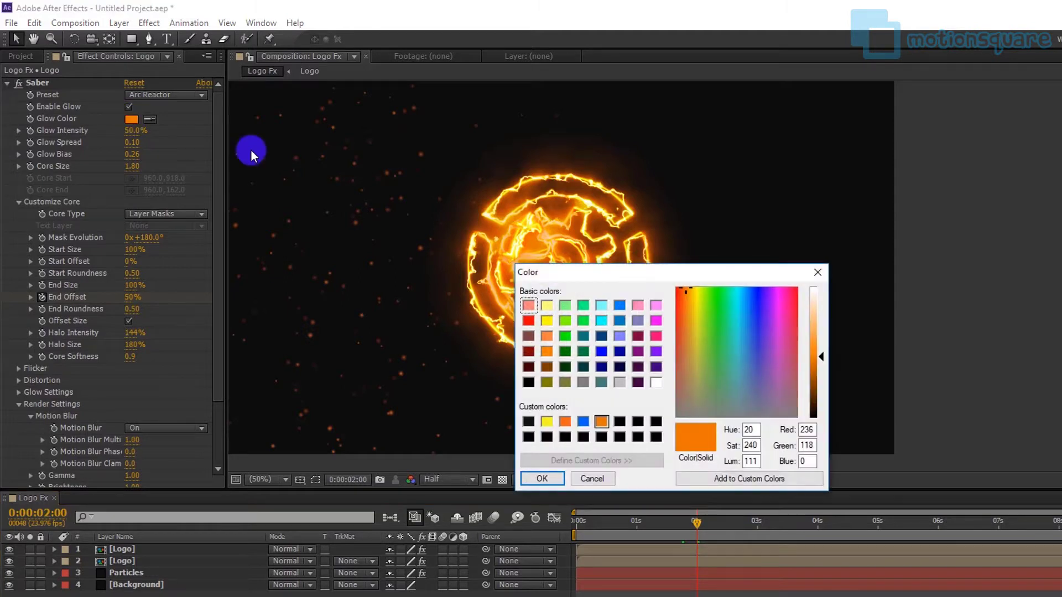
pyautogui.click(602, 352)
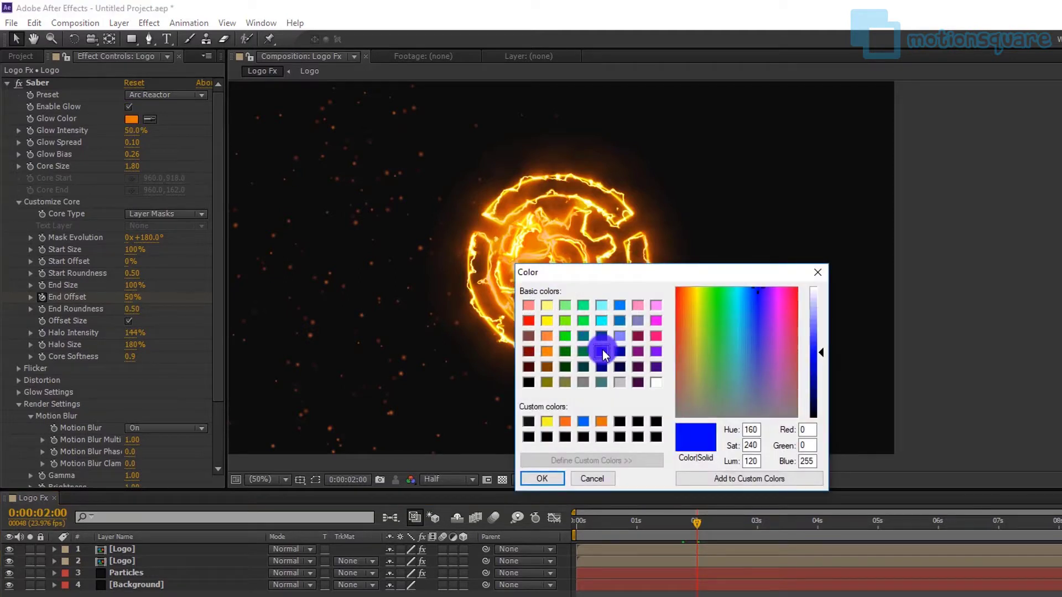
pyautogui.click(545, 479)
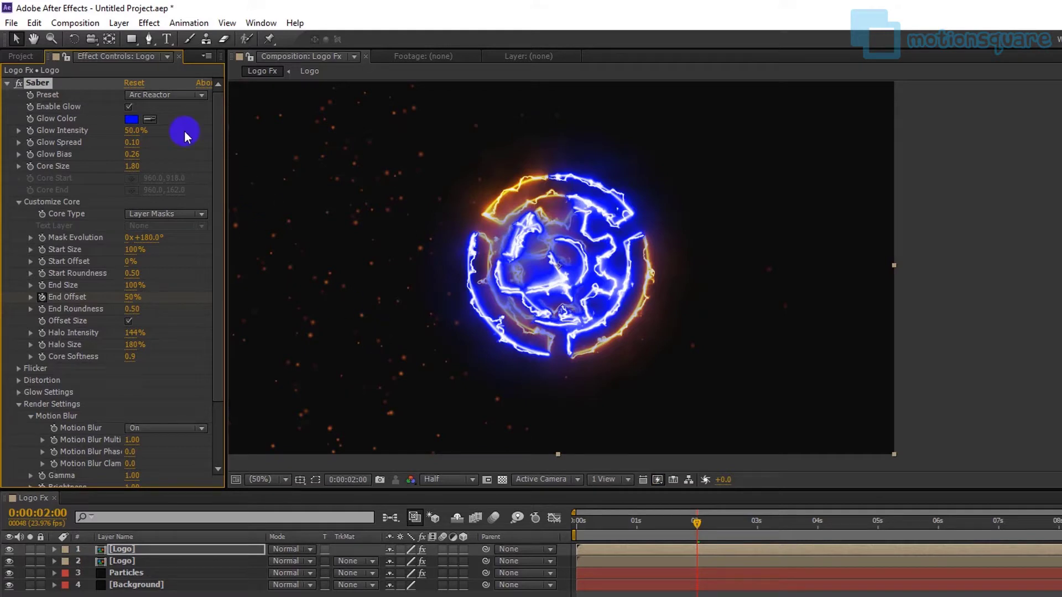
pyautogui.click(177, 96)
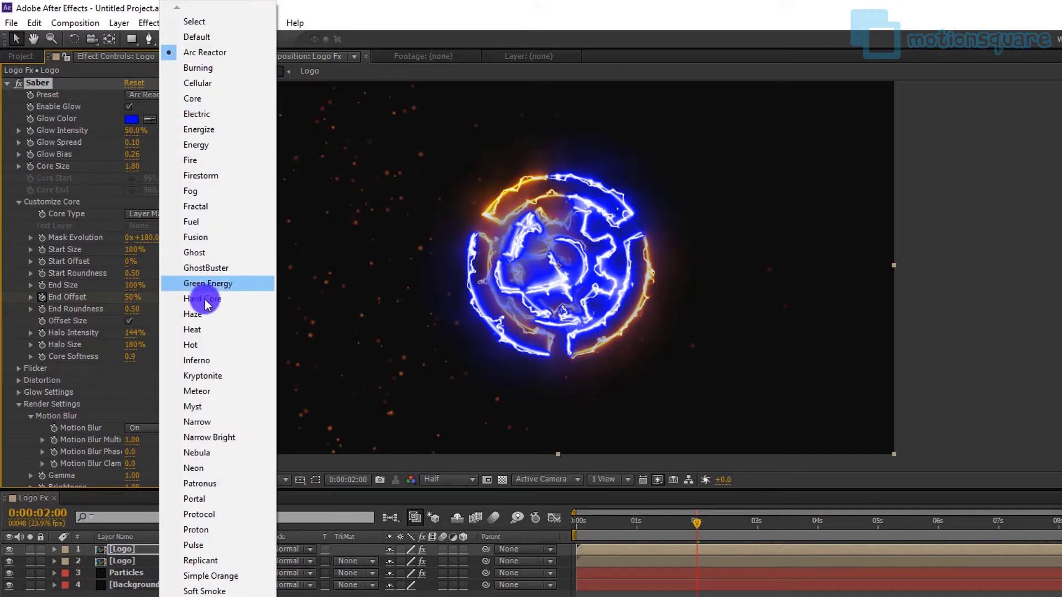
pyautogui.click(215, 376)
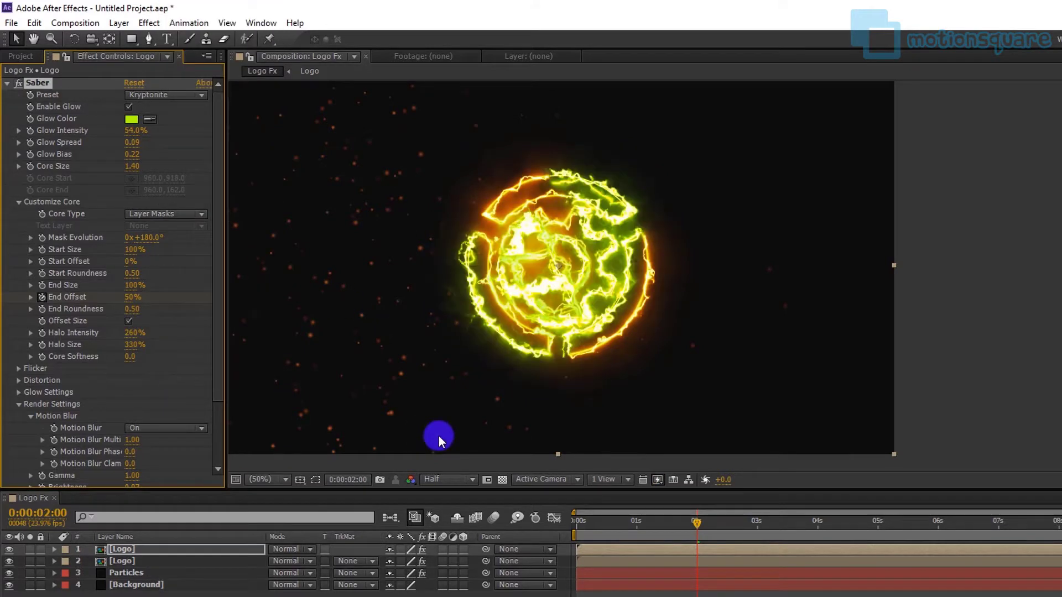
pyautogui.click(131, 119)
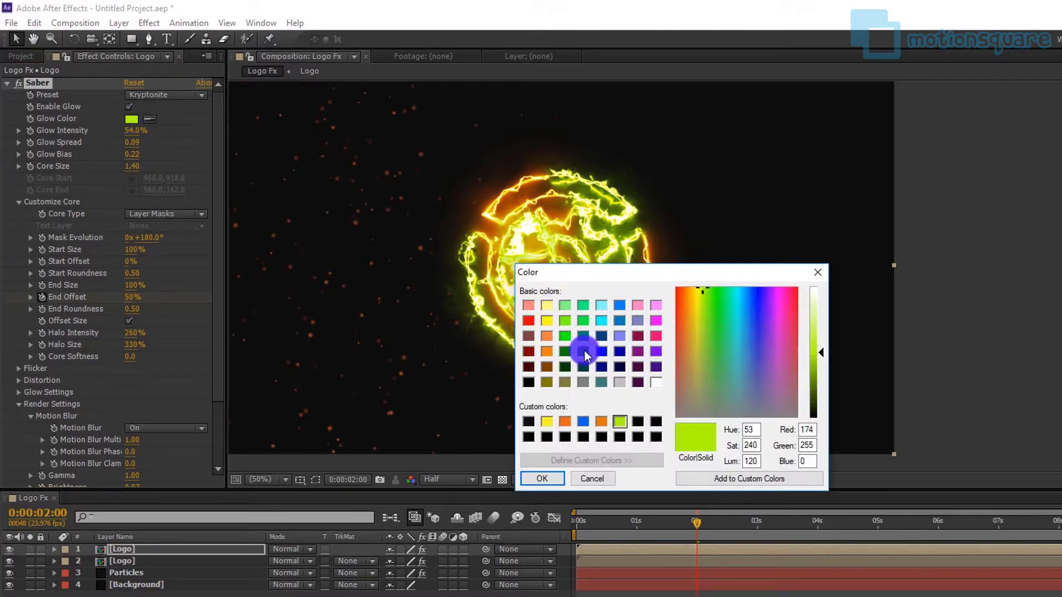
pyautogui.click(583, 422)
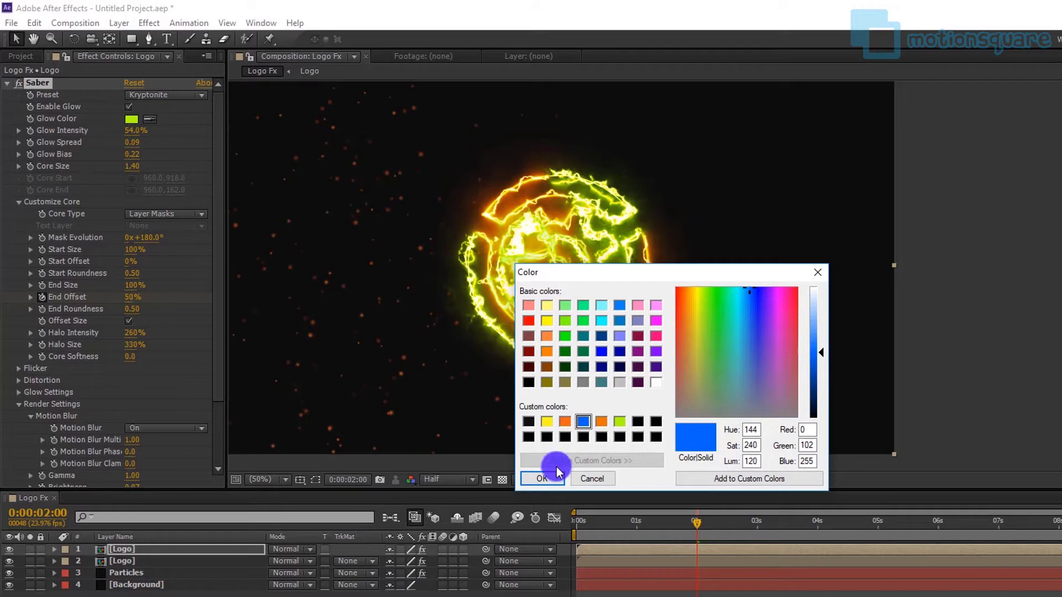
pyautogui.click(547, 478)
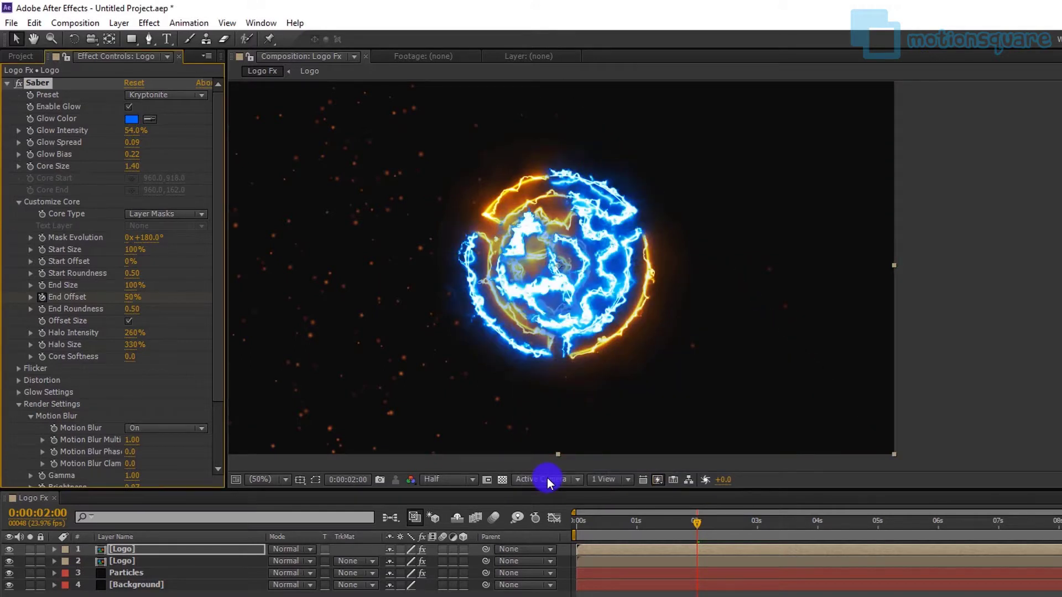
pyautogui.moveTo(695, 520)
pyautogui.mouseDown()
pyautogui.moveTo(575, 524)
pyautogui.moveTo(704, 522)
pyautogui.mouseUp()
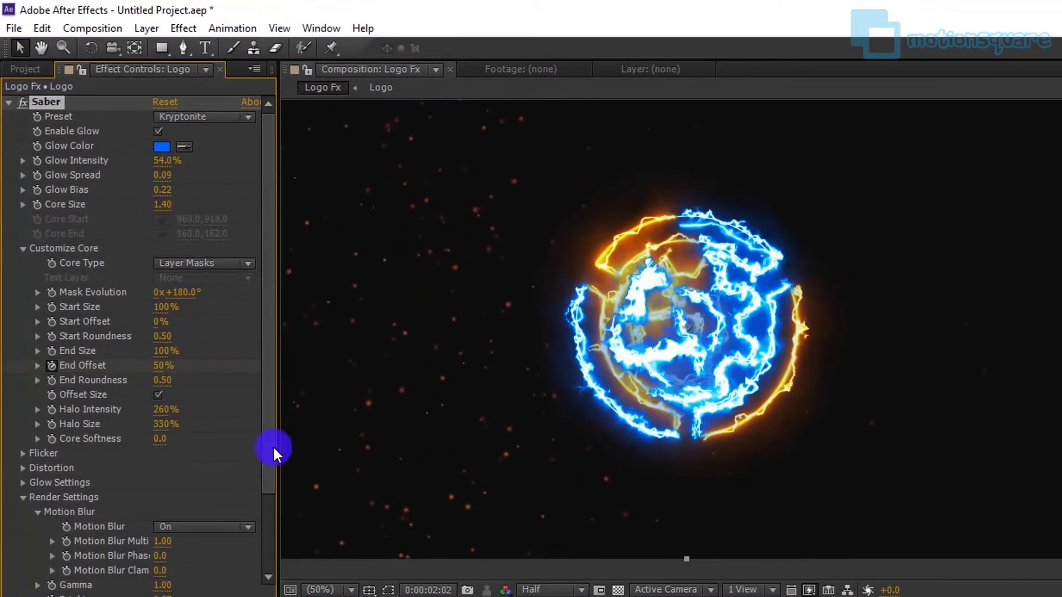
# Step: Set the Core Distortion Distortion Amount to 7
pyautogui.scroll(-1, 222, 370)
pyautogui.moveTo(273, 456); pyautogui.dragTo(275, 510)
pyautogui.click(23, 386)
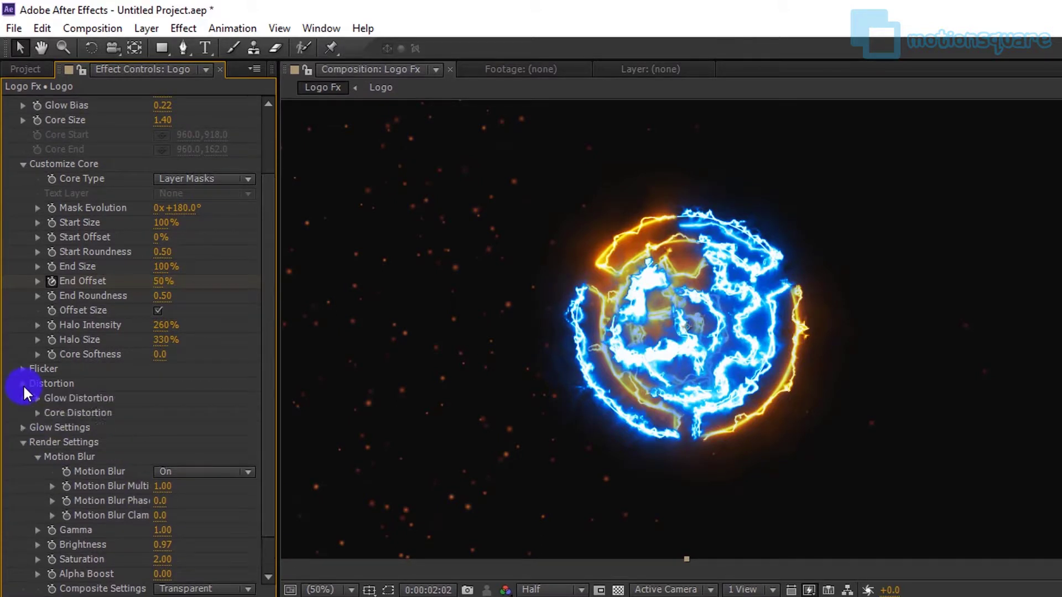
pyautogui.click(37, 413)
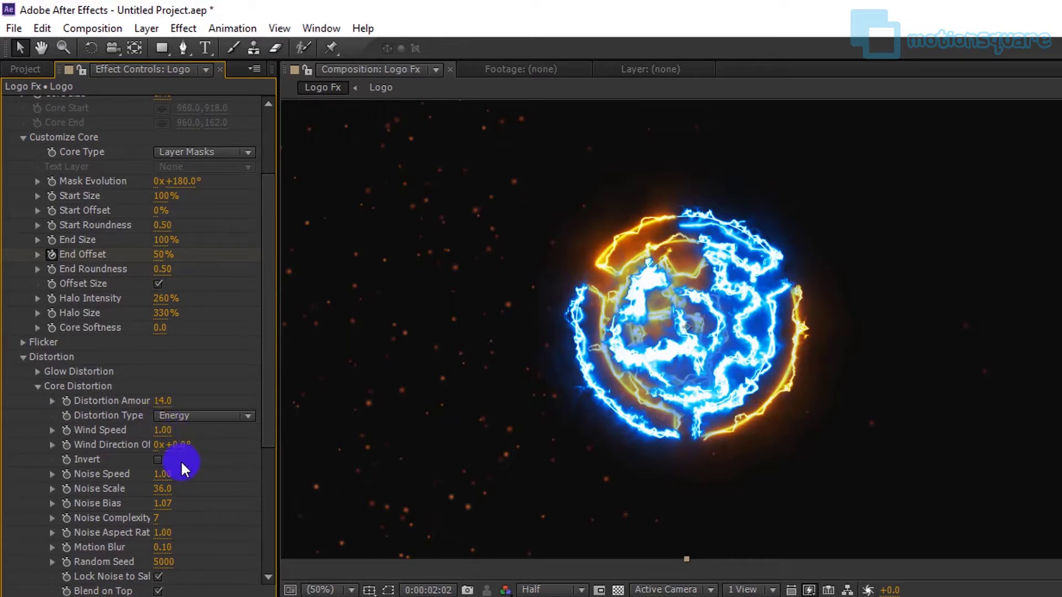
pyautogui.click(161, 401)
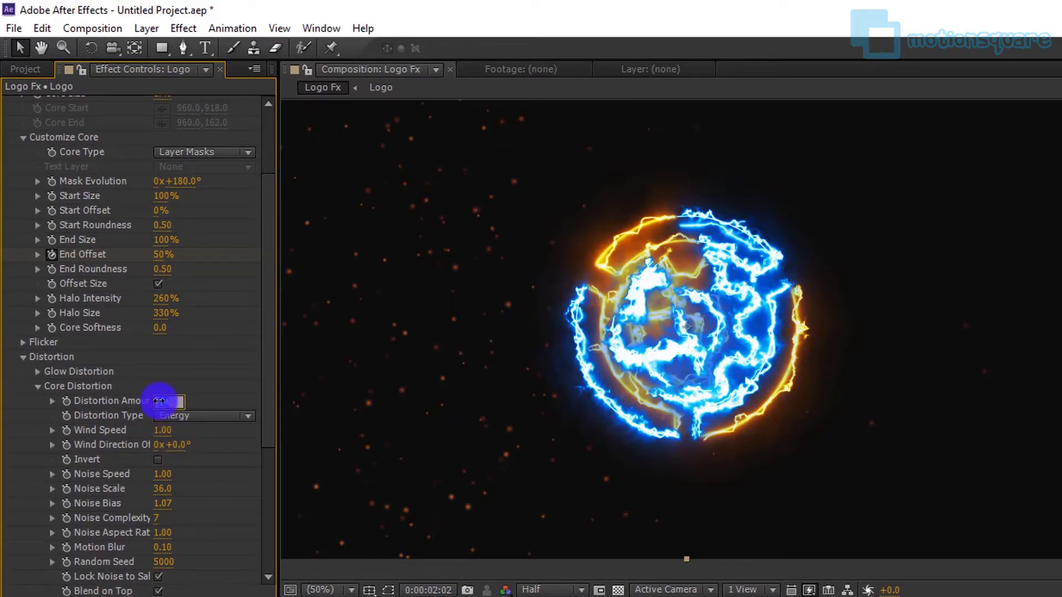
pyautogui.press('BackSpace')
pyautogui.write('7')
pyautogui.press('Return')
# Step: Set the Saber Core Size to 1
pyautogui.moveTo(266, 392); pyautogui.dragTo(267, 311)
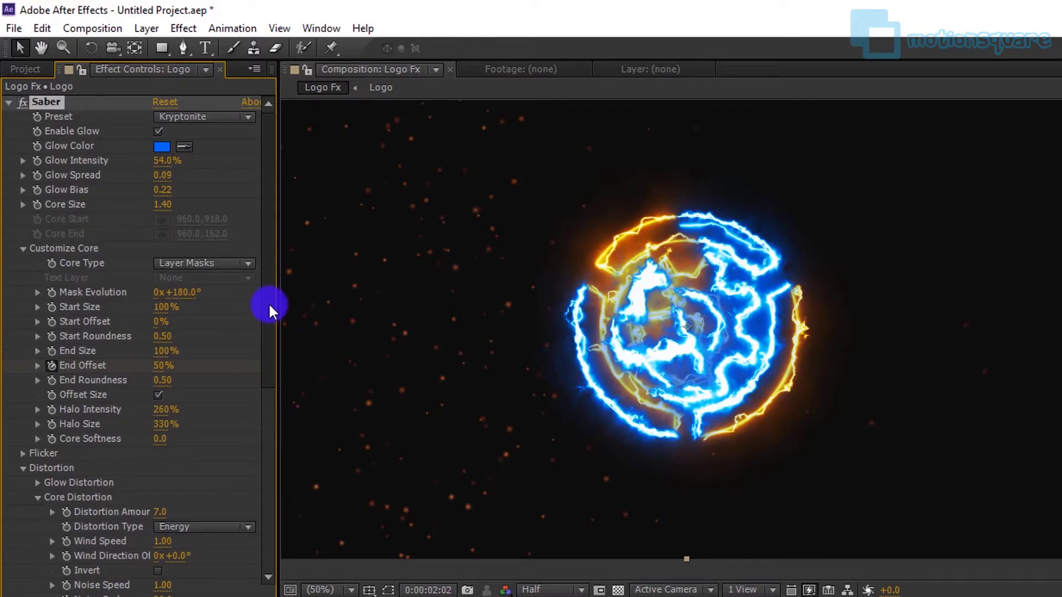
pyautogui.click(162, 204)
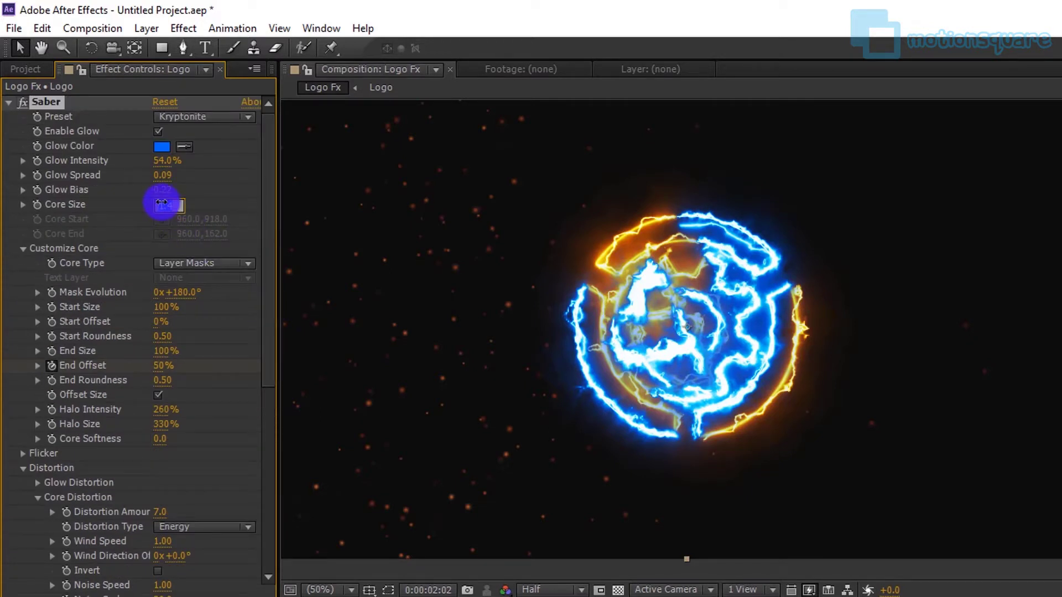
pyautogui.write('1')
pyautogui.press('Return')
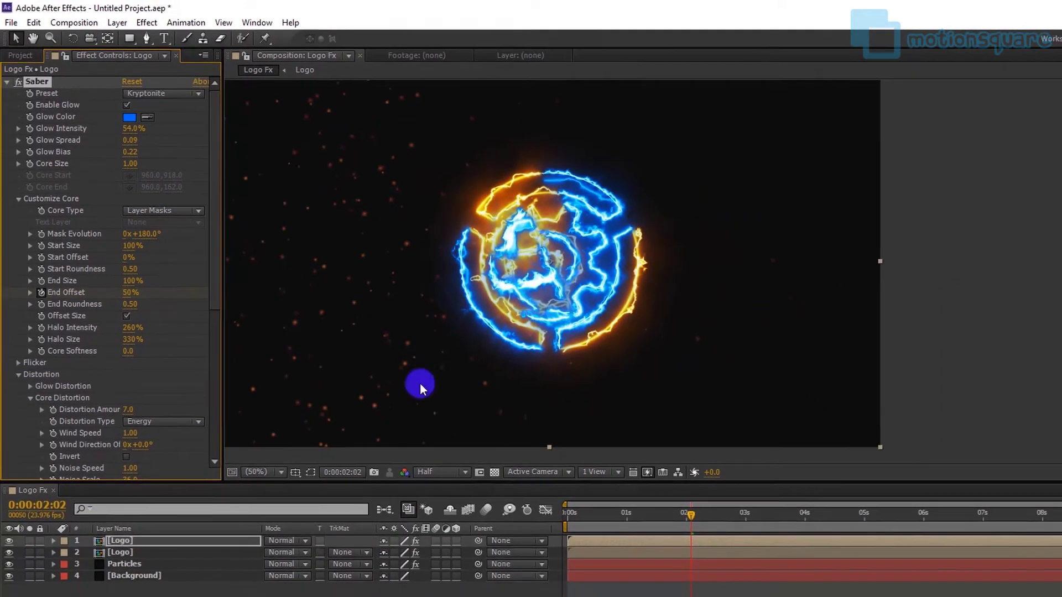
# Step: Duplicate the top Logo layer and delete the Saber effect from the new top copy
pyautogui.click(131, 546)
pyautogui.click(137, 534)
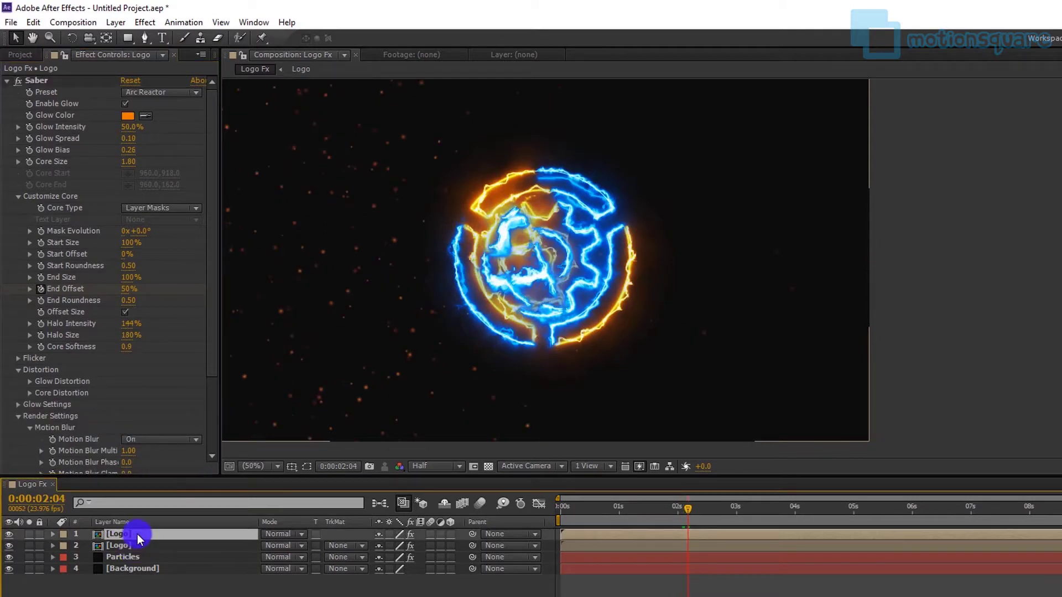
pyautogui.hotkey('ctrl', 'd')
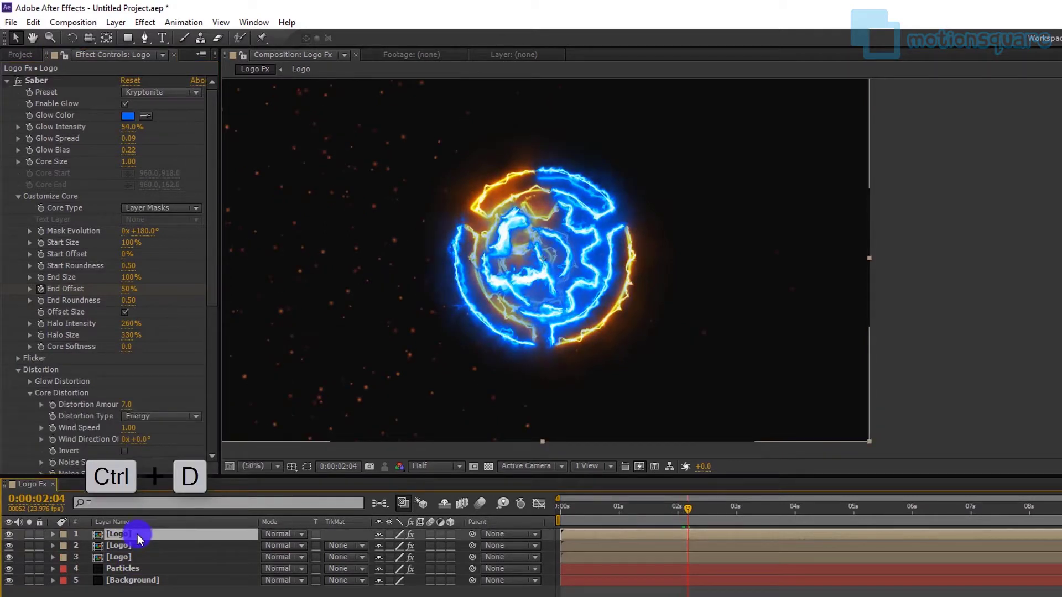
pyautogui.click(214, 285)
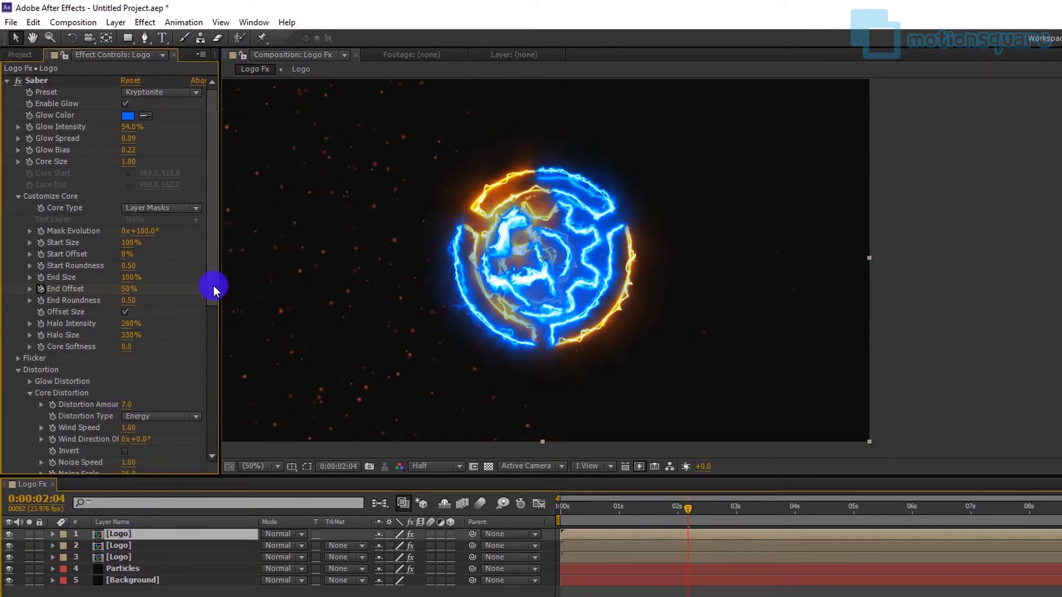
pyautogui.click(38, 80)
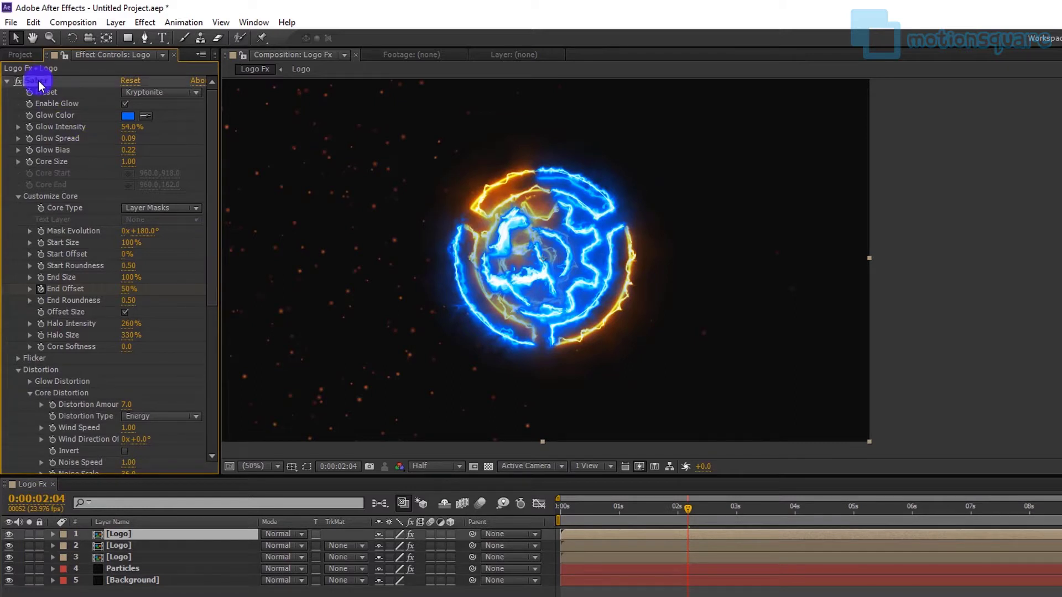
pyautogui.press('Delete')
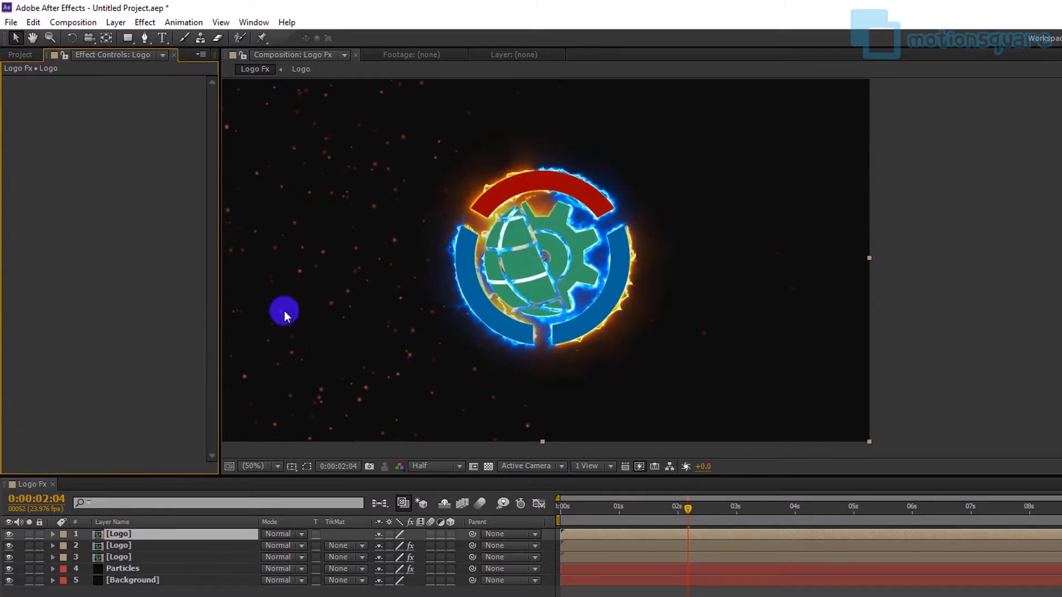
# Step: Pan the composition view sideways and select the old Effects & Presets search term
pyautogui.click(33, 38)
pyautogui.moveTo(480, 281); pyautogui.dragTo(641, 291)
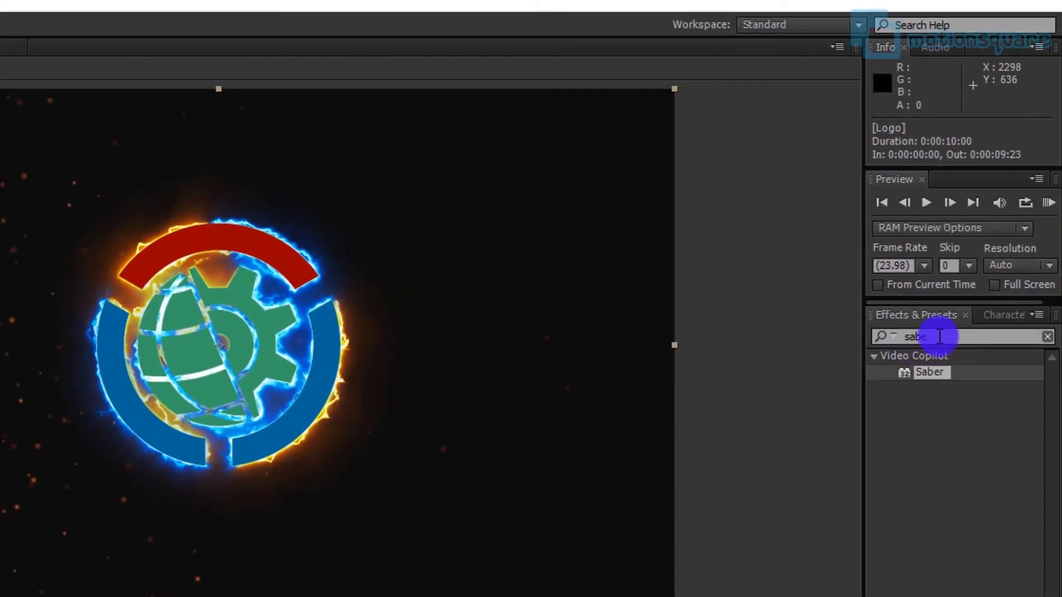
pyautogui.click(909, 335)
pyautogui.click(897, 331)
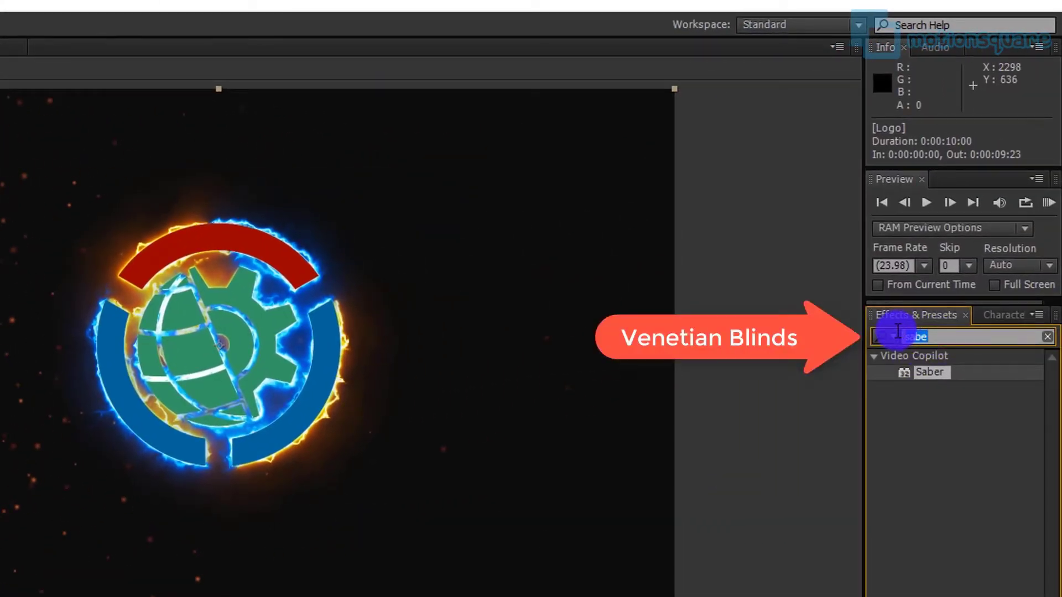
# Step: Search 'vene' and drop Transition > Venetian Blinds onto the top Logo layer
pyautogui.write('vene')
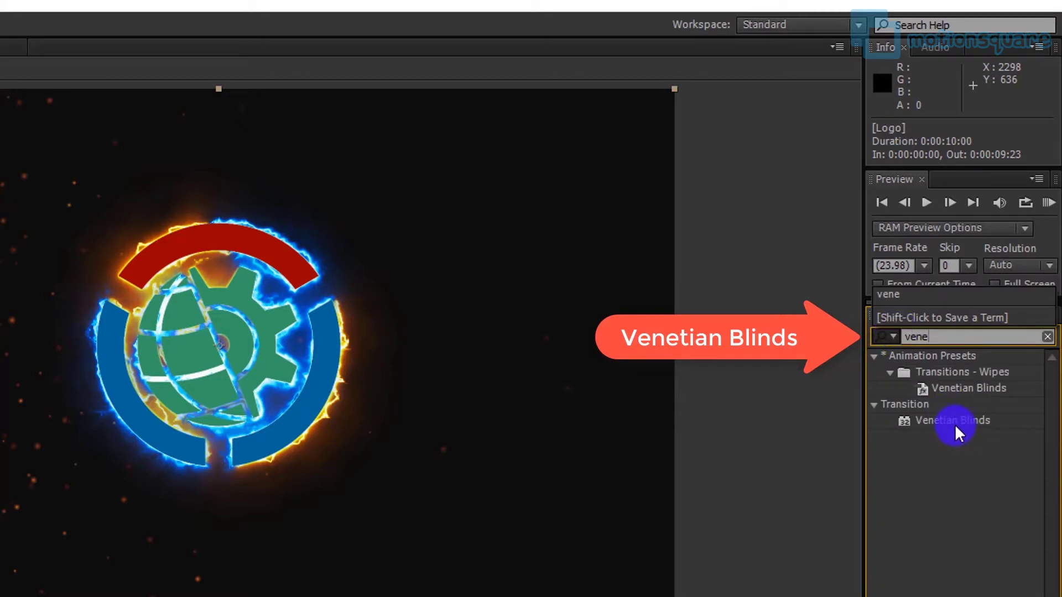
pyautogui.moveTo(959, 418); pyautogui.dragTo(143, 518)
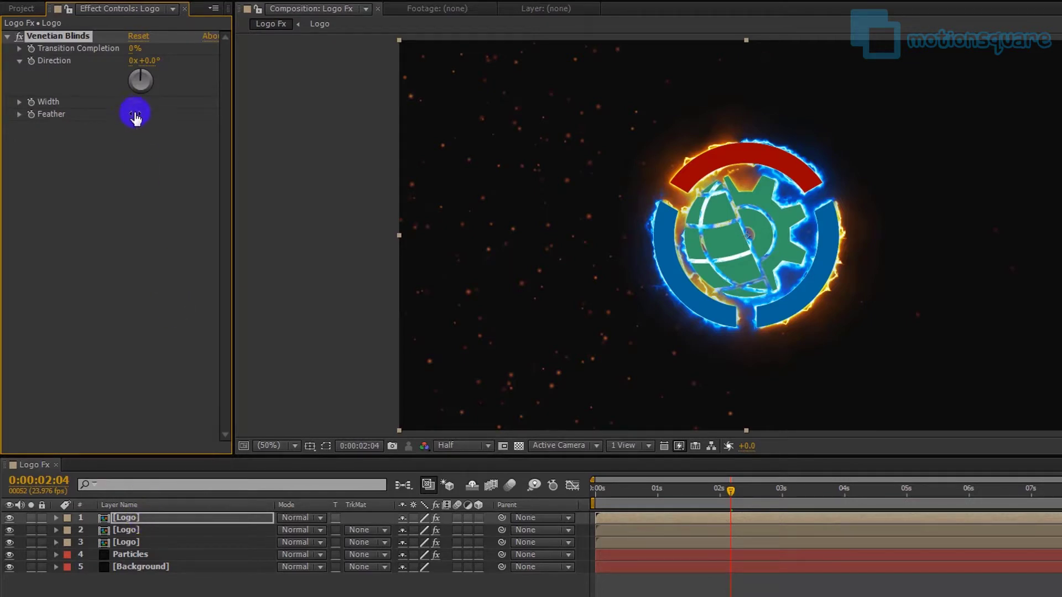
pyautogui.click(133, 49)
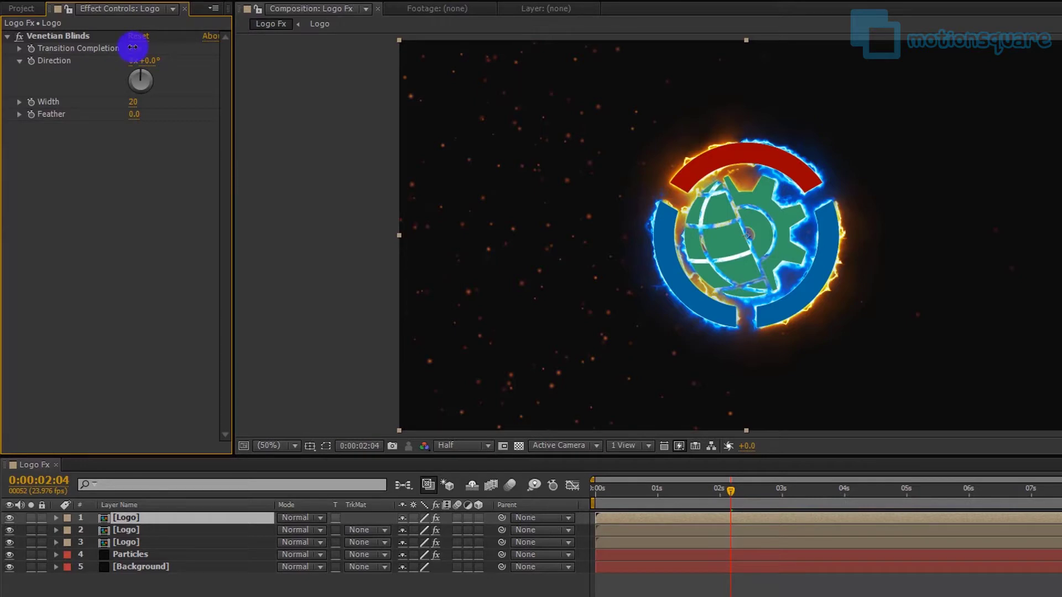
# Step: Set Venetian Blinds Direction to 45°, Width to 10, and Transition Completion to 100% at 2:01
pyautogui.moveTo(133, 47); pyautogui.dragTo(110, 47)
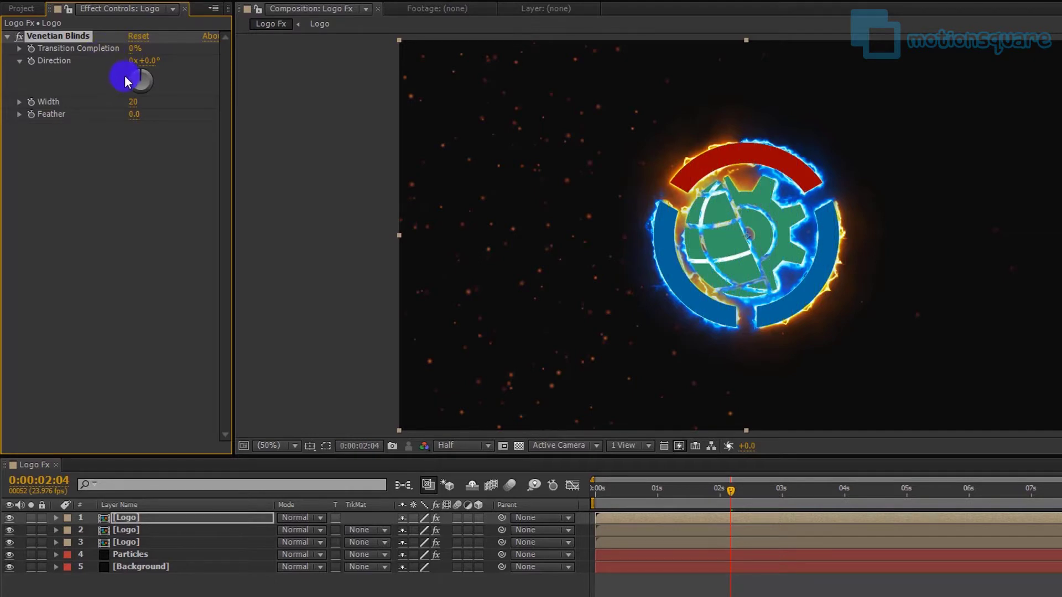
pyautogui.click(150, 59)
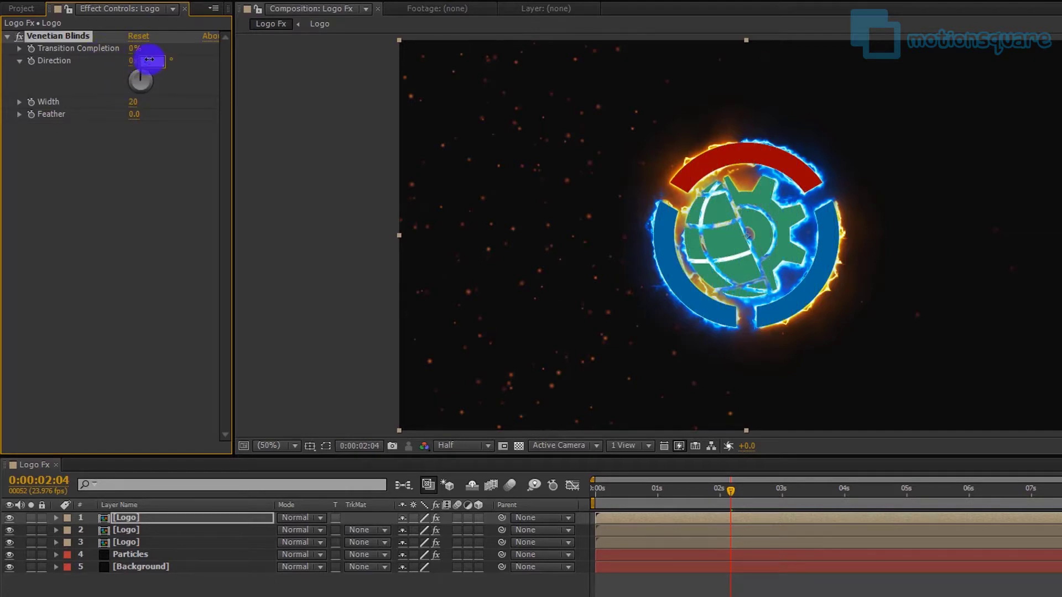
pyautogui.write('45')
pyautogui.press('Return')
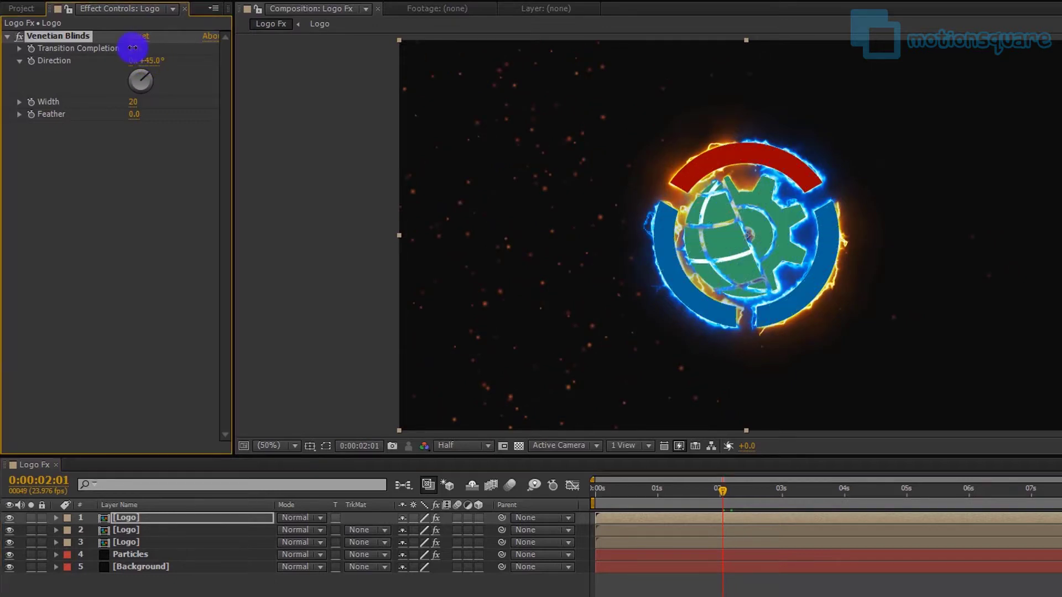
pyautogui.moveTo(138, 48); pyautogui.dragTo(224, 48)
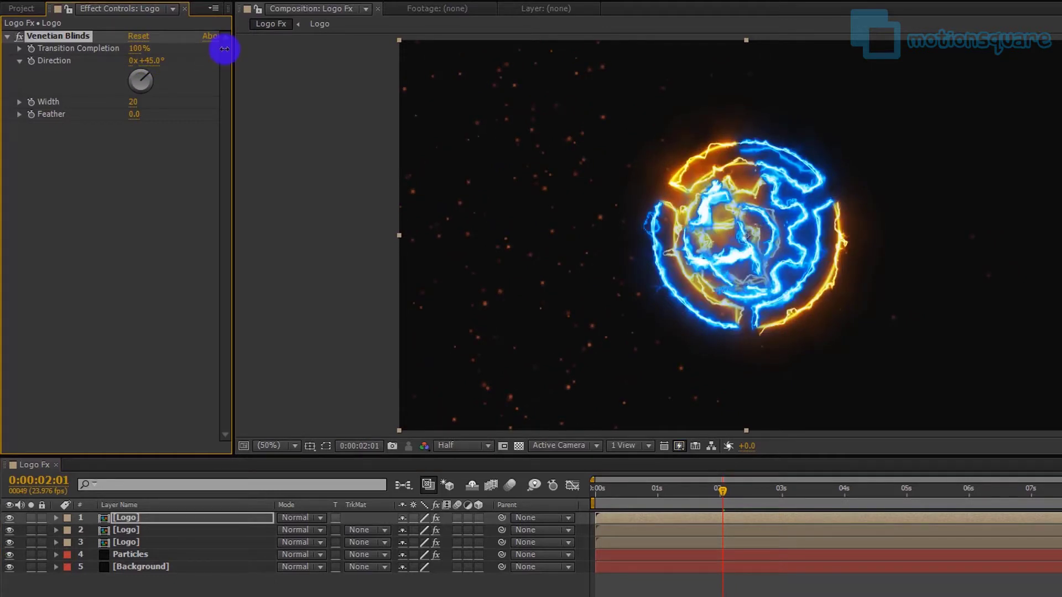
pyautogui.click(719, 491)
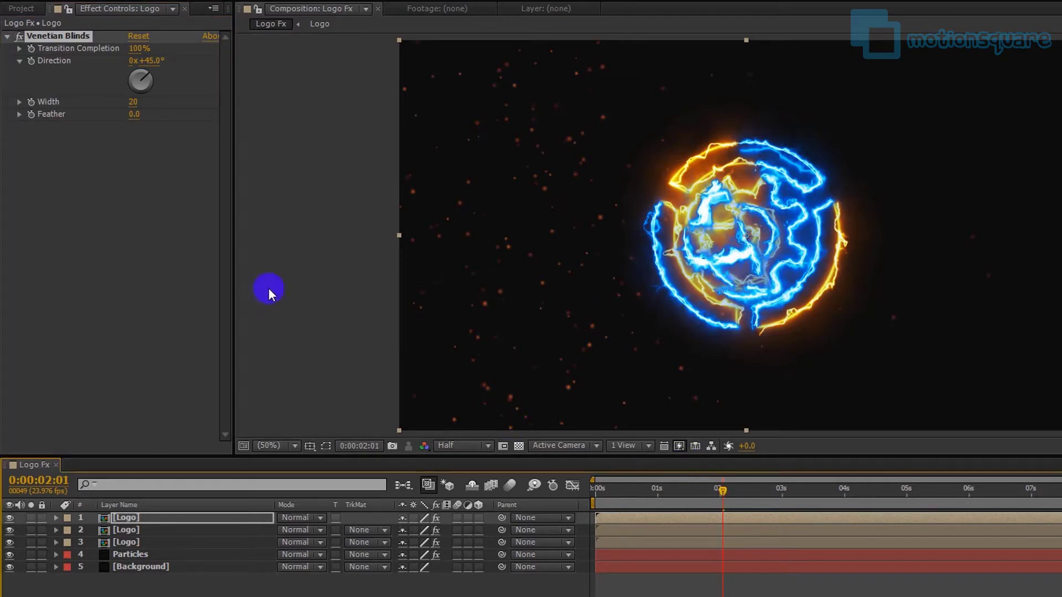
pyautogui.click(132, 103)
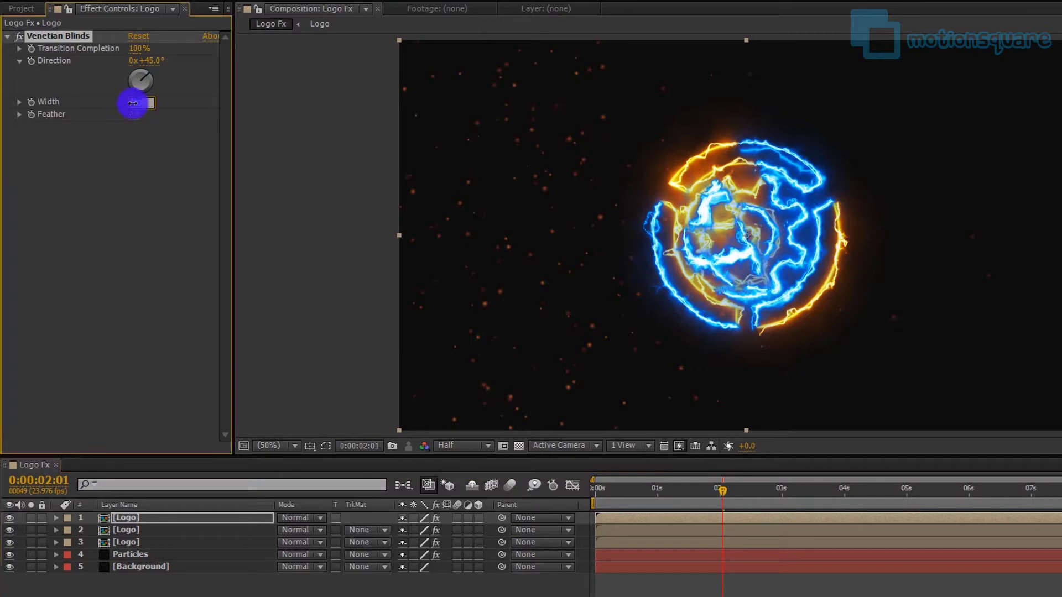
pyautogui.press('Return')
# Step: Set Transition Completion to 0% at 3 seconds and scrub back to check the blinds
pyautogui.moveTo(720, 490); pyautogui.dragTo(782, 486)
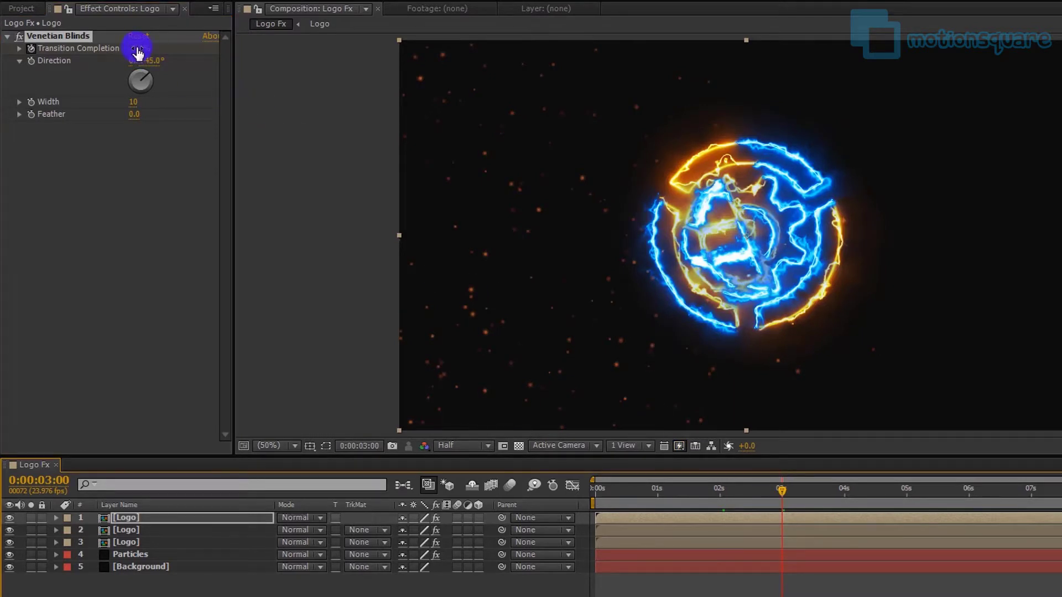
pyautogui.moveTo(137, 53); pyautogui.dragTo(50, 48)
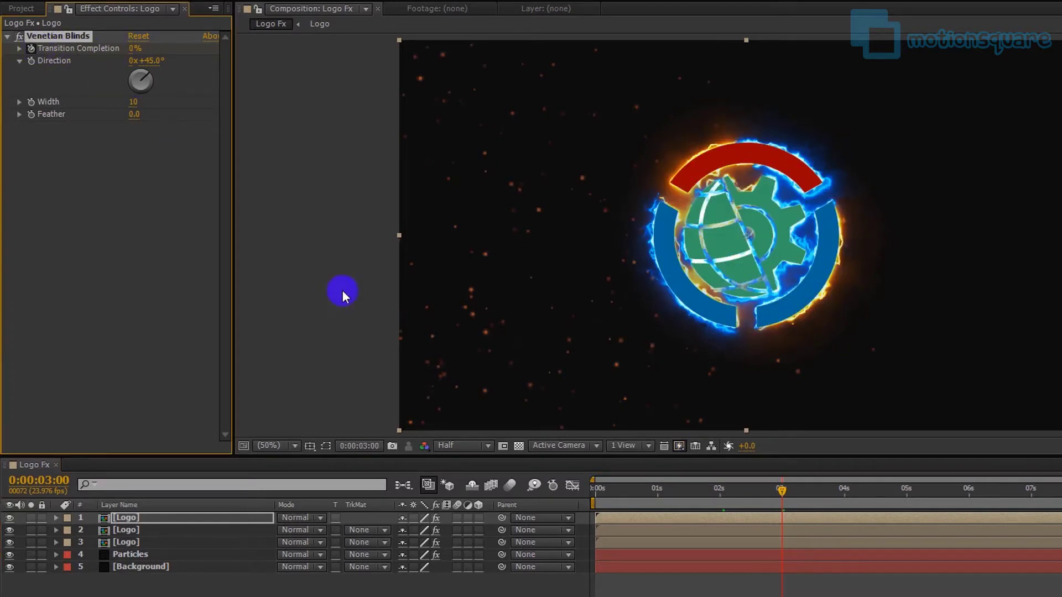
pyautogui.moveTo(712, 493)
pyautogui.mouseDown()
pyautogui.moveTo(754, 490)
pyautogui.moveTo(718, 490)
pyautogui.mouseUp()
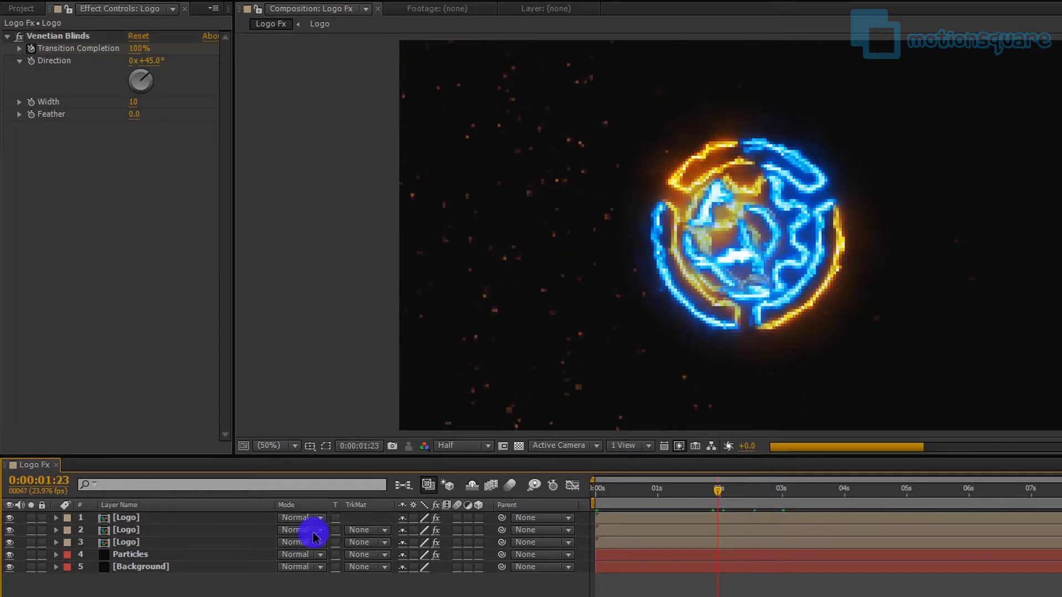
# Step: Add starting Saber Core Size keyframes on the second and third Logo layers
pyautogui.click(135, 532)
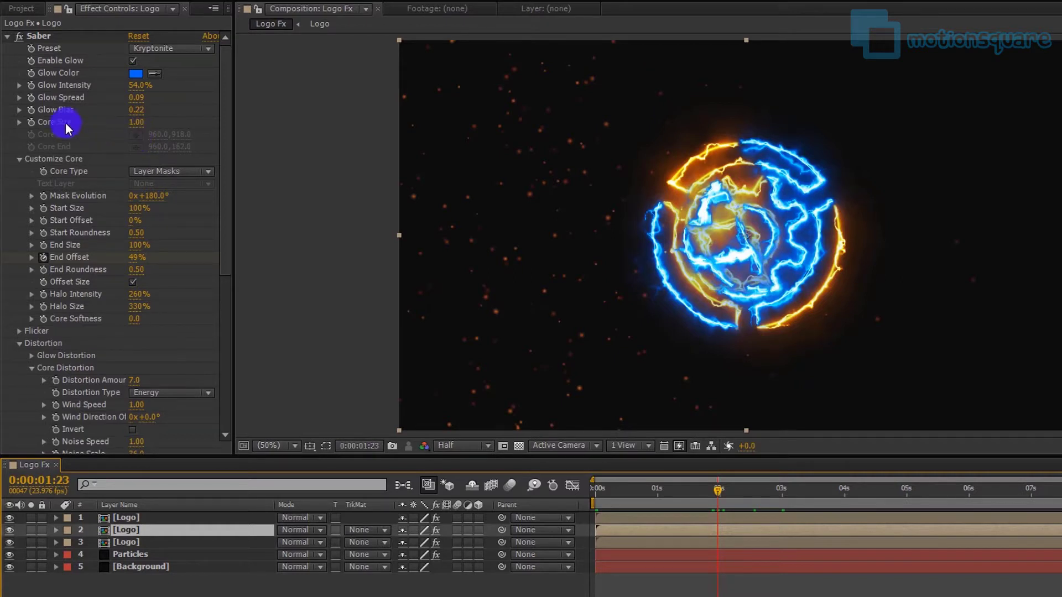
pyautogui.click(31, 122)
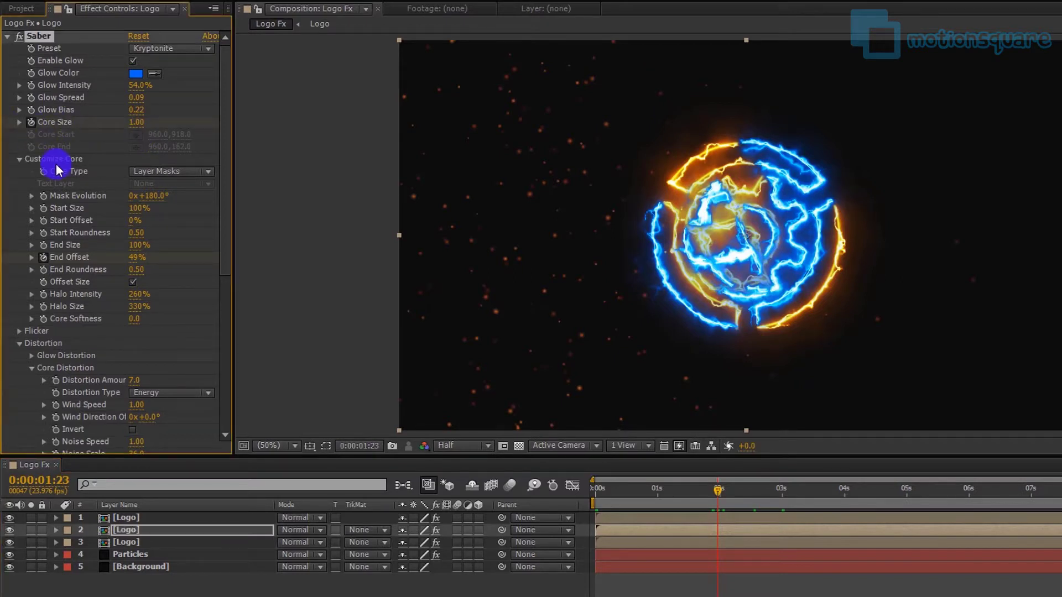
pyautogui.click(128, 545)
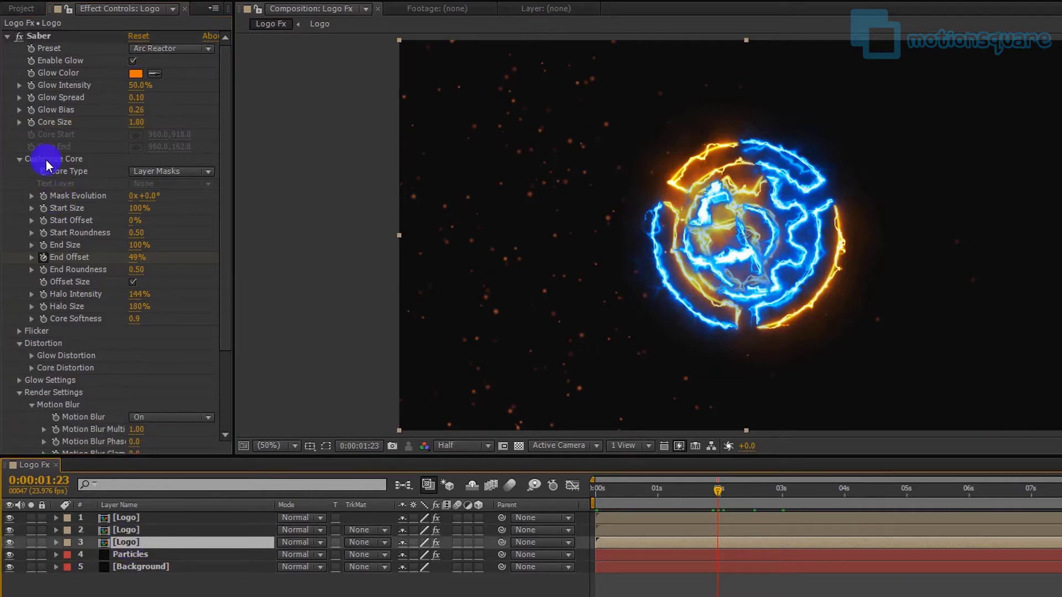
pyautogui.click(31, 122)
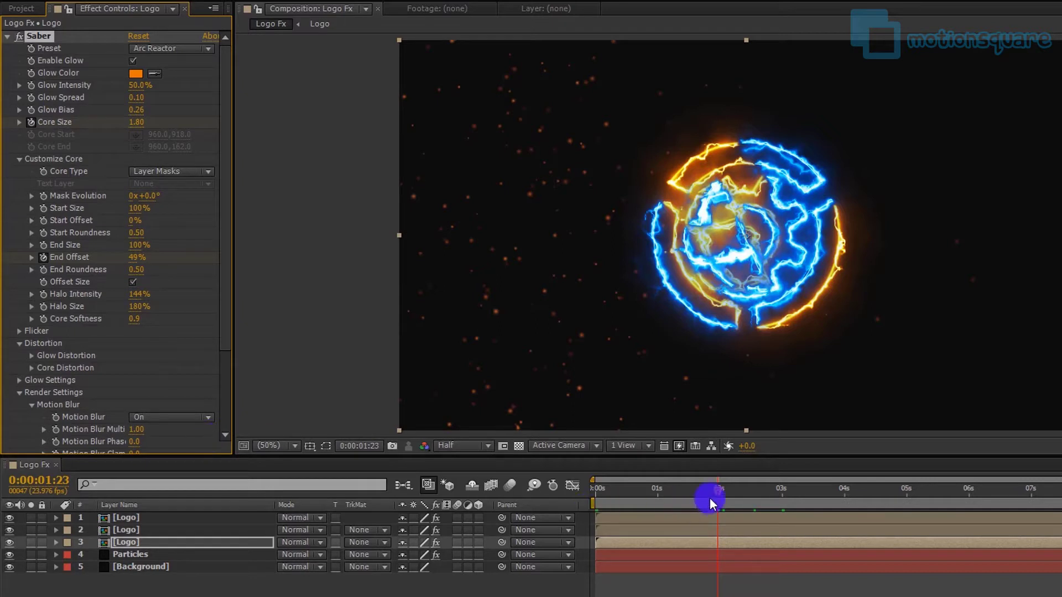
# Step: At 3 seconds, set the third Logo layer's Saber Core Size to 0
pyautogui.moveTo(717, 489); pyautogui.dragTo(783, 493)
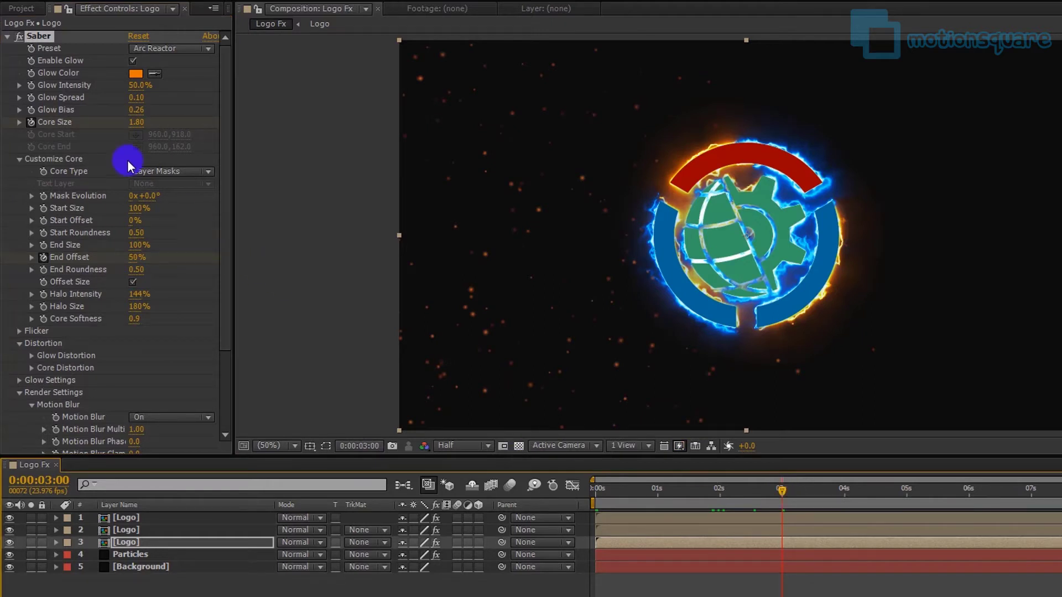
pyautogui.click(136, 119)
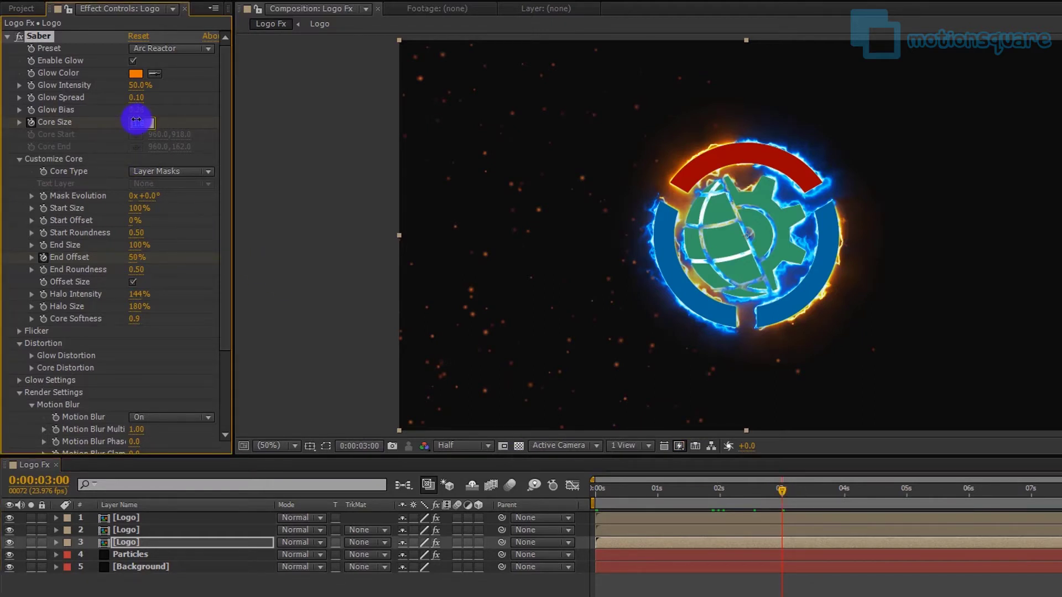
pyautogui.write('0')
pyautogui.press('Return')
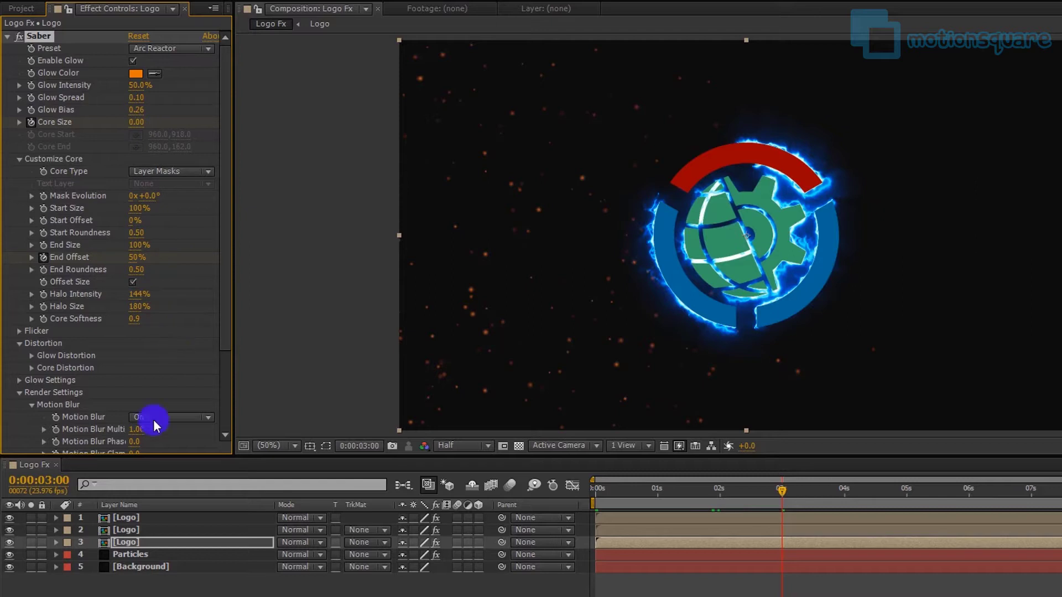
# Step: Set the second Logo layer's Saber Core Size to 0 as well, then return to the start
pyautogui.click(136, 530)
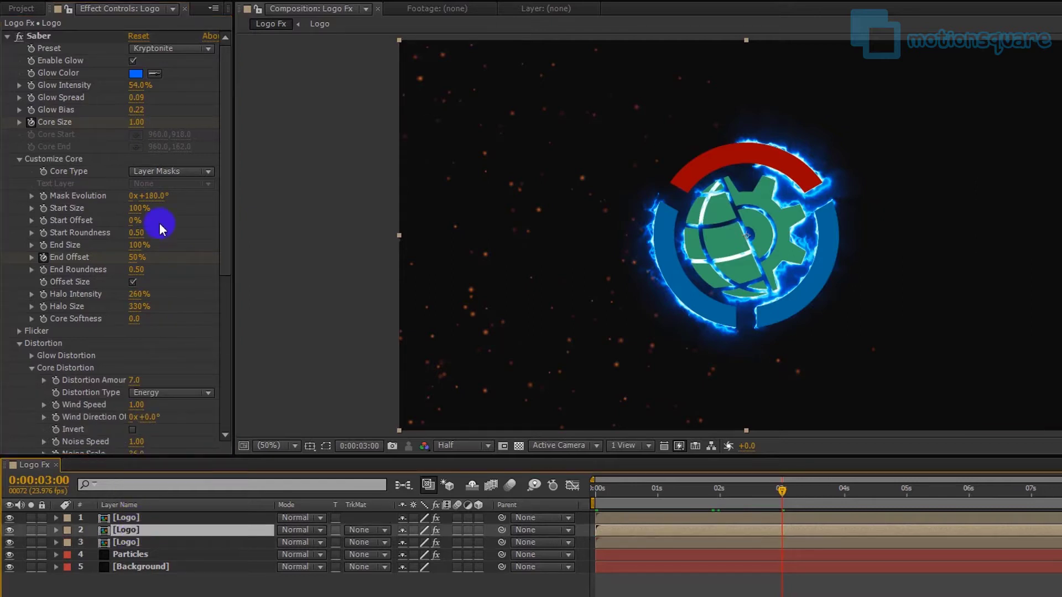
pyautogui.click(135, 122)
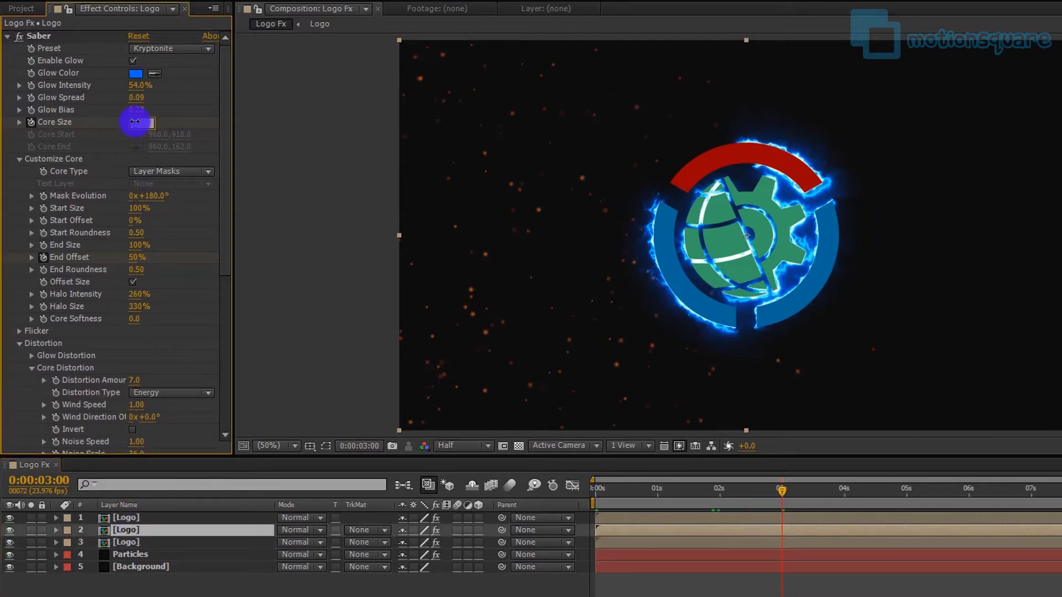
pyautogui.write('0')
pyautogui.press('Return')
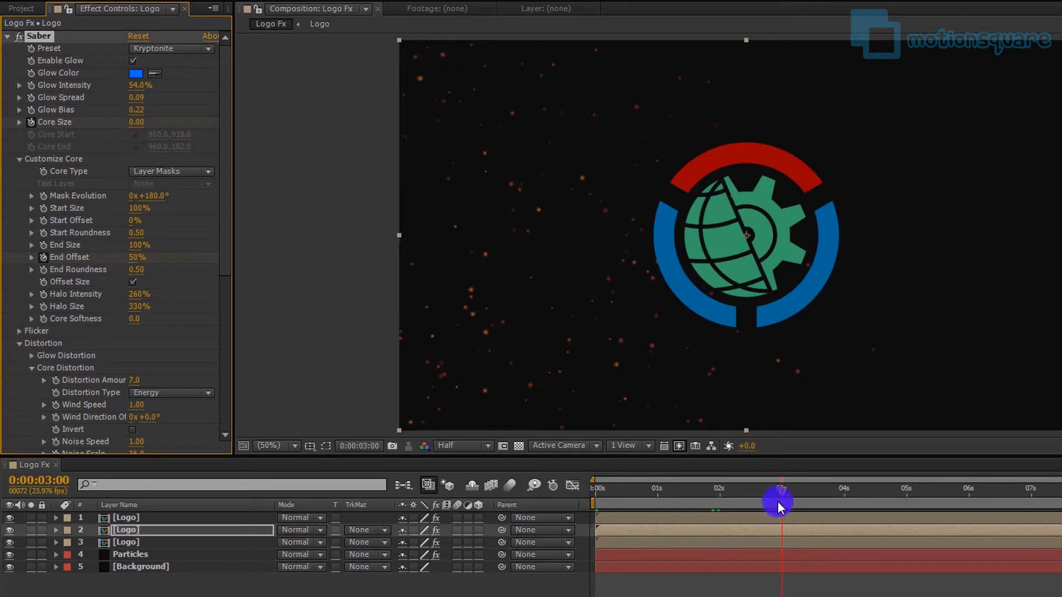
pyautogui.moveTo(785, 489); pyautogui.dragTo(595, 497)
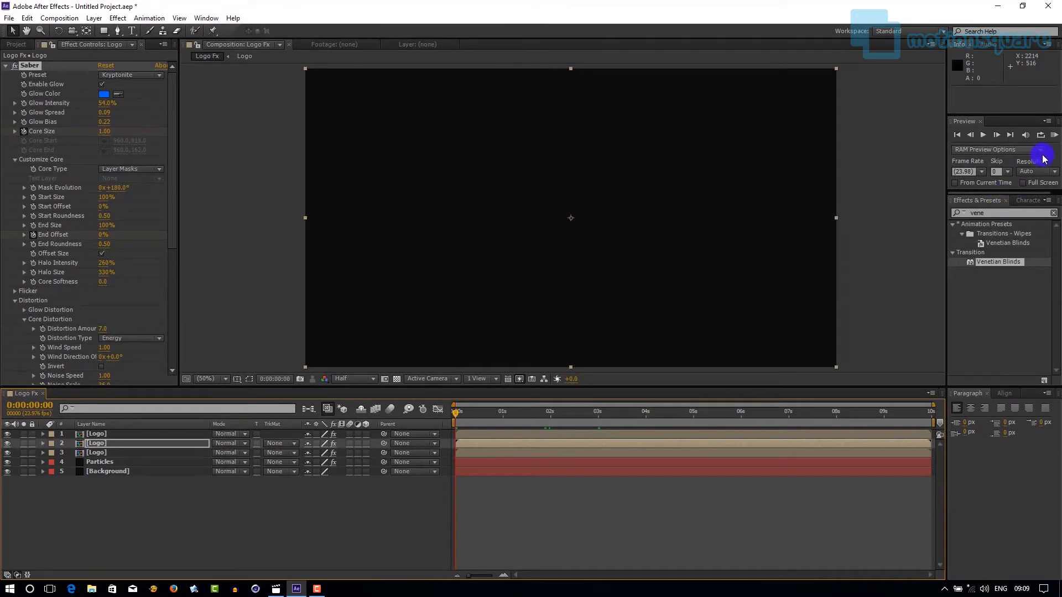
pyautogui.click(1054, 135)
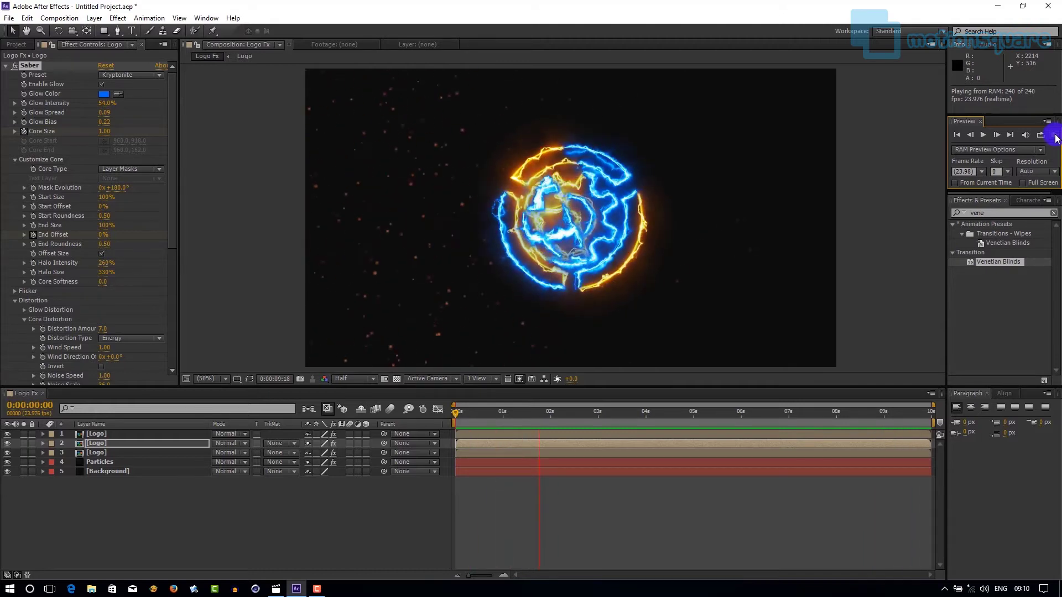
pyautogui.click(1056, 136)
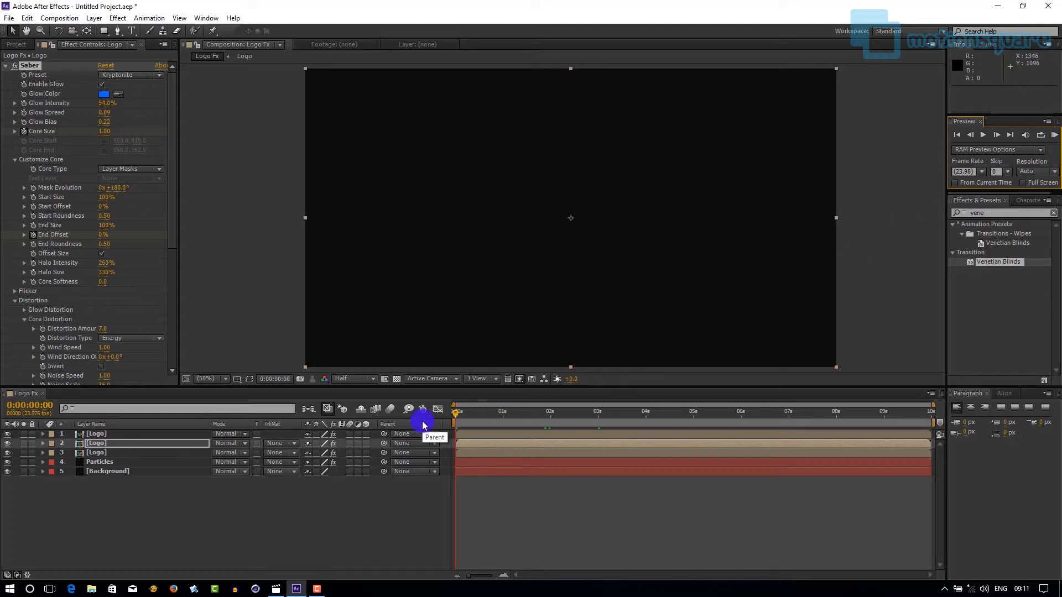
# Step: Reveal and marquee-select all Venetian Blinds and Saber keyframes on the three Logo layers
pyautogui.click(131, 433)
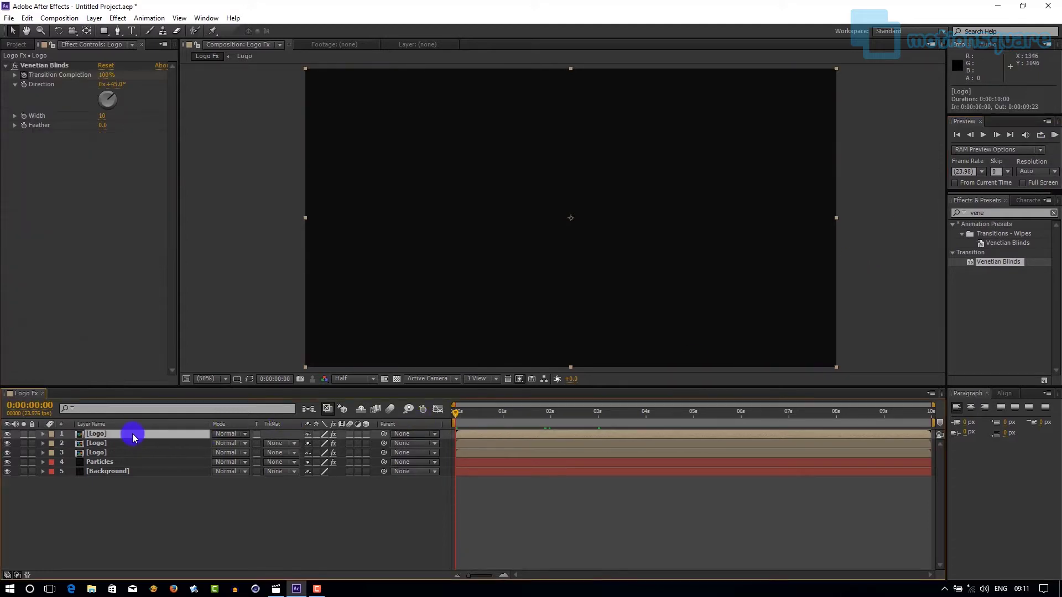
pyautogui.keyDown('shift'); pyautogui.click(122, 454); pyautogui.keyUp('shift')
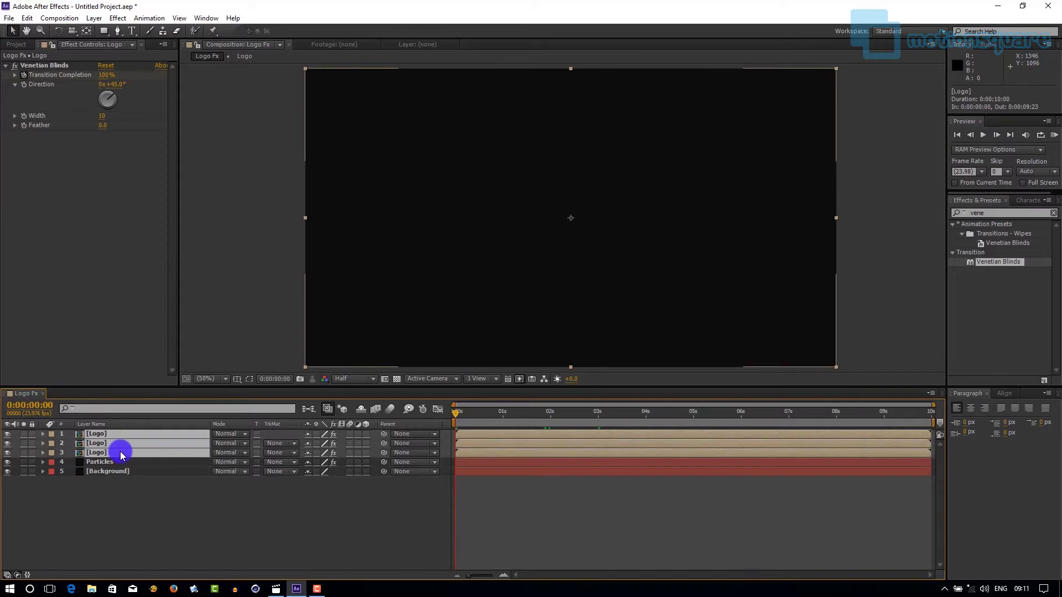
pyautogui.press('u')
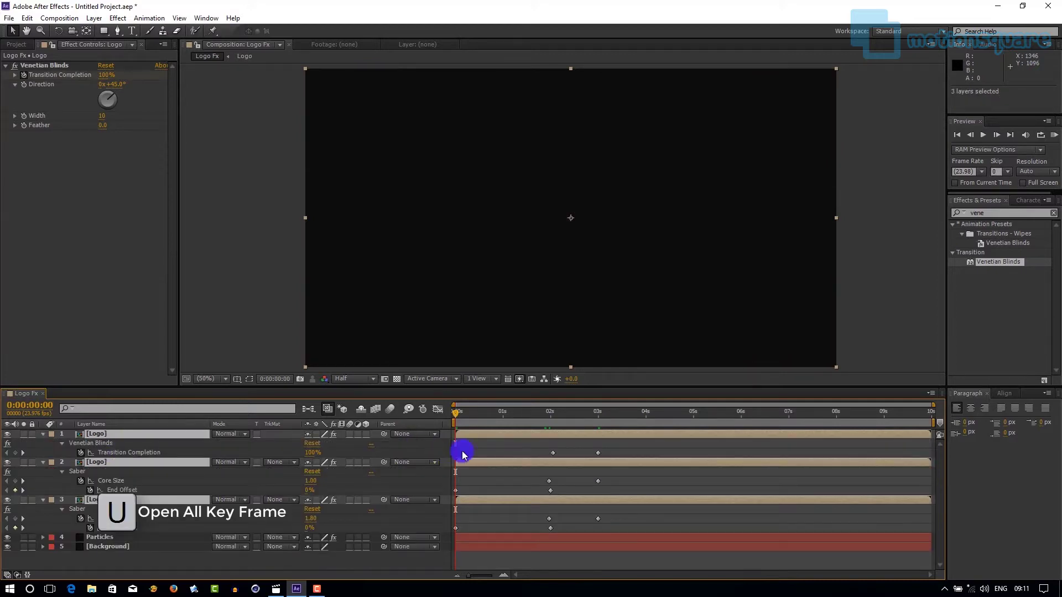
pyautogui.moveTo(618, 440); pyautogui.dragTo(448, 545)
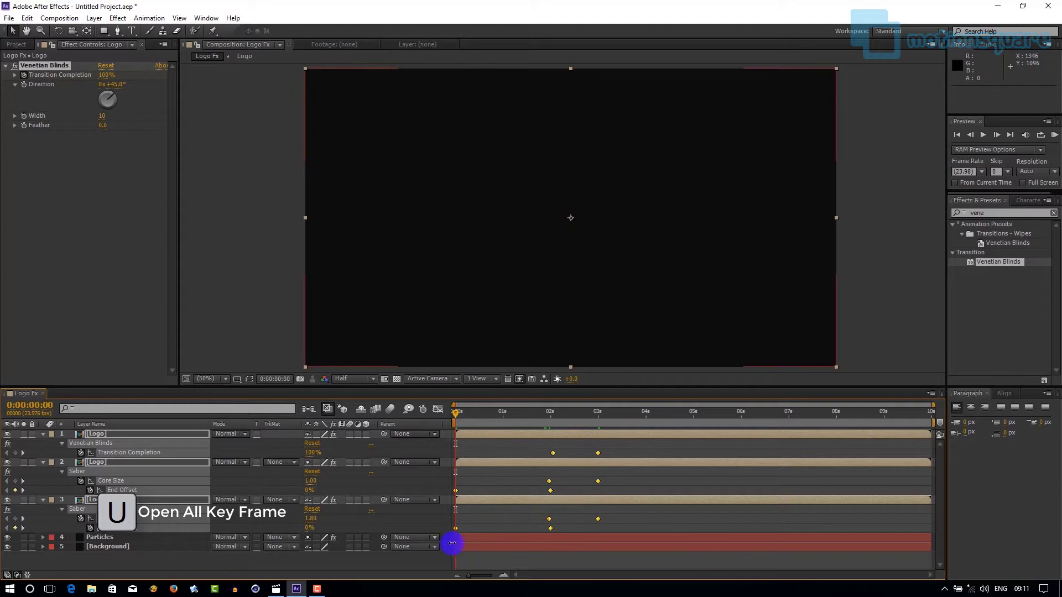
# Step: Apply Easy Ease to the selected keyframes, preview around two seconds, and collapse the properties
pyautogui.rightClick(597, 516)
pyautogui.press('F9')
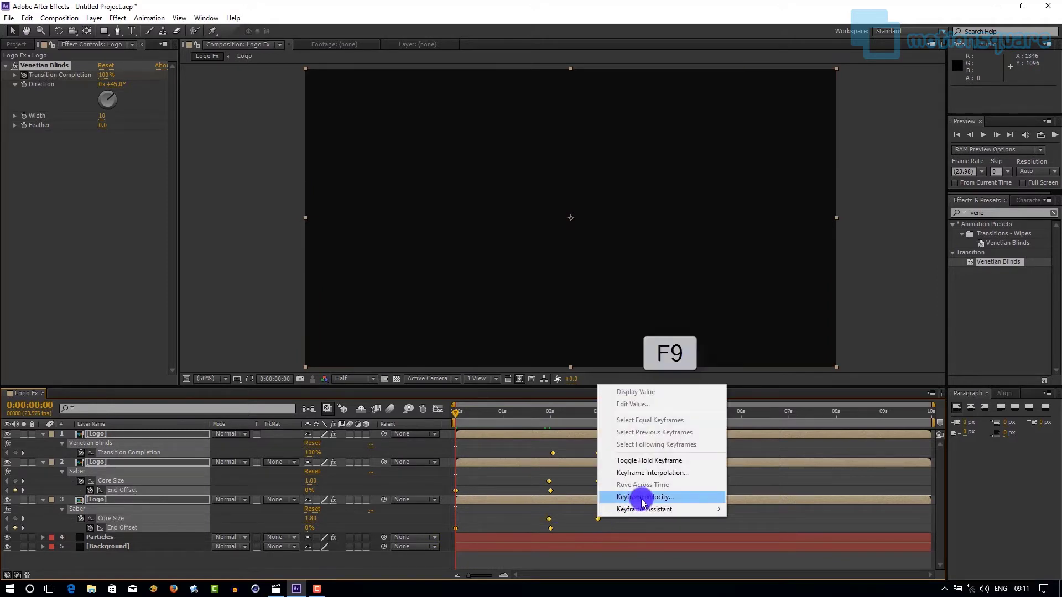
pyautogui.moveTo(671, 508)
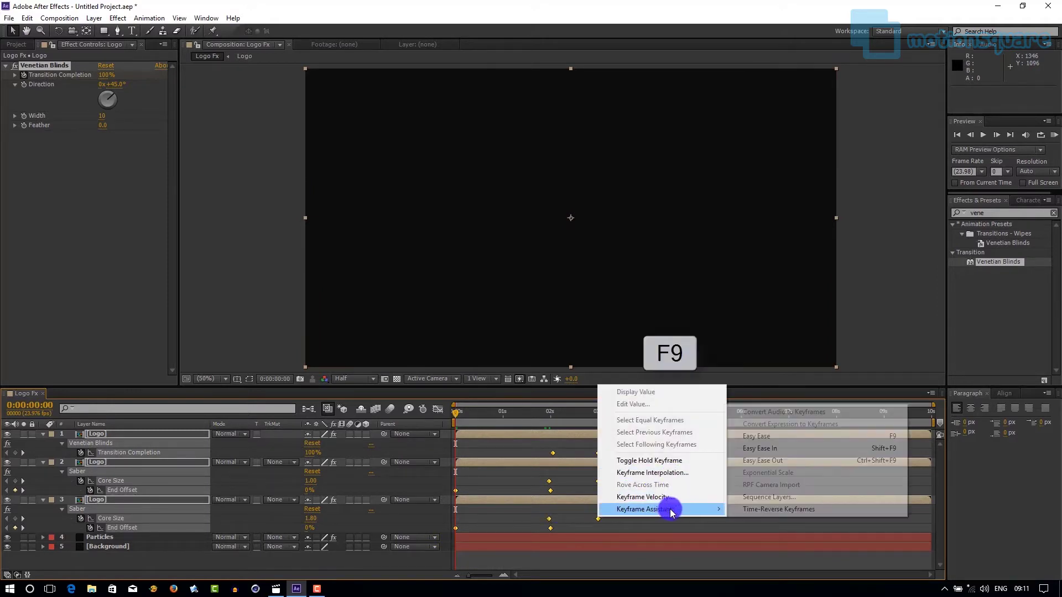
pyautogui.click(766, 437)
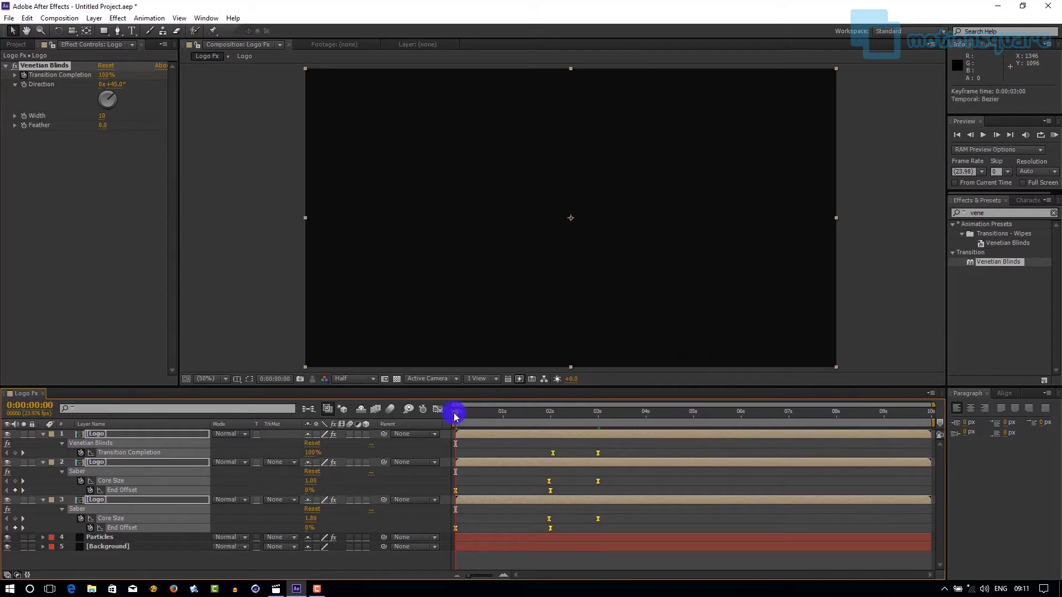
pyautogui.moveTo(457, 417); pyautogui.dragTo(598, 416)
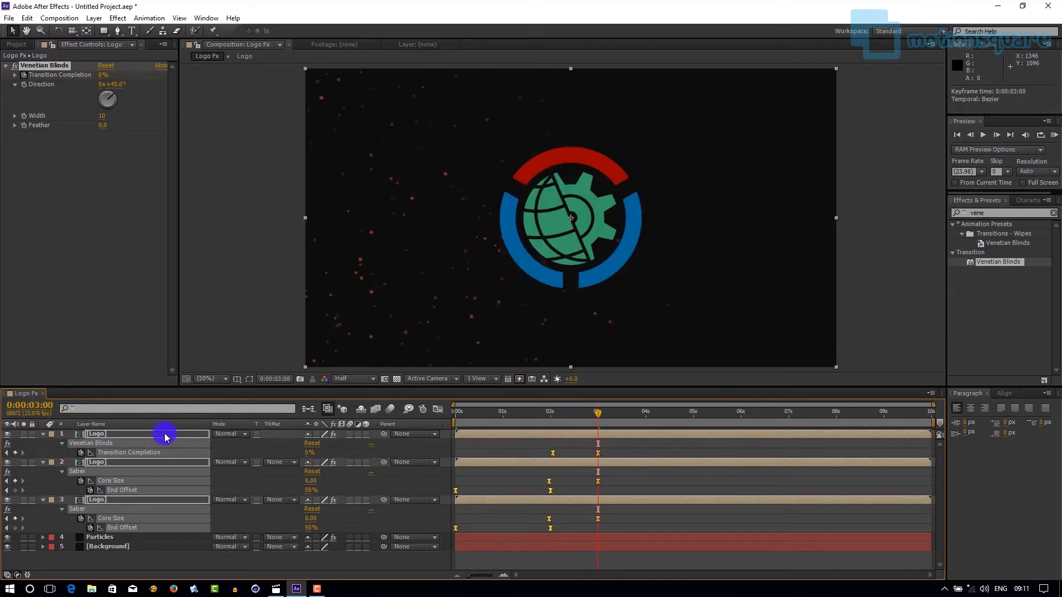
pyautogui.press('u')
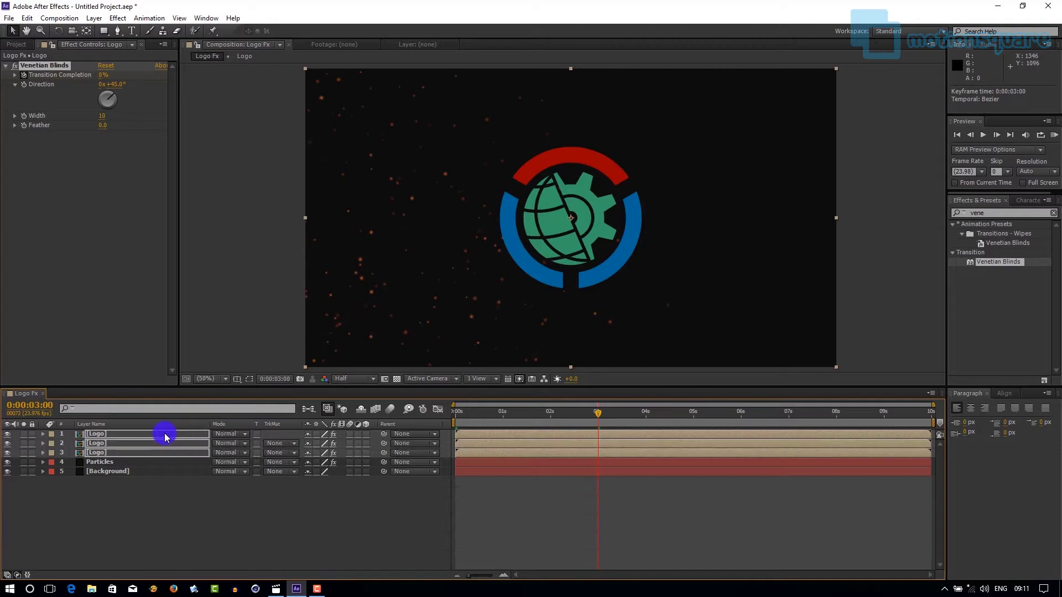
# Step: Pre-compose the three Logo layers into 'Logo Animation FX', moving all attributes into it
pyautogui.click(137, 435)
pyautogui.keyDown('ctrl'); pyautogui.click(125, 453); pyautogui.keyUp('ctrl')
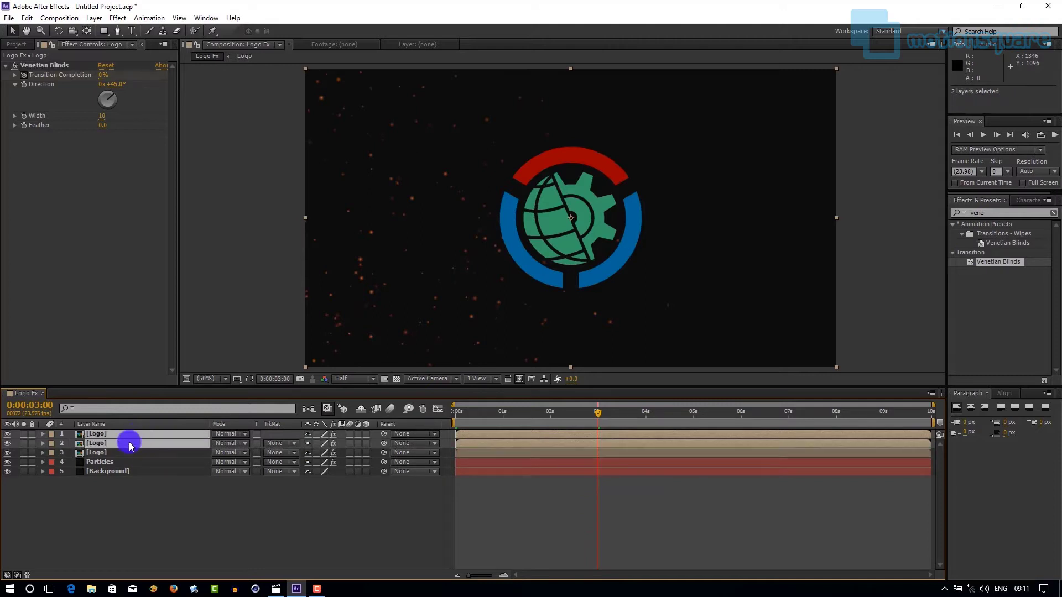
pyautogui.keyDown('ctrl'); pyautogui.click(125, 453); pyautogui.keyUp('ctrl')
pyautogui.rightClick(124, 450)
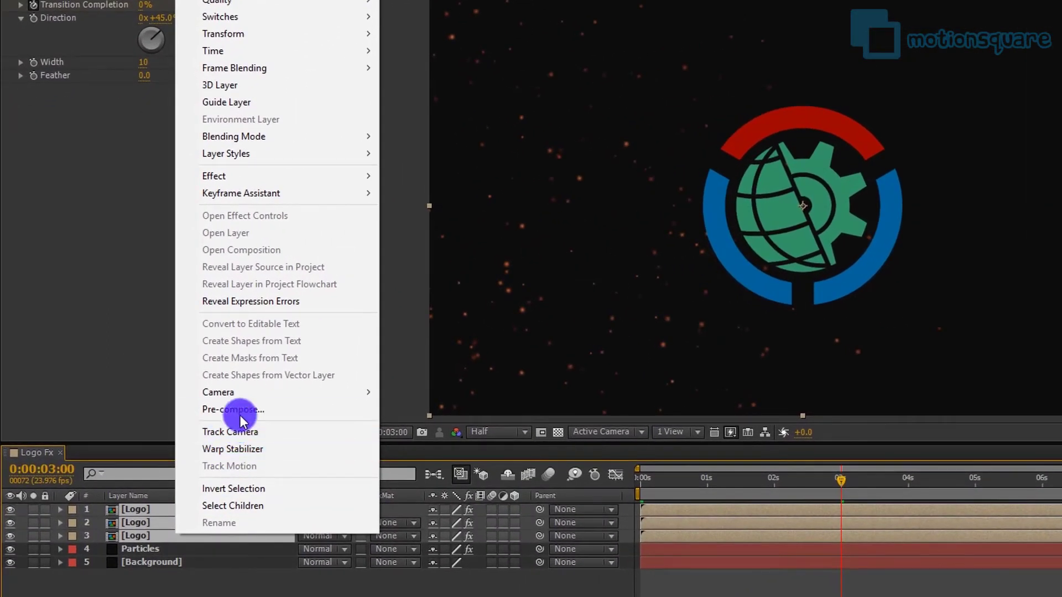
pyautogui.click(238, 408)
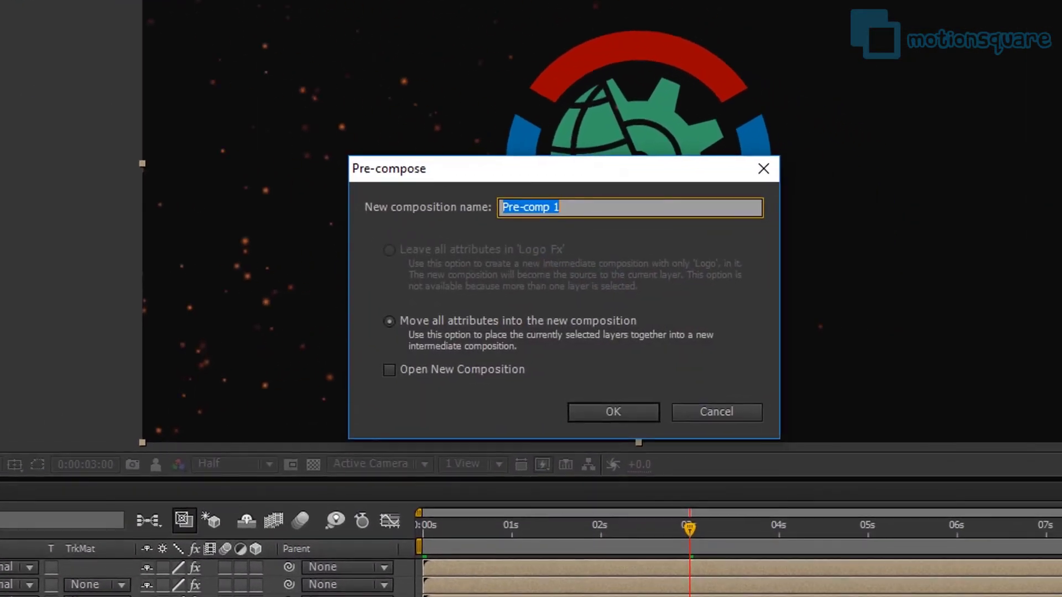
pyautogui.write('Logo Animation FX')
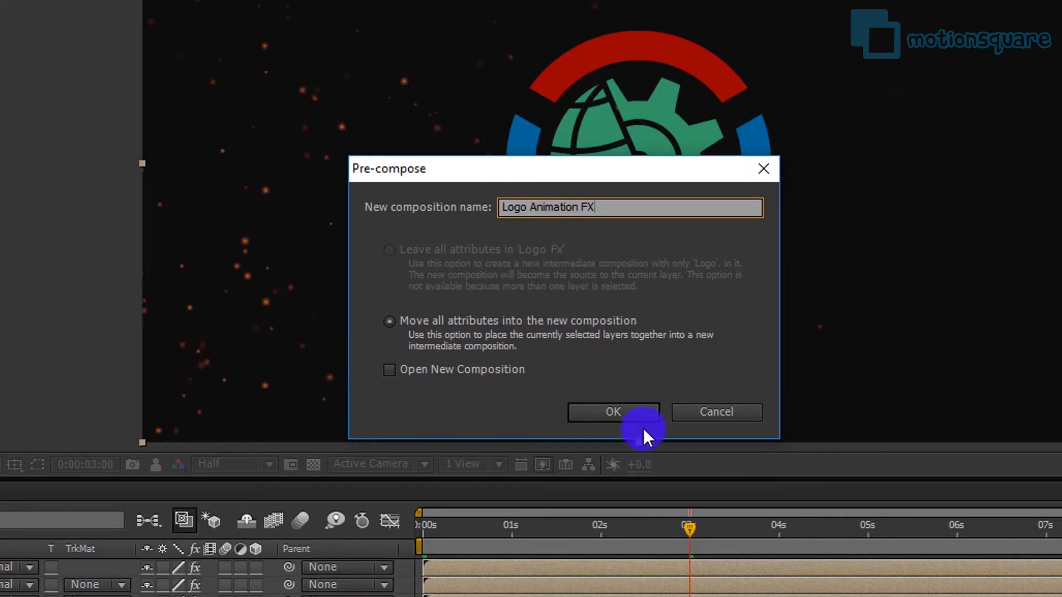
pyautogui.click(626, 412)
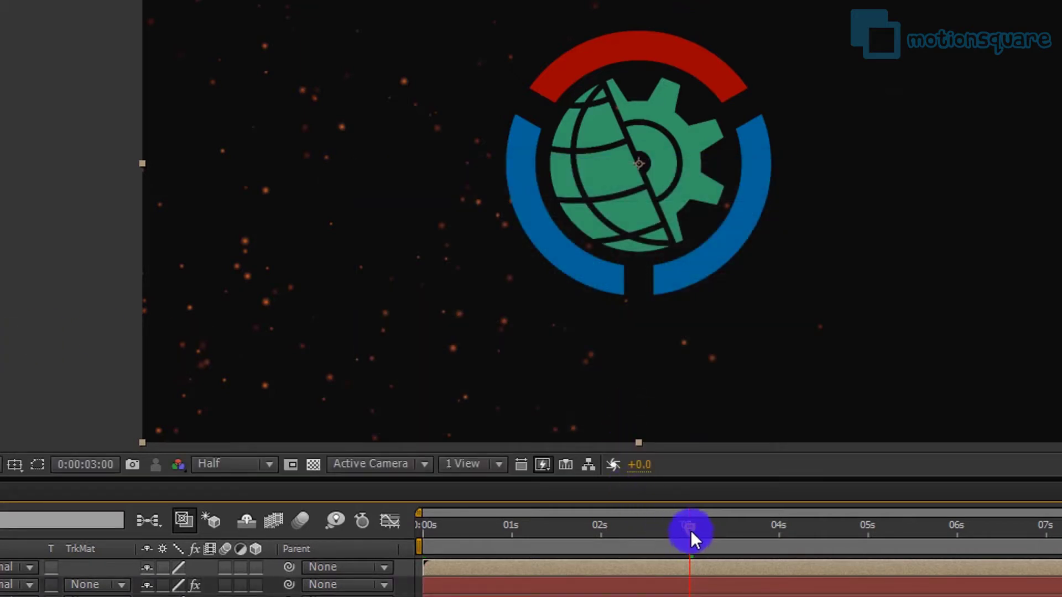
pyautogui.moveTo(692, 536); pyautogui.dragTo(431, 547)
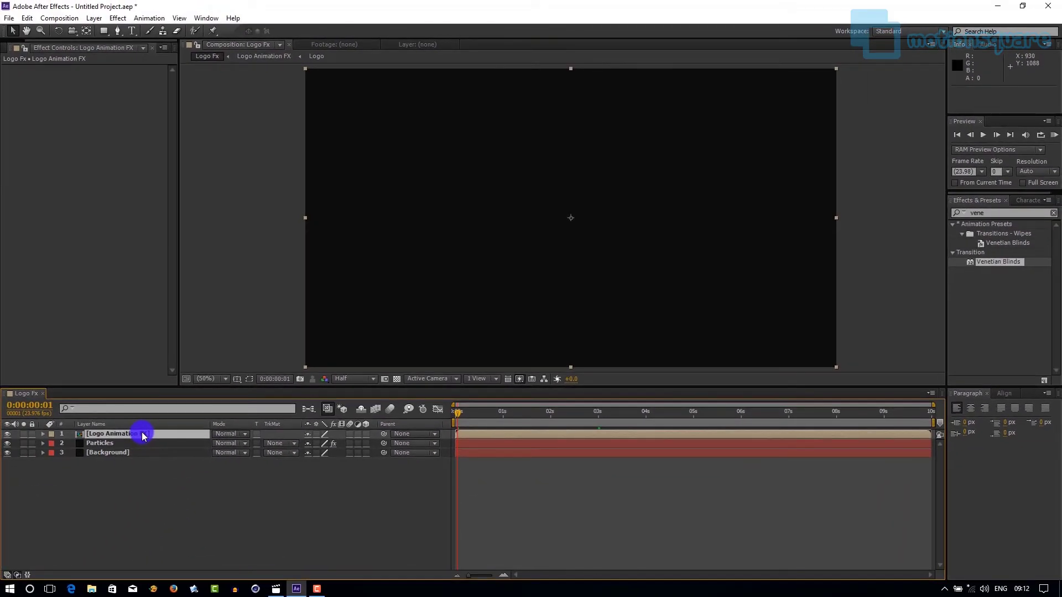
pyautogui.press('r')
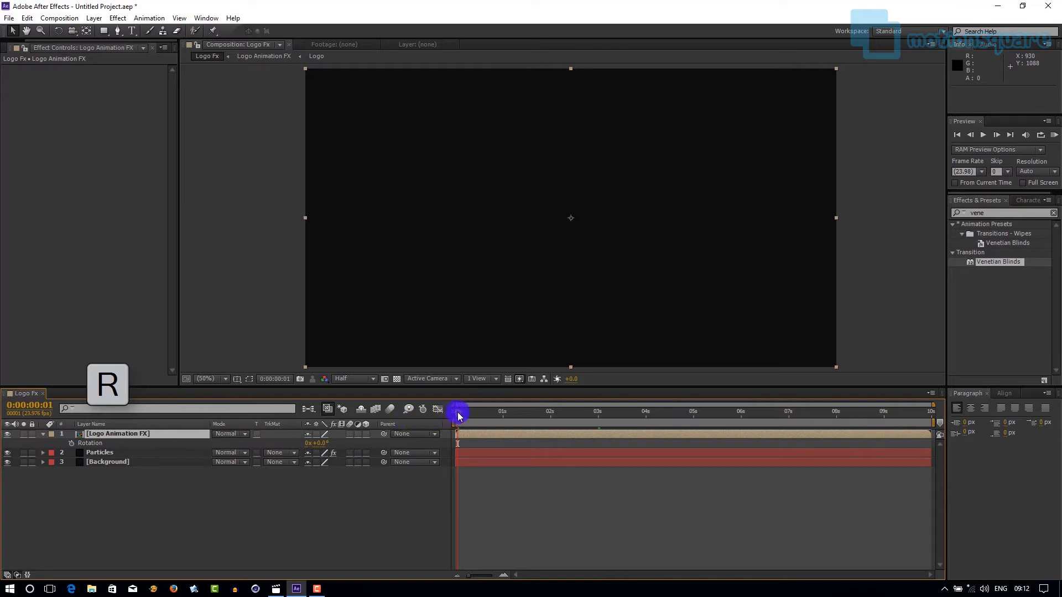
# Step: At about 0:00:02:01, keyframe Logo Animation FX at 0° Rotation and 100% Scale
pyautogui.moveTo(460, 416); pyautogui.dragTo(554, 411)
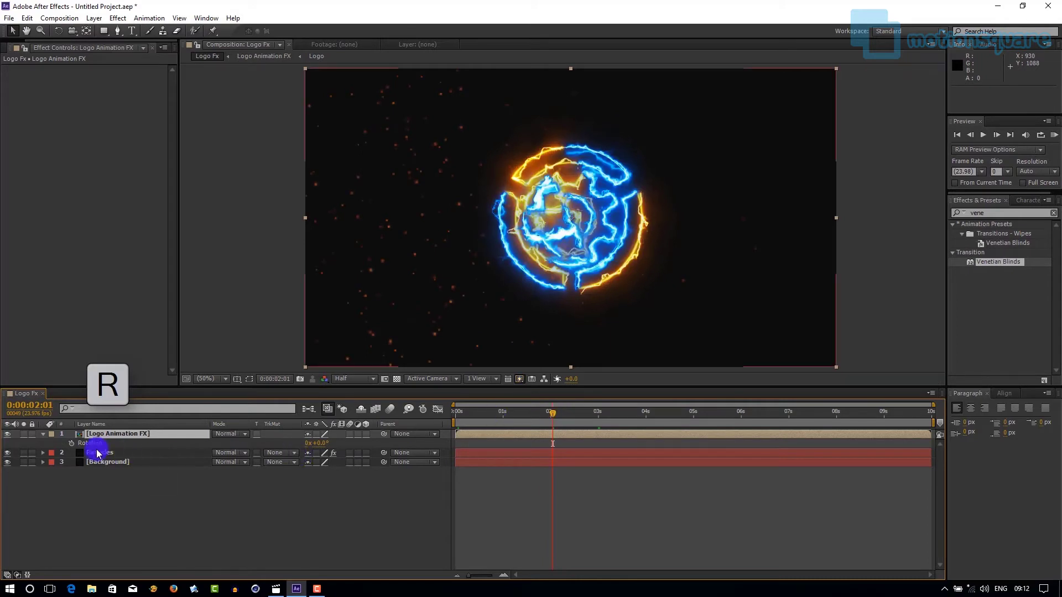
pyautogui.click(72, 445)
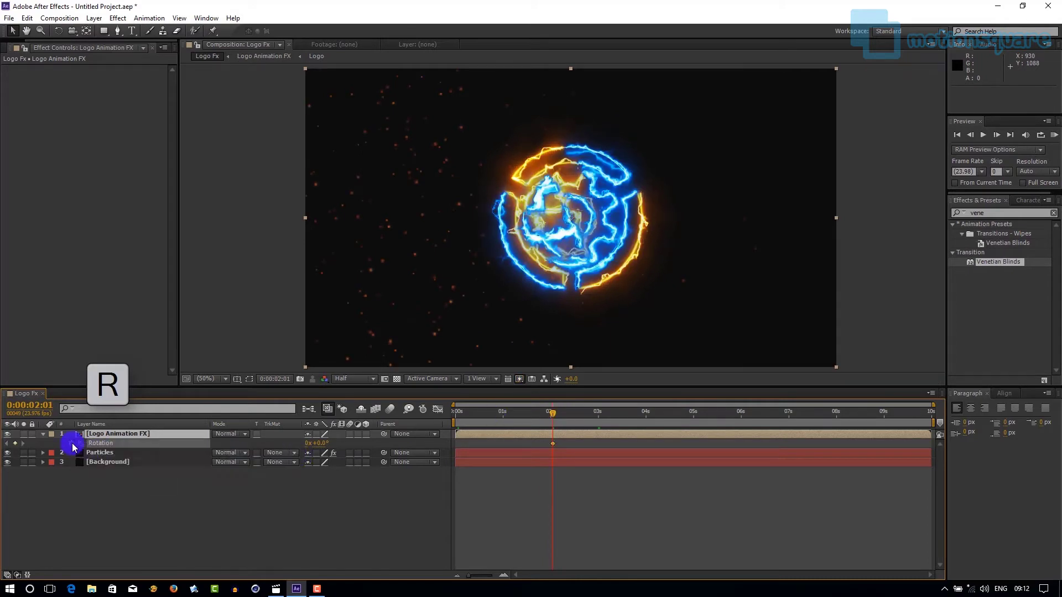
pyautogui.press('r')
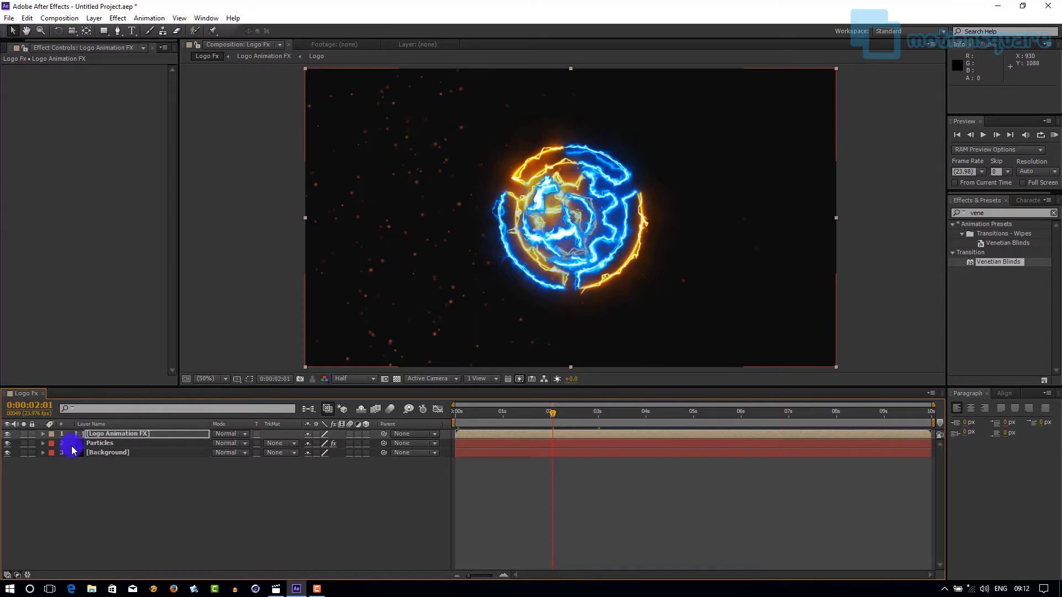
pyautogui.click(94, 437)
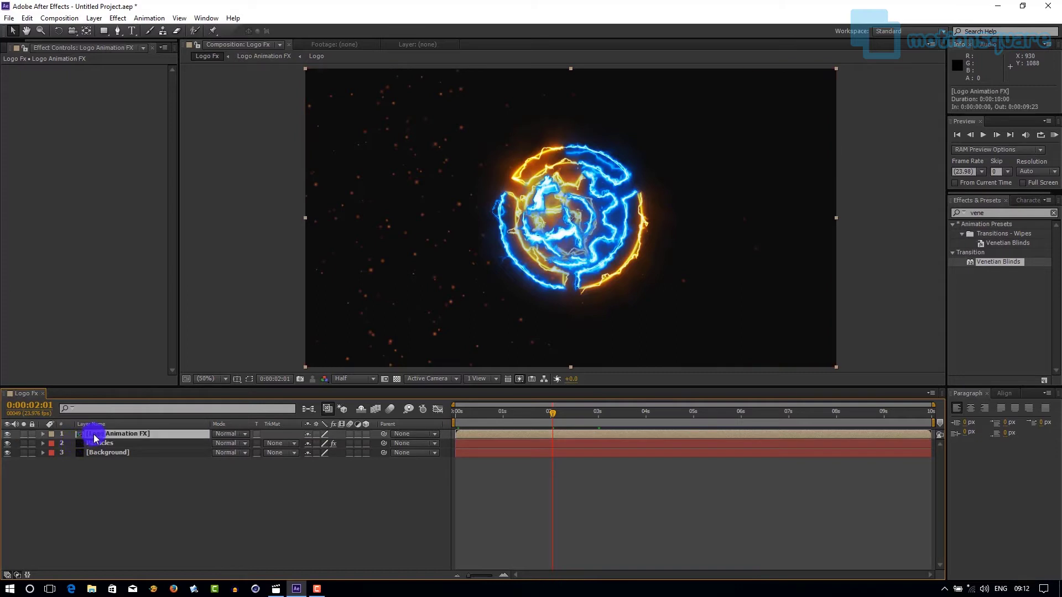
pyautogui.press('s')
pyautogui.click(71, 443)
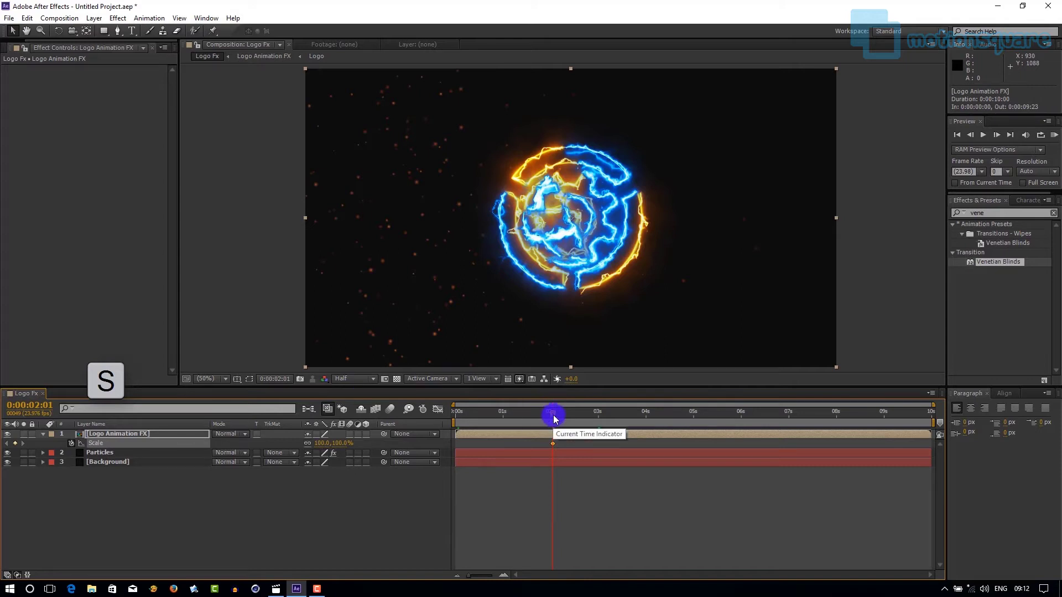
pyautogui.moveTo(552, 415); pyautogui.dragTo(452, 413)
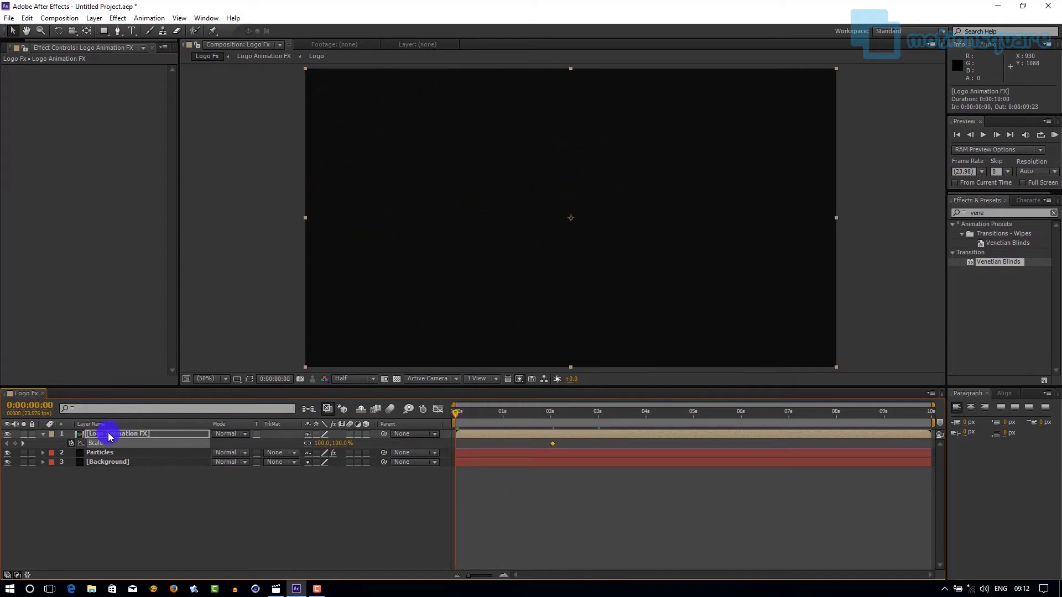
# Step: At the first frame, set Logo Animation FX's Scale to 250%
pyautogui.click(339, 444)
pyautogui.write('250')
pyautogui.press('Return')
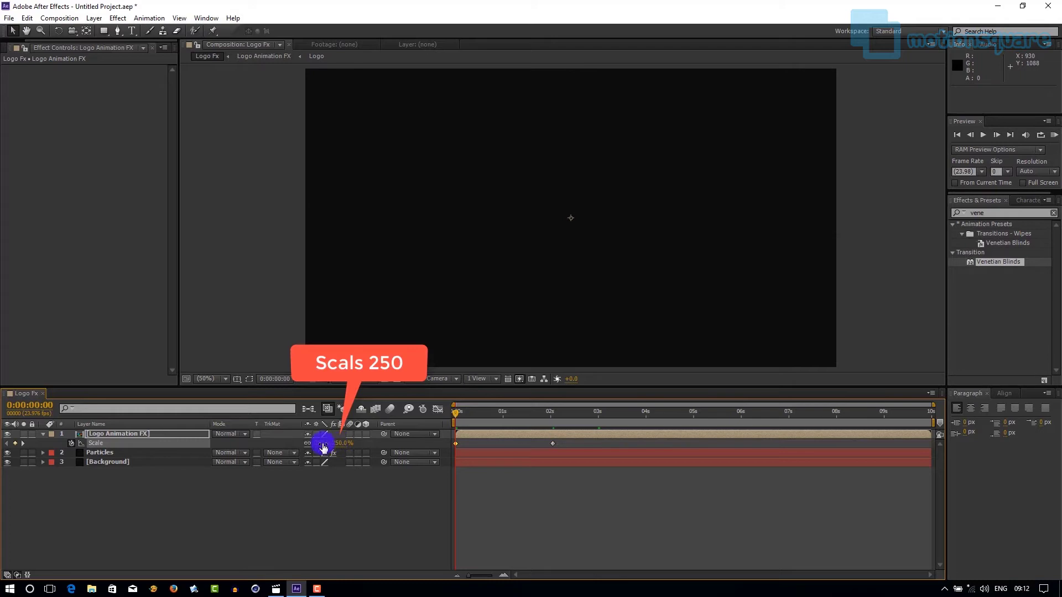
# Step: Set the starting Rotation to -45° and scrub to preview the rotate-and-scale animation
pyautogui.click(115, 435)
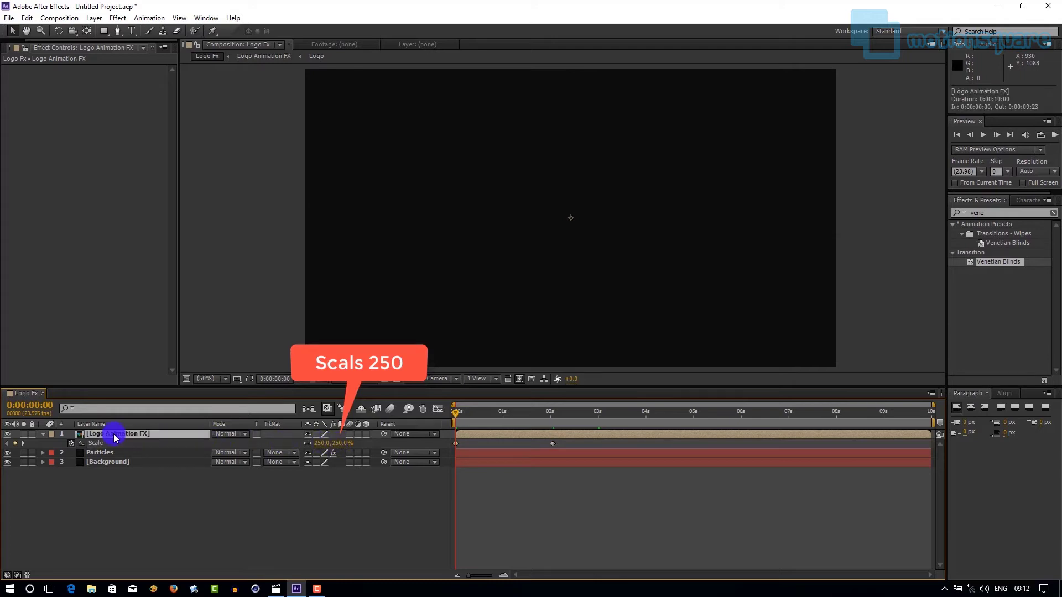
pyautogui.press('r')
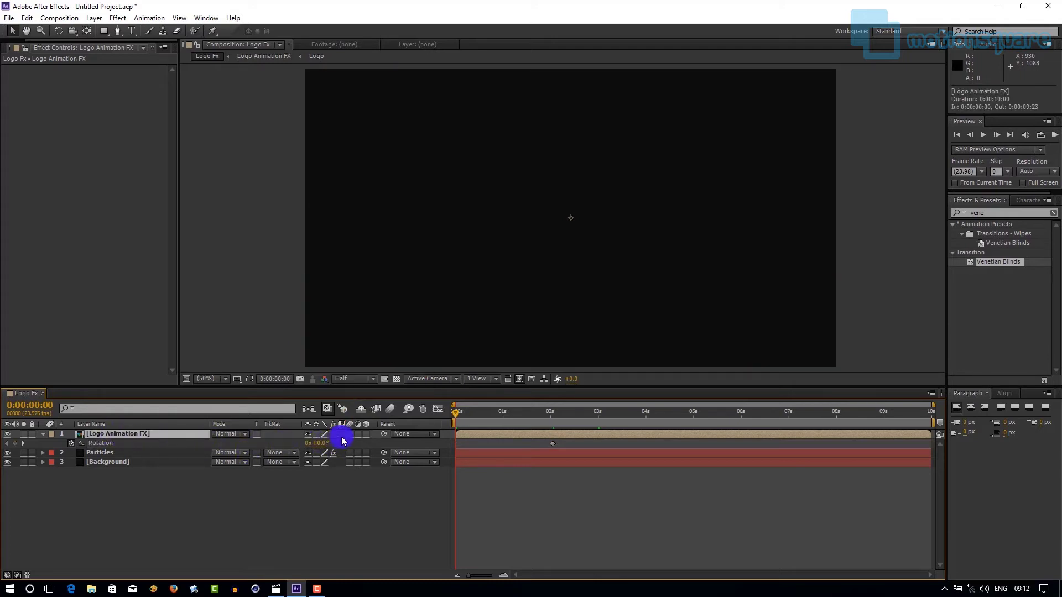
pyautogui.click(323, 444)
pyautogui.write('-45')
pyautogui.press('Return')
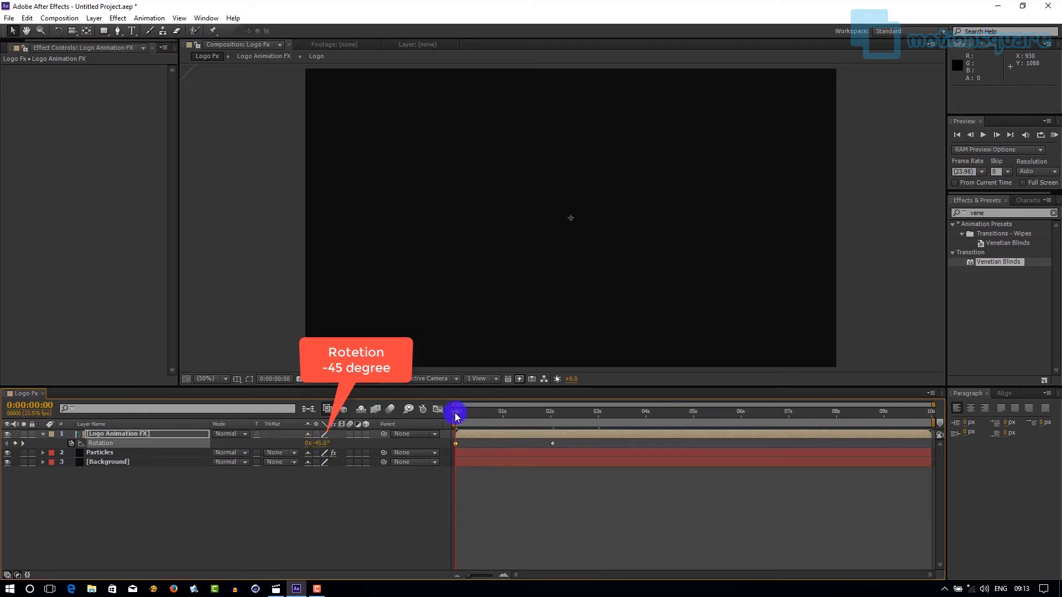
pyautogui.moveTo(457, 417); pyautogui.dragTo(454, 448)
# Step: Apply Easy Ease to both Rotation keyframes, collapse the layer, and scrub to preview
pyautogui.rightClick(456, 445)
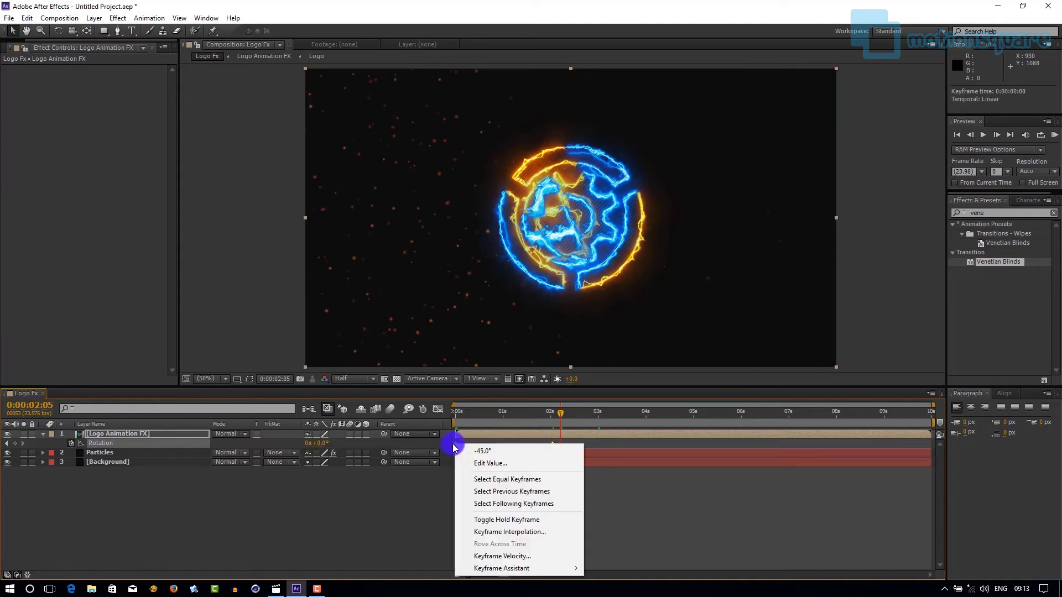
pyautogui.moveTo(553, 568)
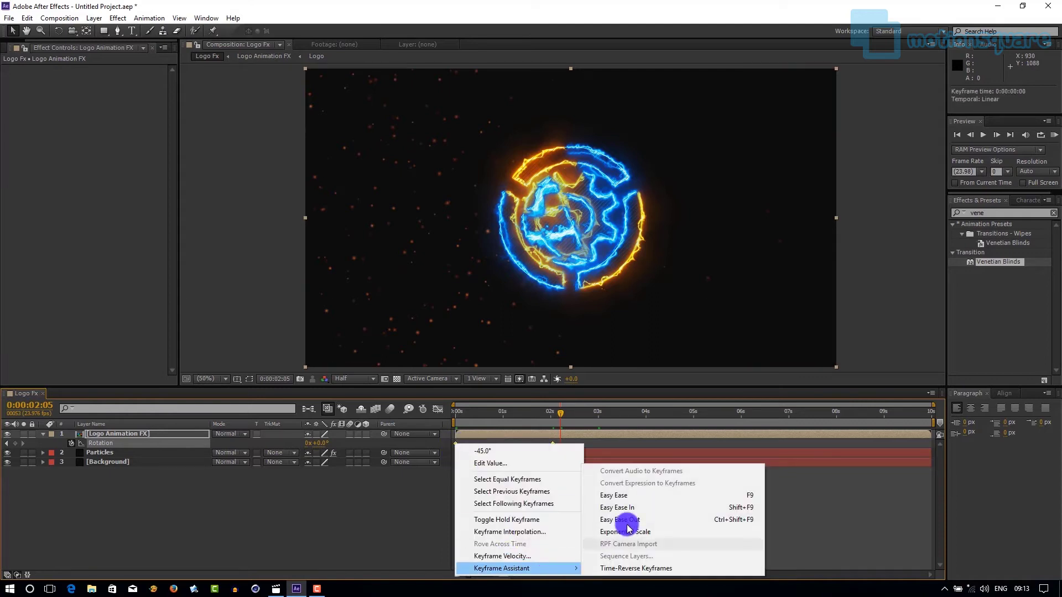
pyautogui.click(629, 498)
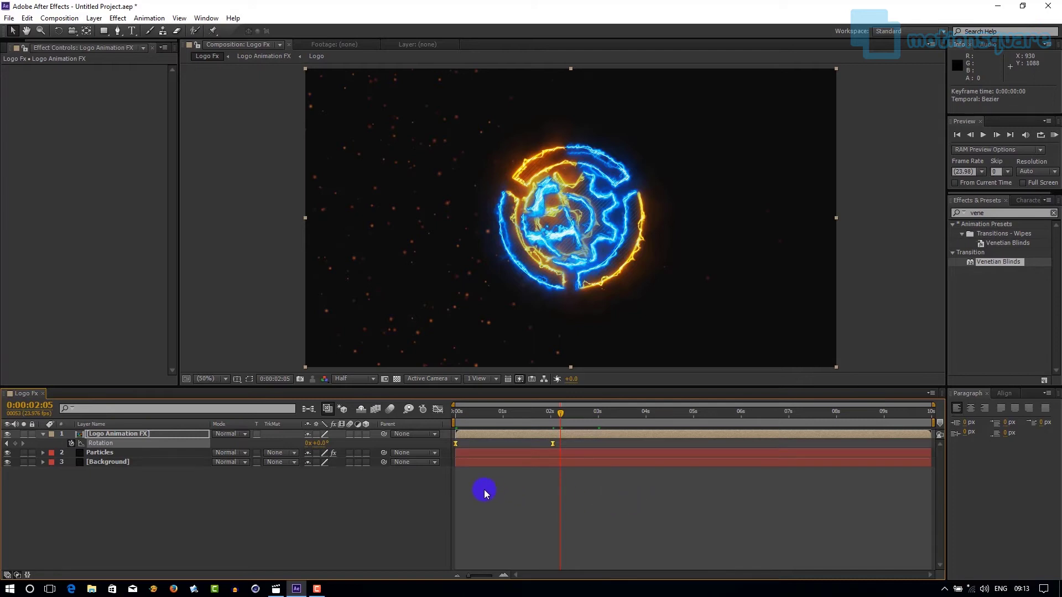
pyautogui.click(44, 436)
pyautogui.click(99, 434)
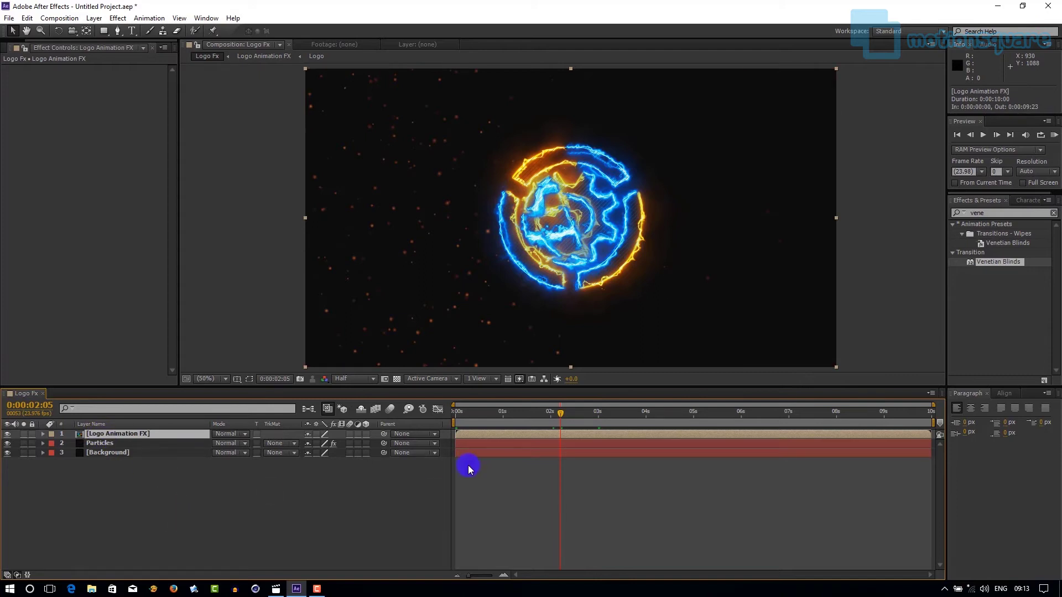
pyautogui.moveTo(562, 414); pyautogui.dragTo(614, 414)
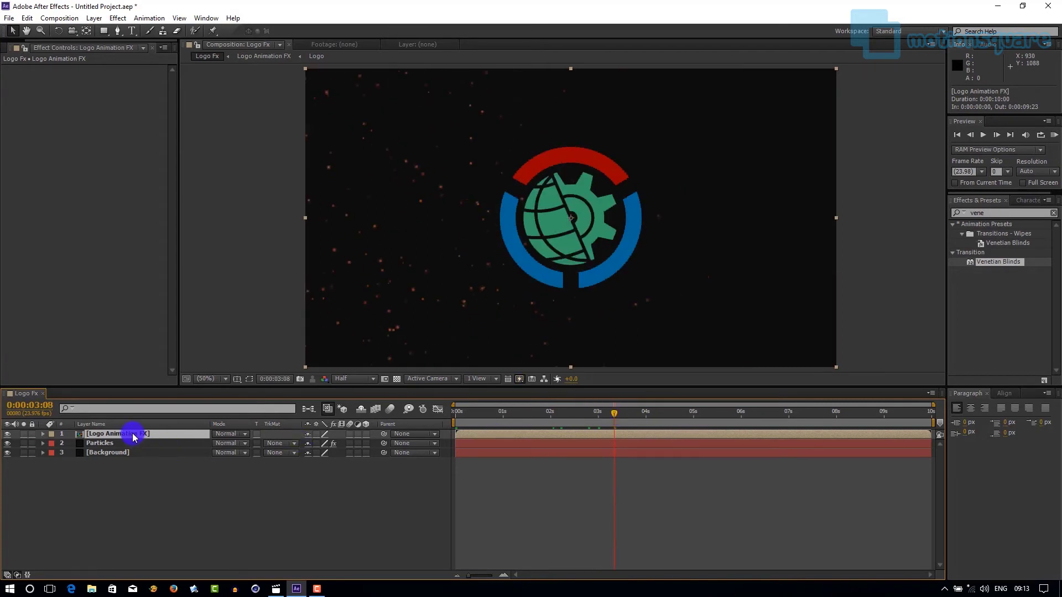
pyautogui.press('s')
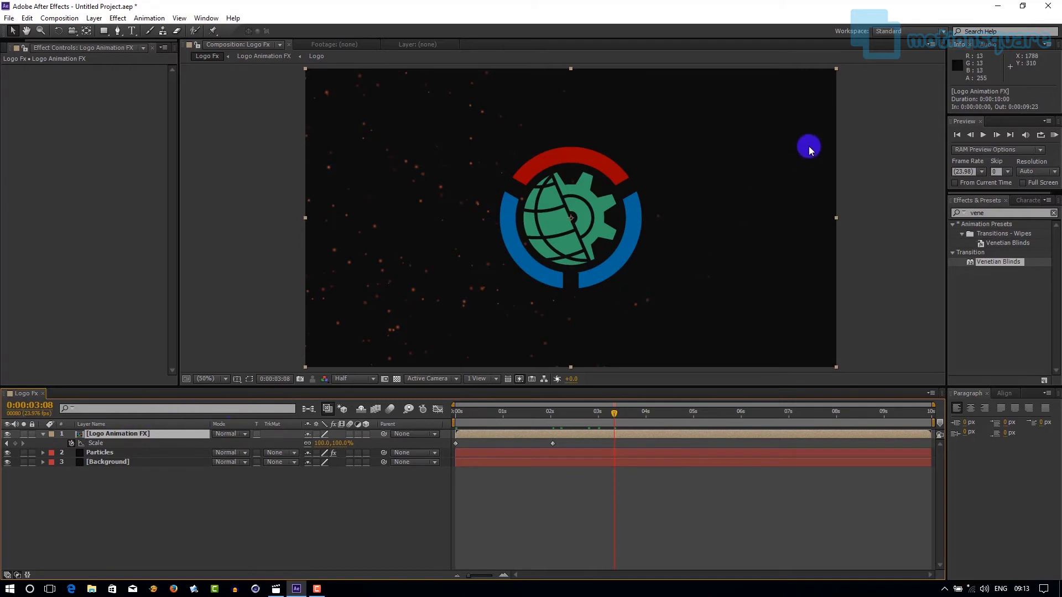
# Step: At 0:00:03:08, shrink Logo Animation FX to about 73% Scale with a new keyframe
pyautogui.moveTo(837, 70); pyautogui.dragTo(765, 109)
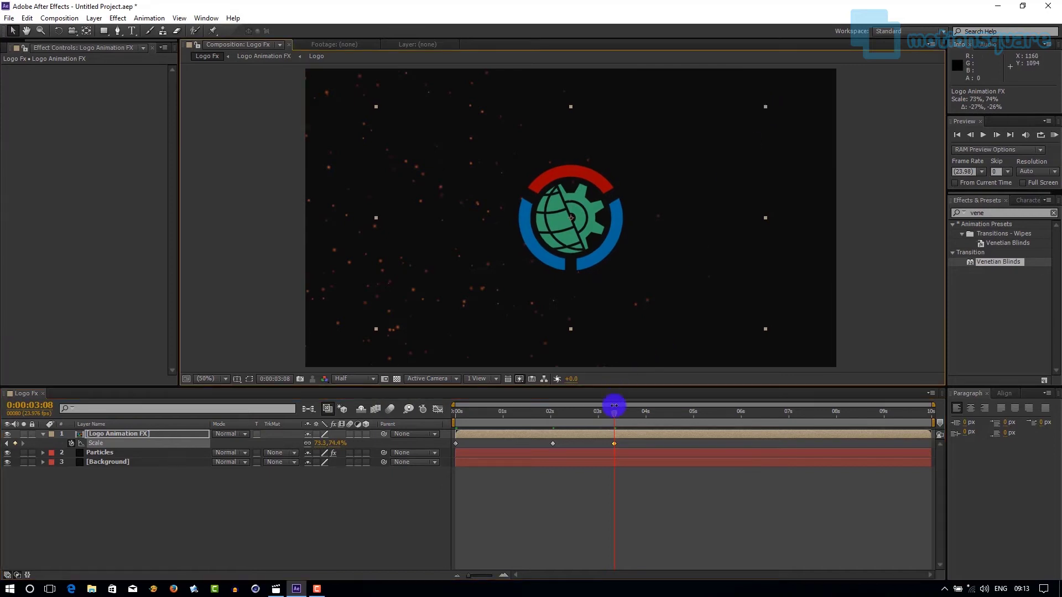
pyautogui.moveTo(615, 415)
pyautogui.mouseDown()
pyautogui.moveTo(449, 438)
pyautogui.moveTo(614, 414)
pyautogui.mouseUp()
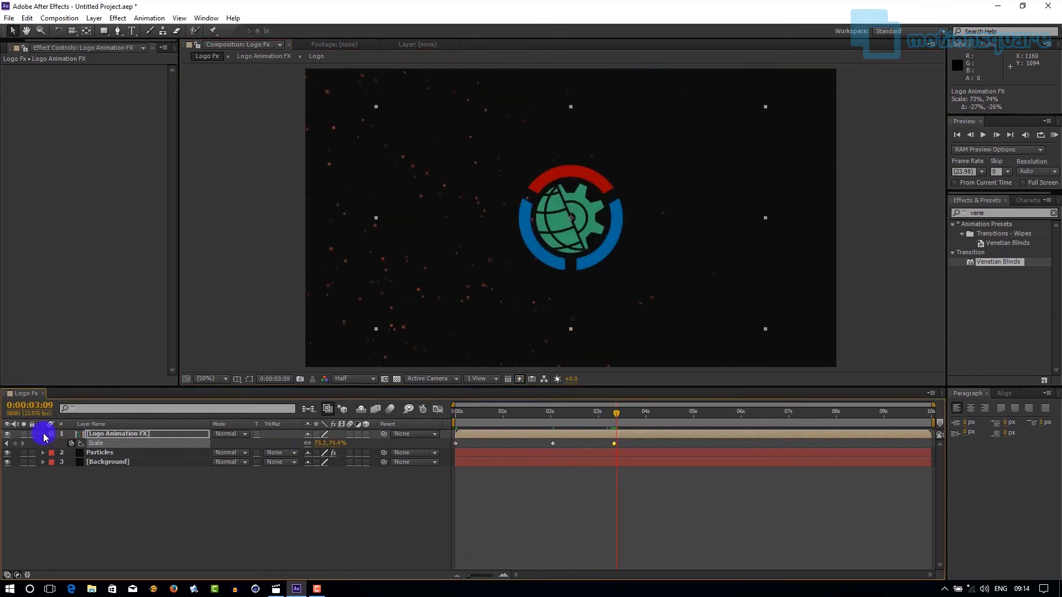
pyautogui.click(43, 435)
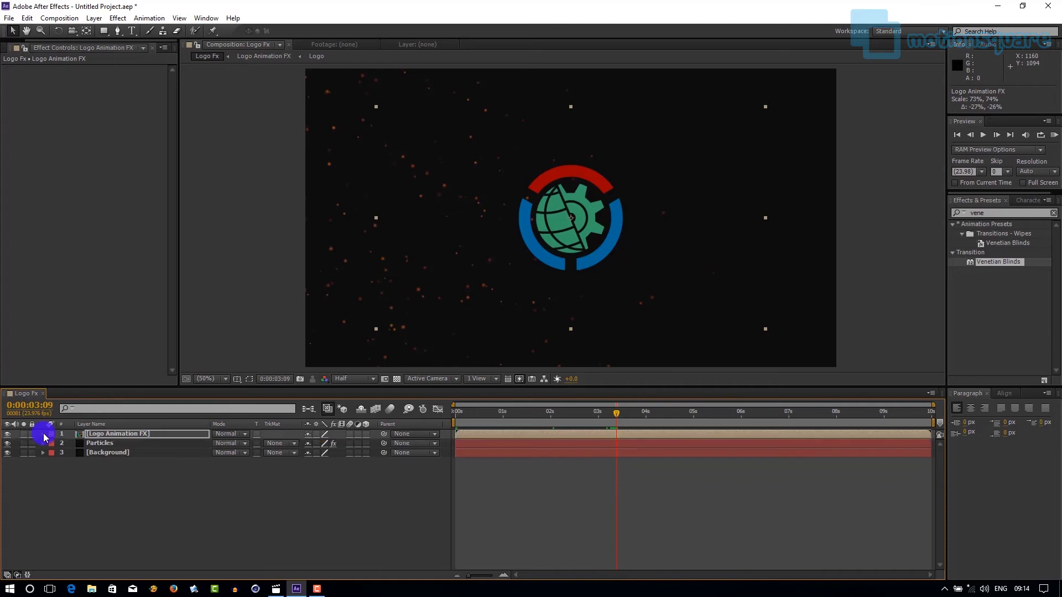
pyautogui.click(216, 510)
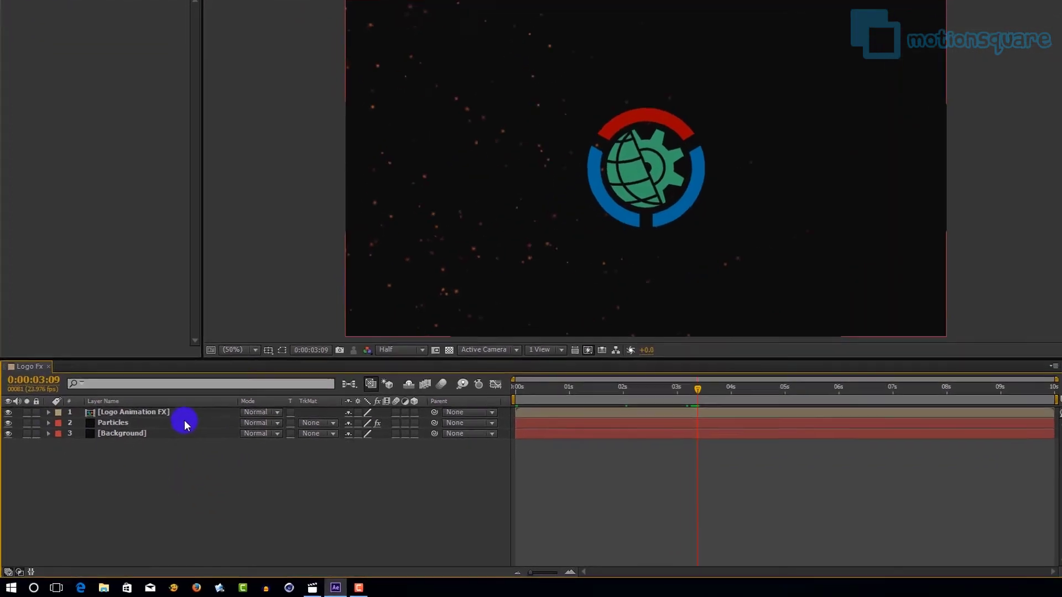
# Step: Create a new solid layer named Film at the top of the timeline
pyautogui.rightClick(151, 471)
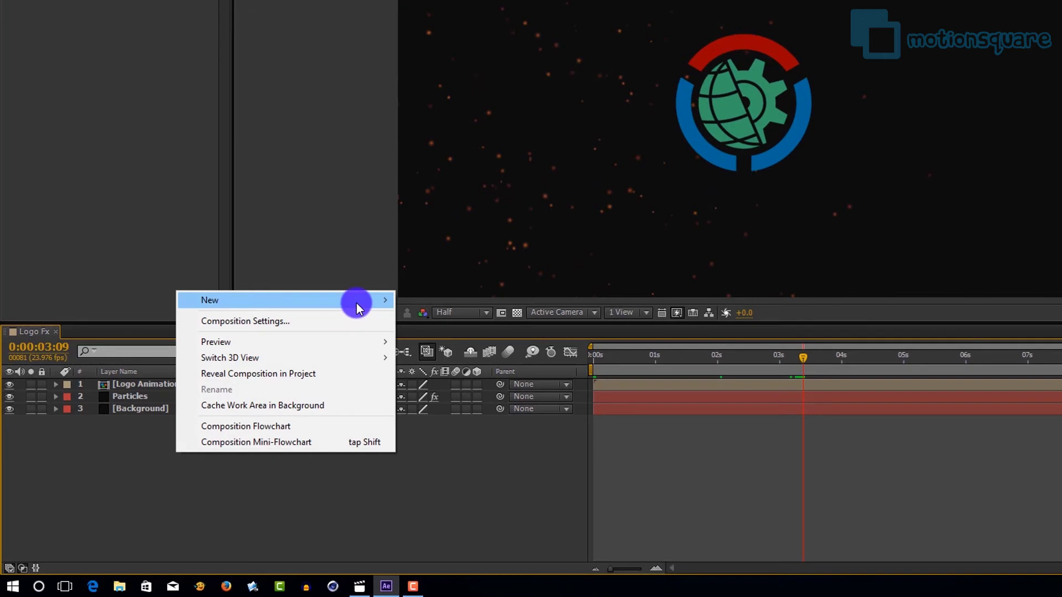
pyautogui.moveTo(357, 304)
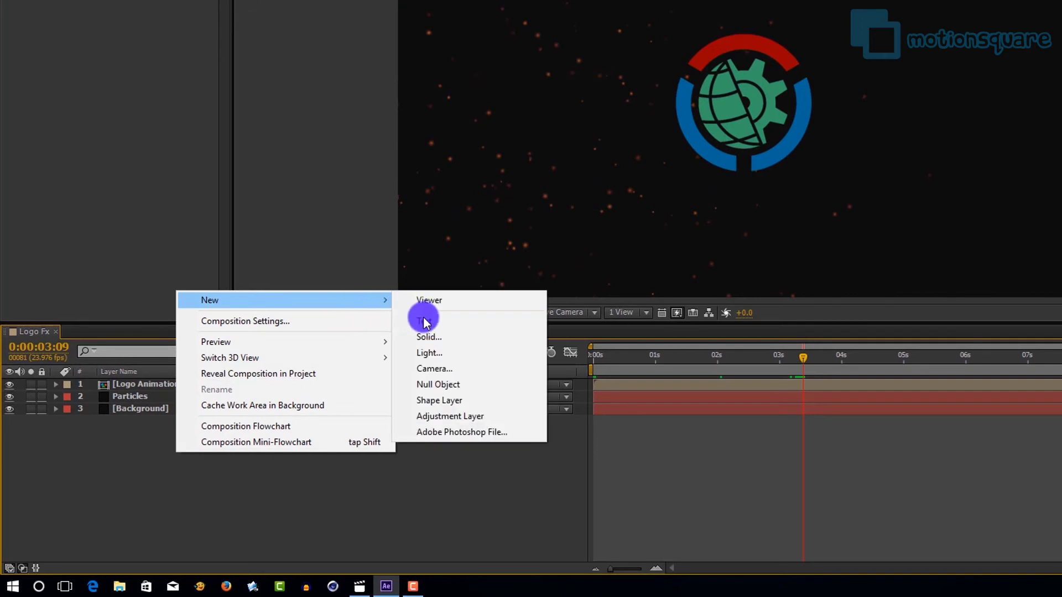
pyautogui.click(443, 340)
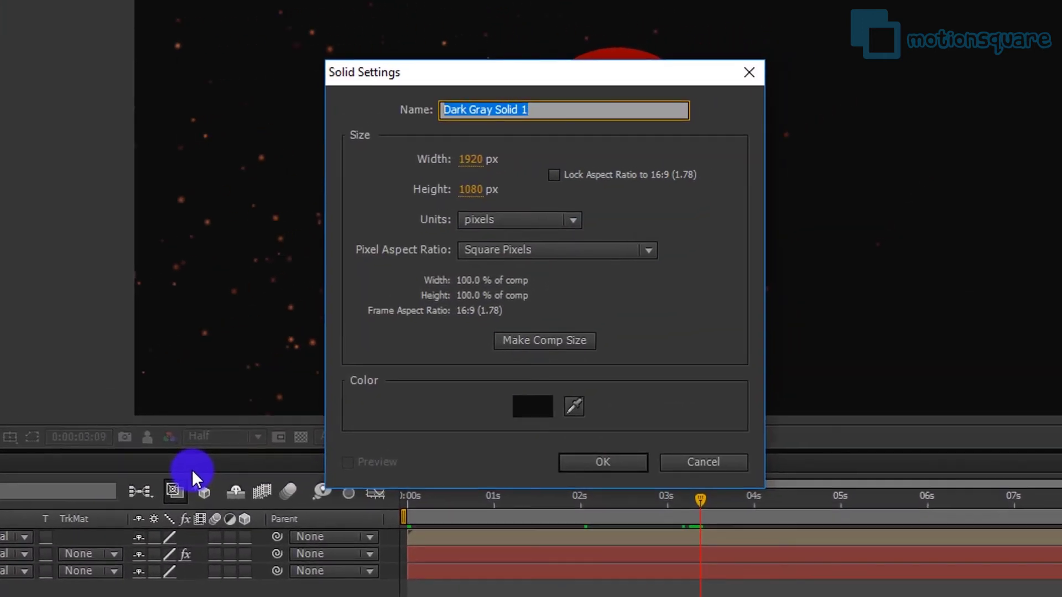
pyautogui.write('Film')
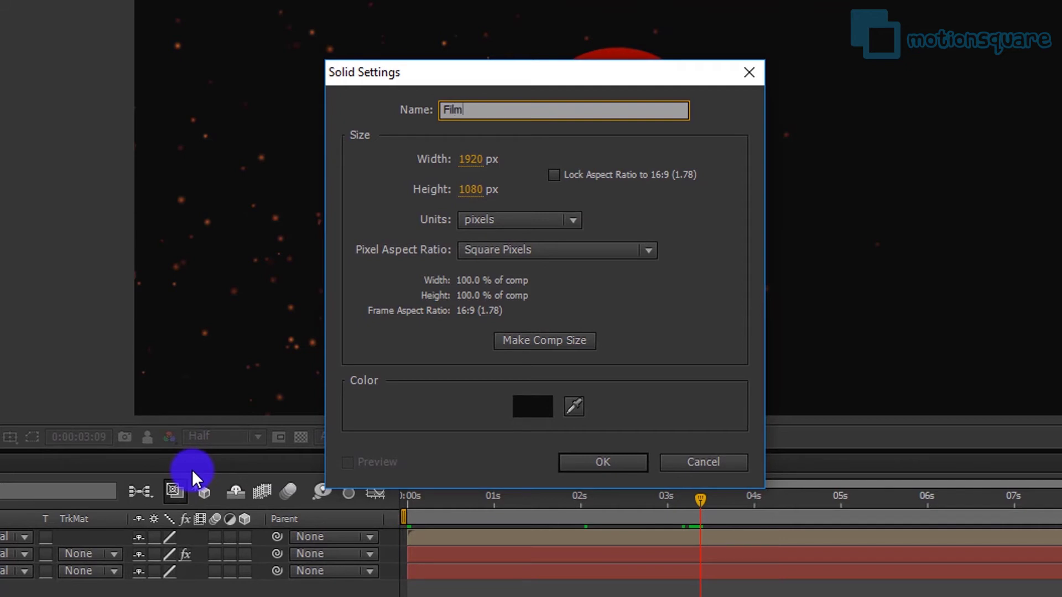
pyautogui.click(603, 463)
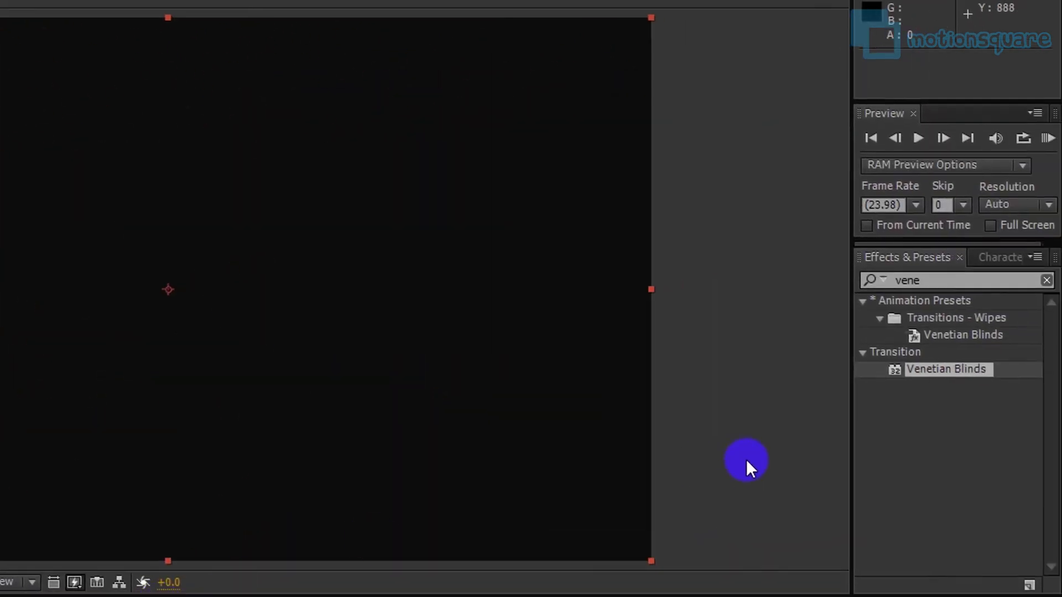
# Step: Apply CC Jaws to the Film layer with Completion set to 80%
pyautogui.click(863, 271)
pyautogui.write('c')
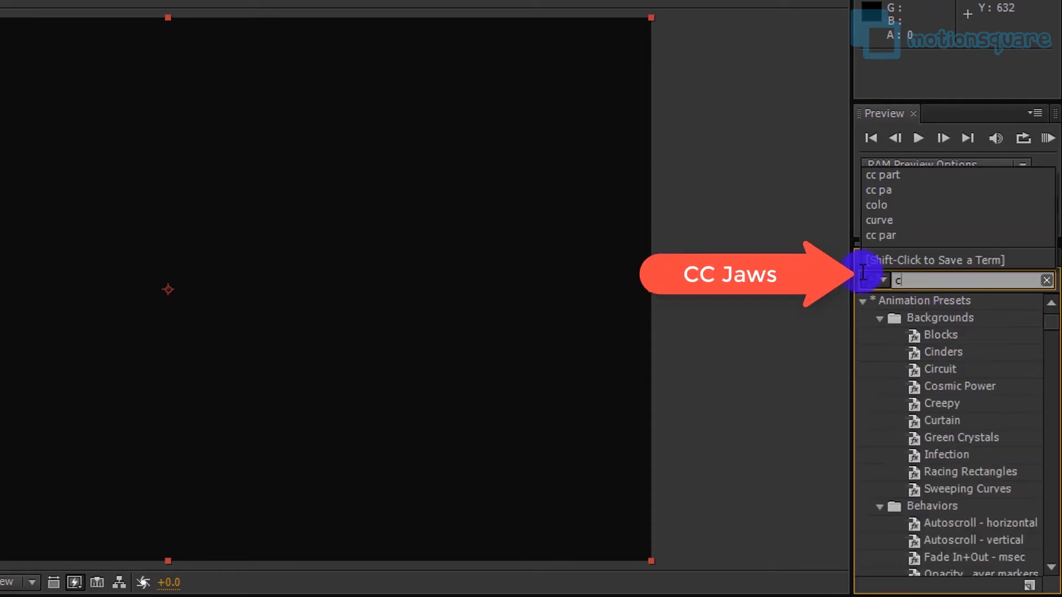
pyautogui.write('c jaw')
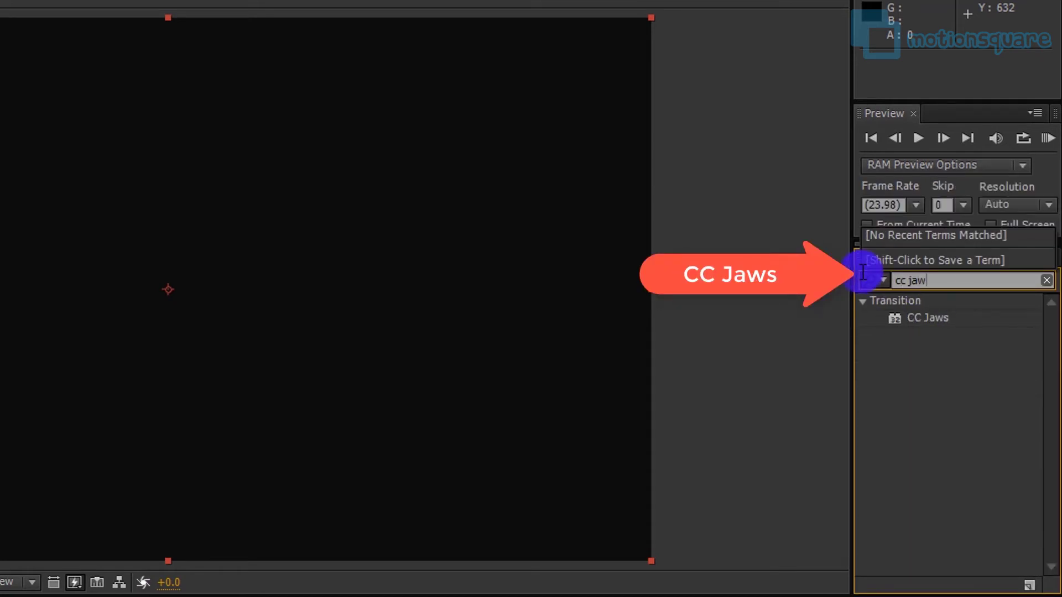
pyautogui.moveTo(928, 317); pyautogui.dragTo(187, 530)
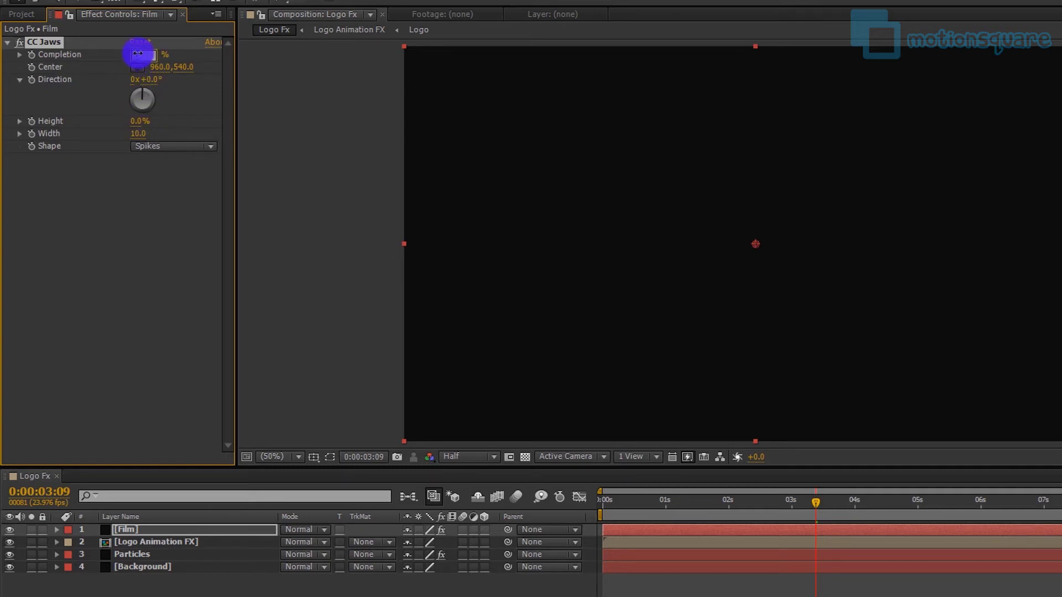
pyautogui.press('Return')
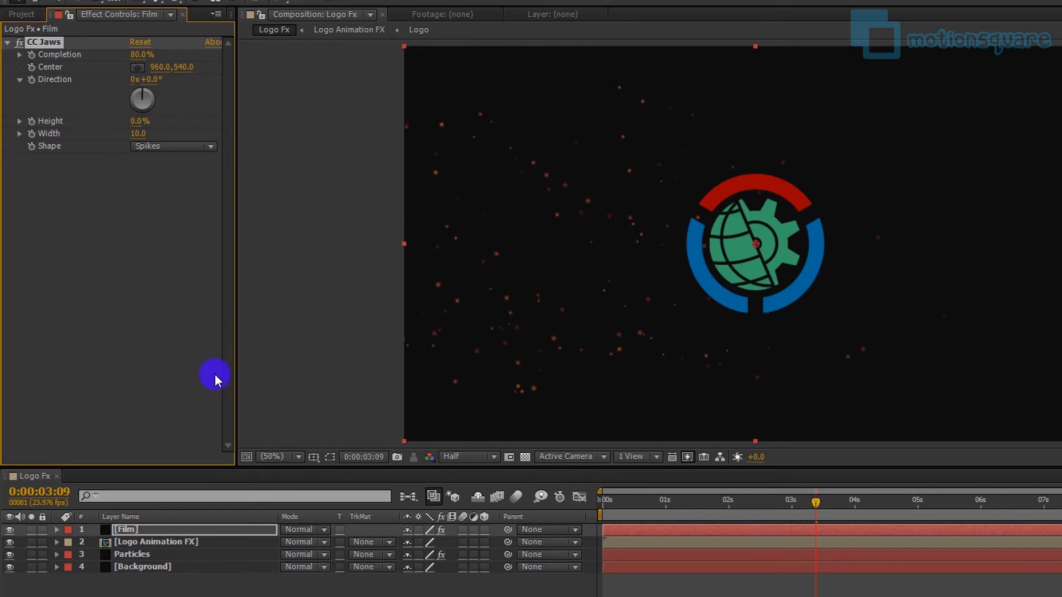
pyautogui.click(143, 566)
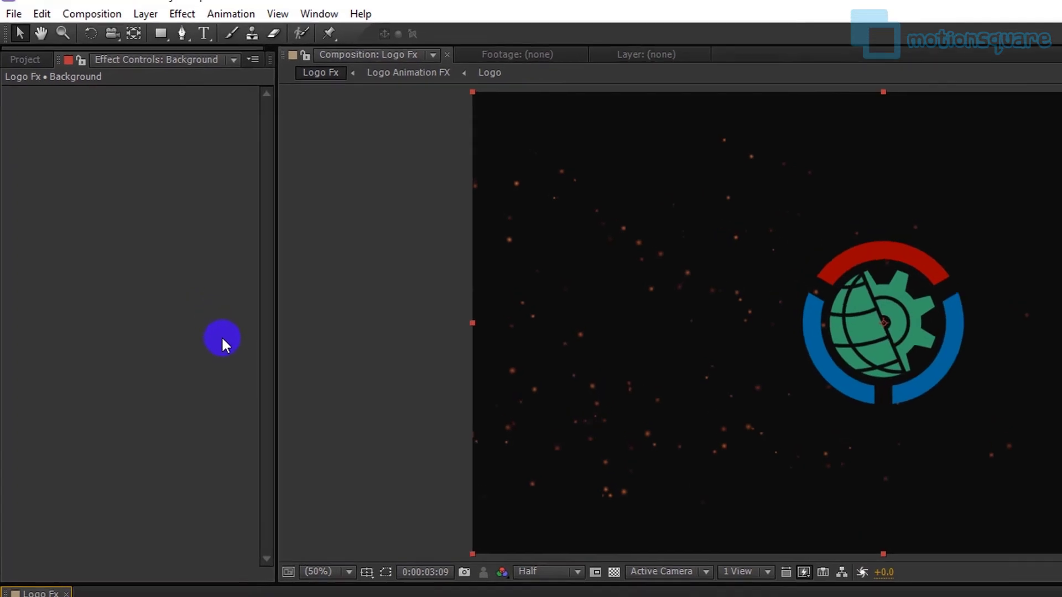
# Step: Change the Background solid's colour to deep dark red, RGB 51, 0, 0
pyautogui.click(150, 29)
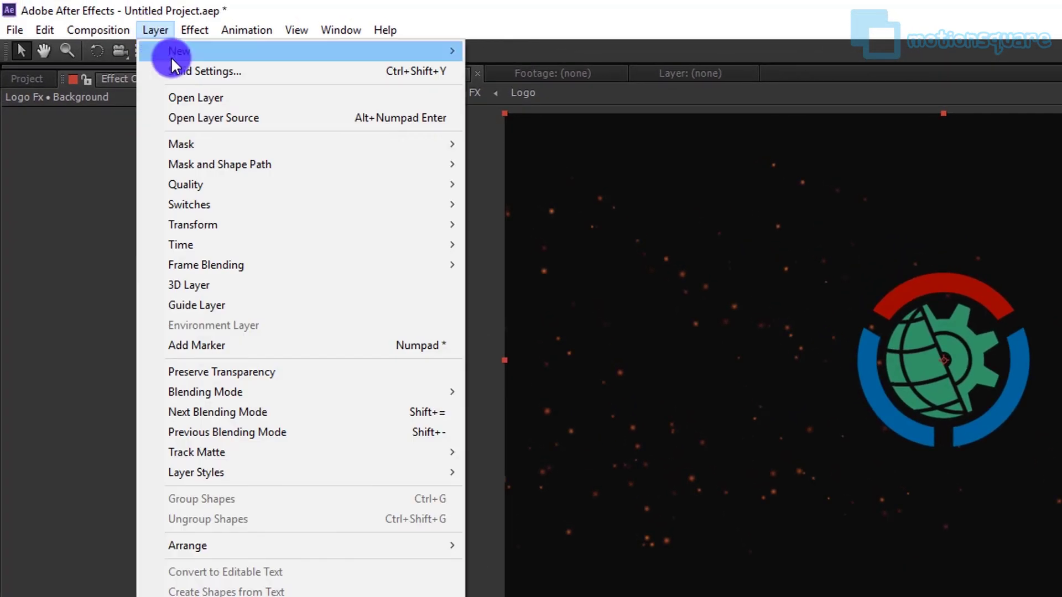
pyautogui.click(180, 68)
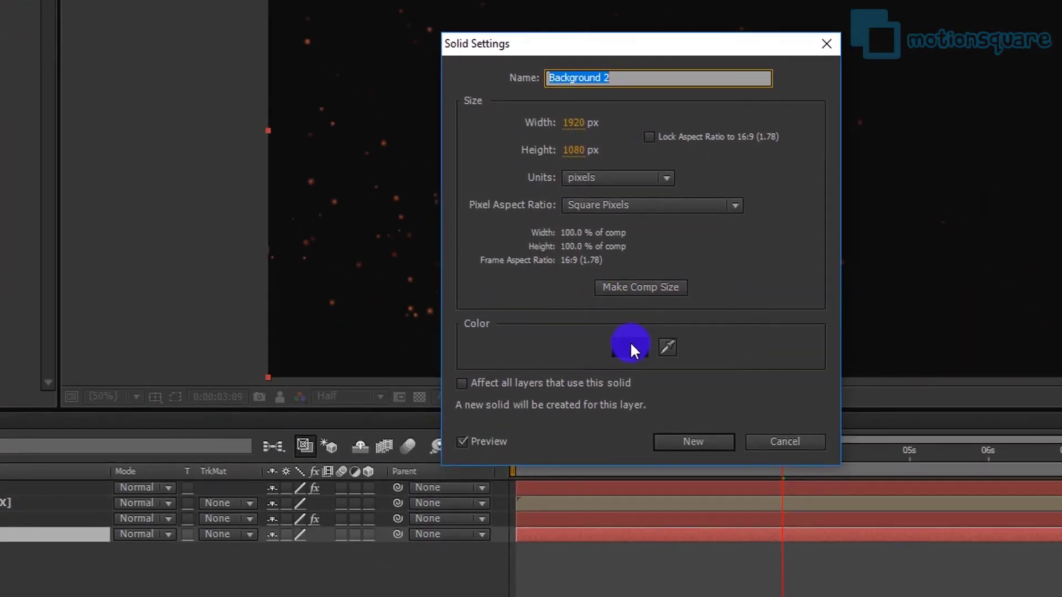
pyautogui.click(631, 349)
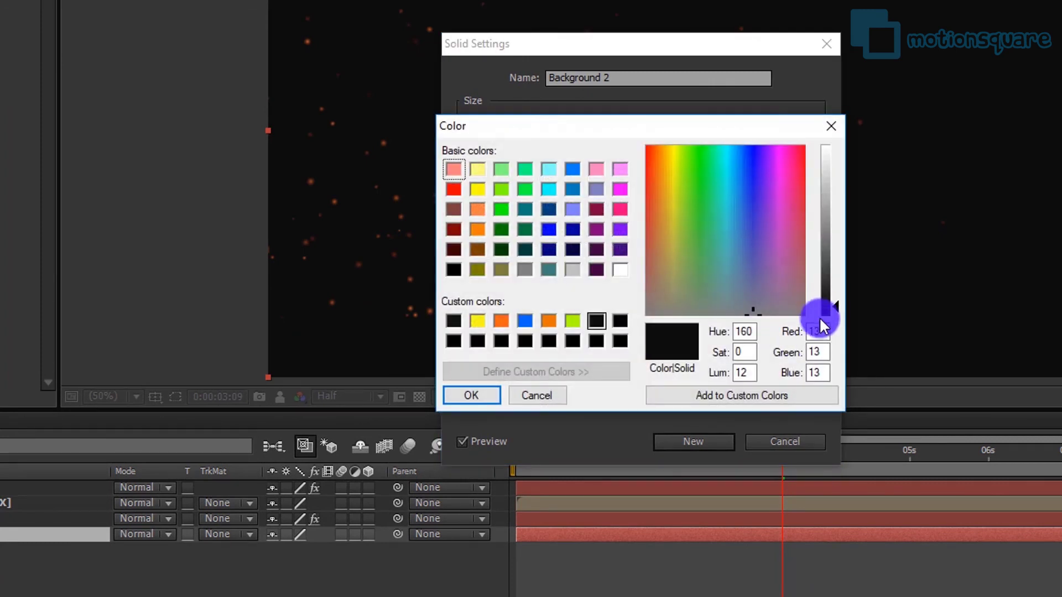
pyautogui.moveTo(823, 302); pyautogui.dragTo(831, 300)
pyautogui.click(453, 250)
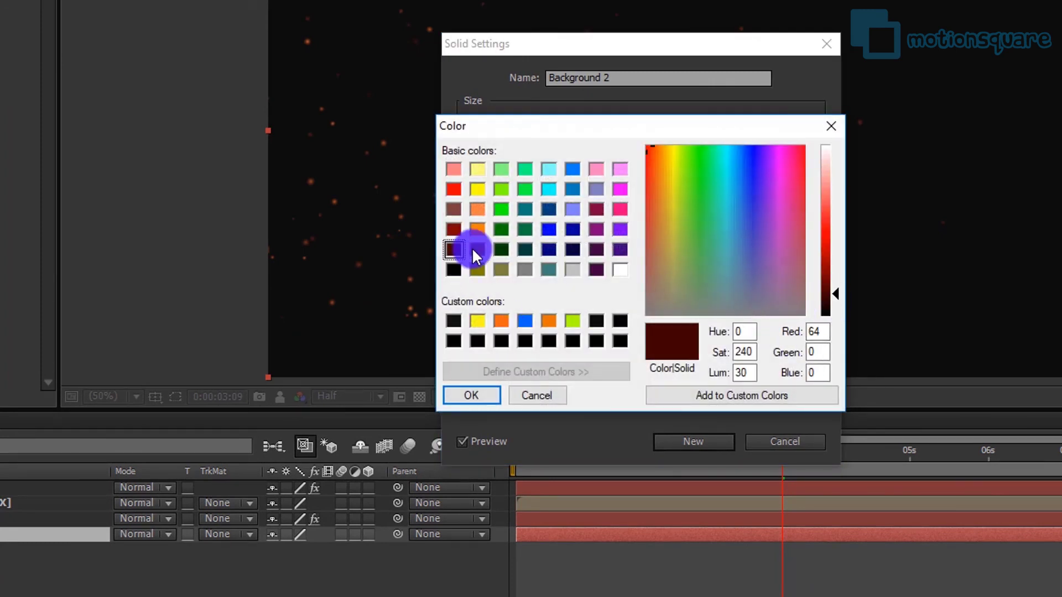
pyautogui.moveTo(829, 292); pyautogui.dragTo(831, 297)
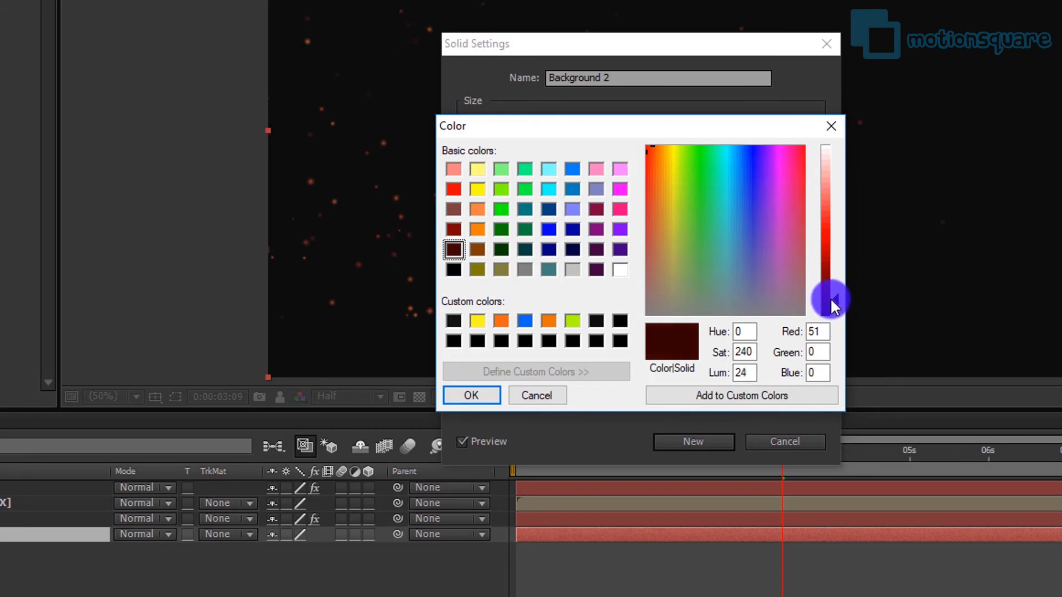
pyautogui.click(484, 394)
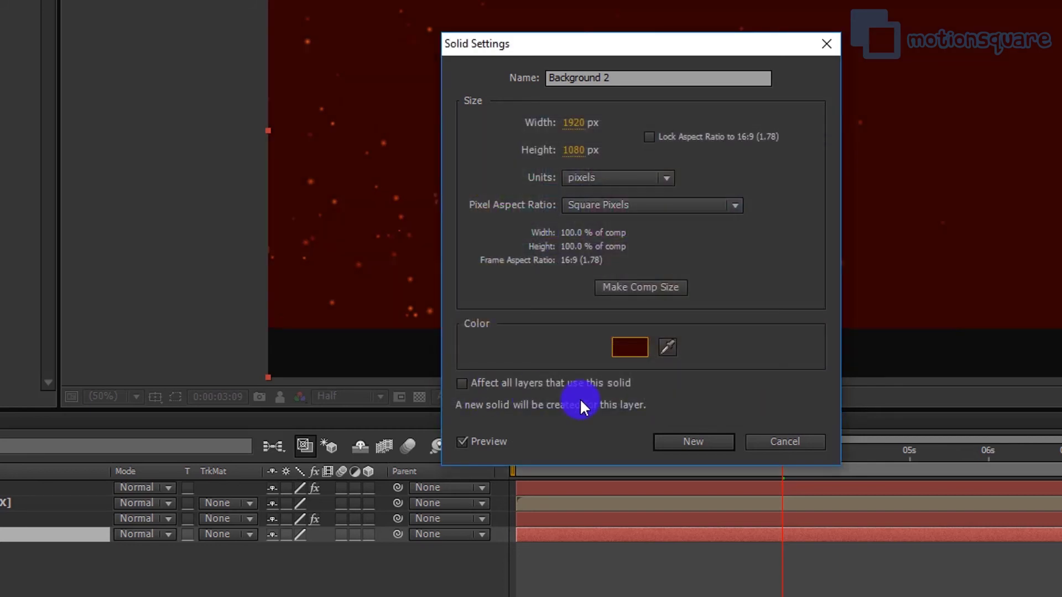
pyautogui.click(684, 442)
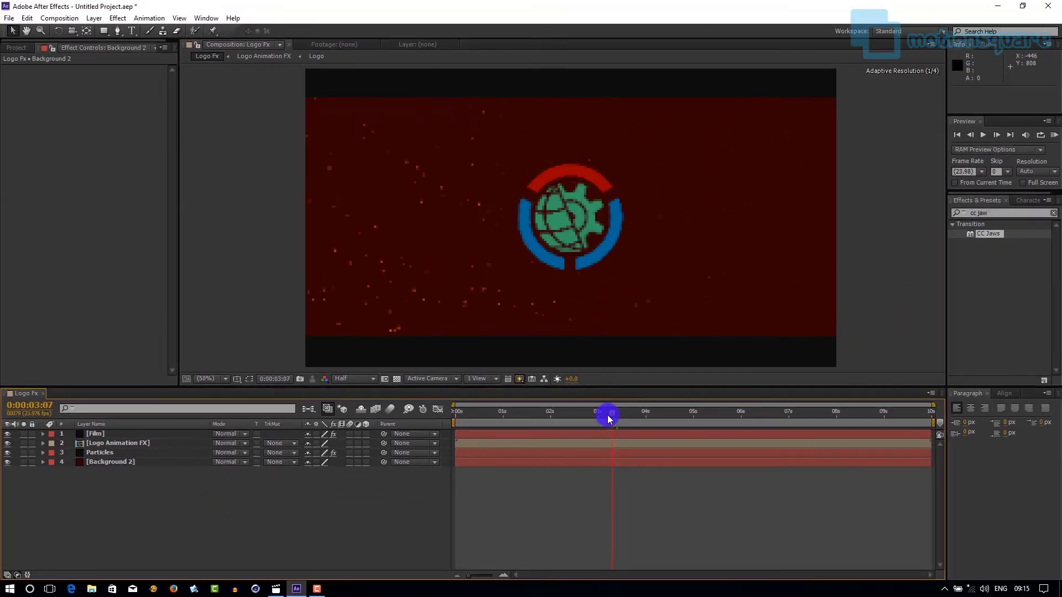
pyautogui.moveTo(701, 435); pyautogui.dragTo(451, 419)
# Step: Run a RAM Preview of the full 240-frame reveal from 0:00:00:00, then stop it
pyautogui.click(1028, 138)
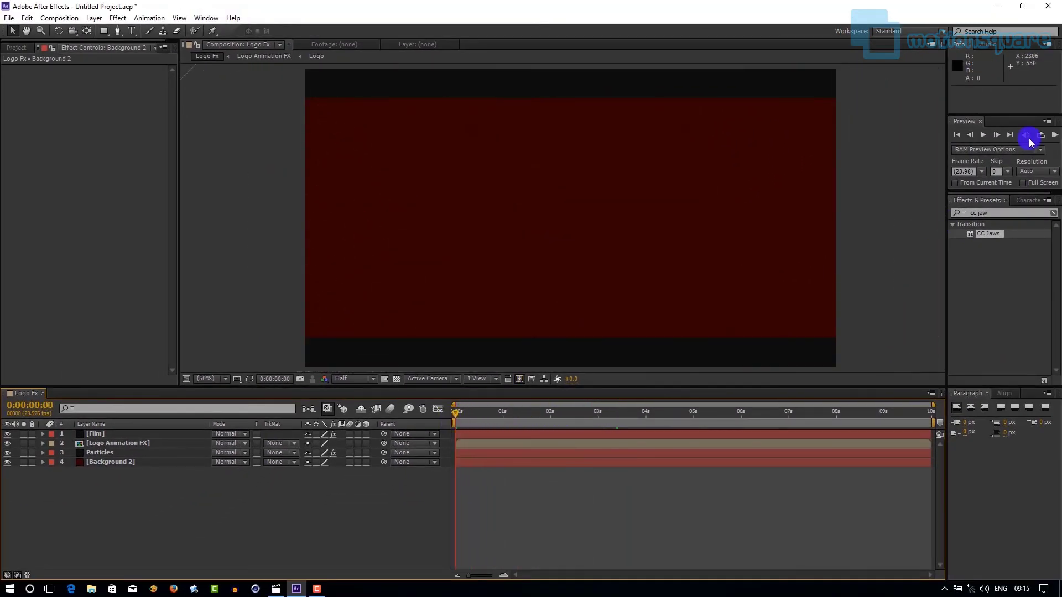
pyautogui.click(1056, 136)
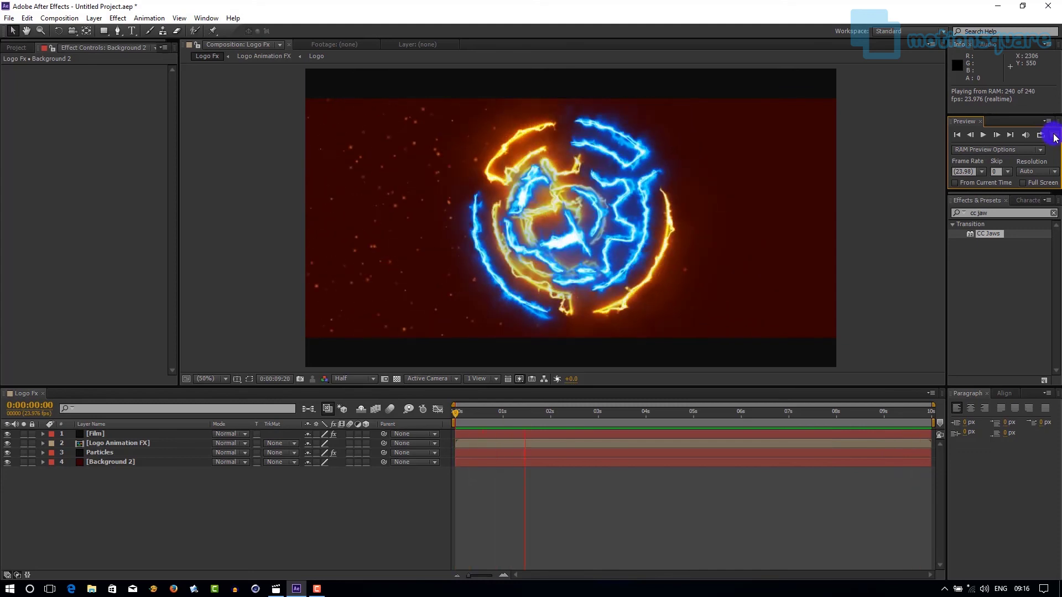
pyautogui.click(1055, 138)
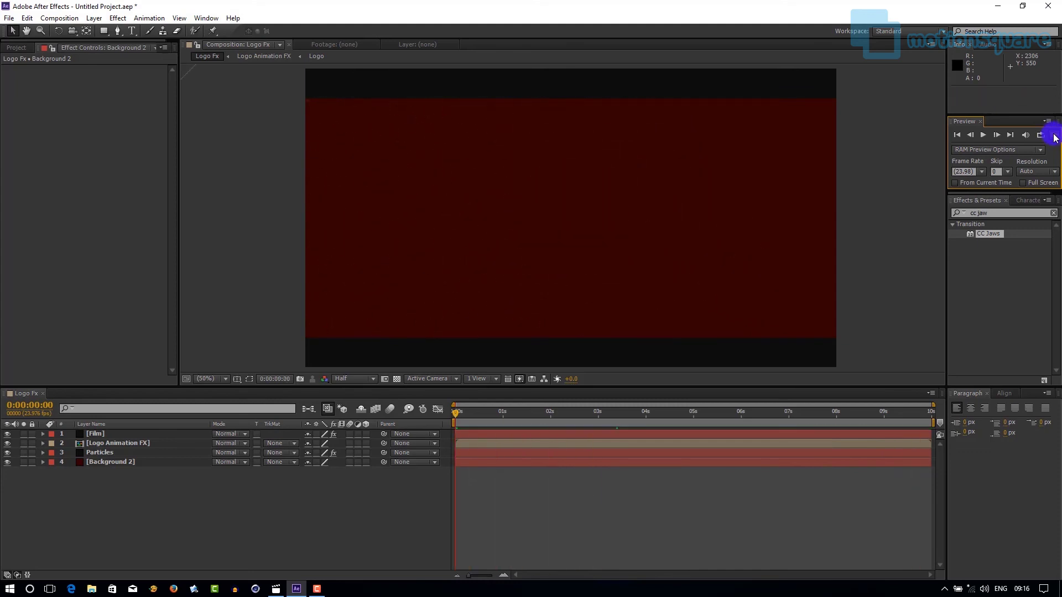